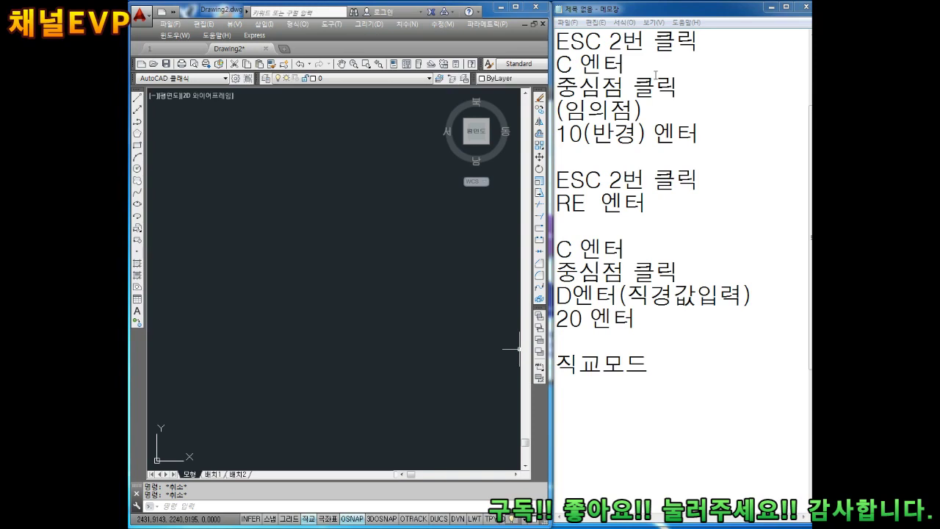
- Write the note lines 'C 엔터', '0,0' and '20' below 직교모드 in Notepad
{"action": "left_click", "coordinate": [578, 413]}
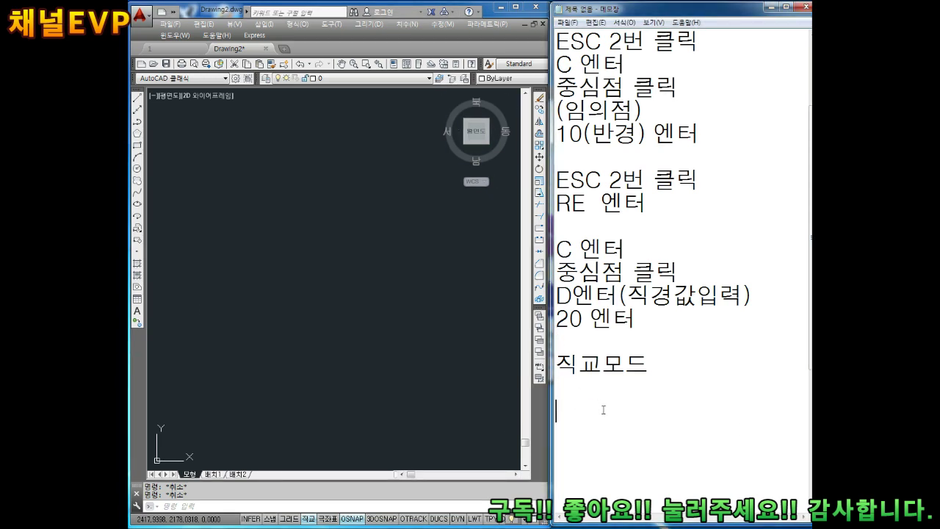
{"action": "type", "text": "C D"}
{"action": "type", "text": "키"}
{"action": "key", "text": "BackSpace"}
{"action": "key", "text": "BackSpace"}
{"action": "type", "text": "엔터"}
{"action": "key", "text": "Return"}
{"action": "type", "text": "0,0"}
{"action": "key", "text": "Return"}
{"action": "scroll", "coordinate": [546, 389], "scroll_direction": "down", "scroll_amount": 1}
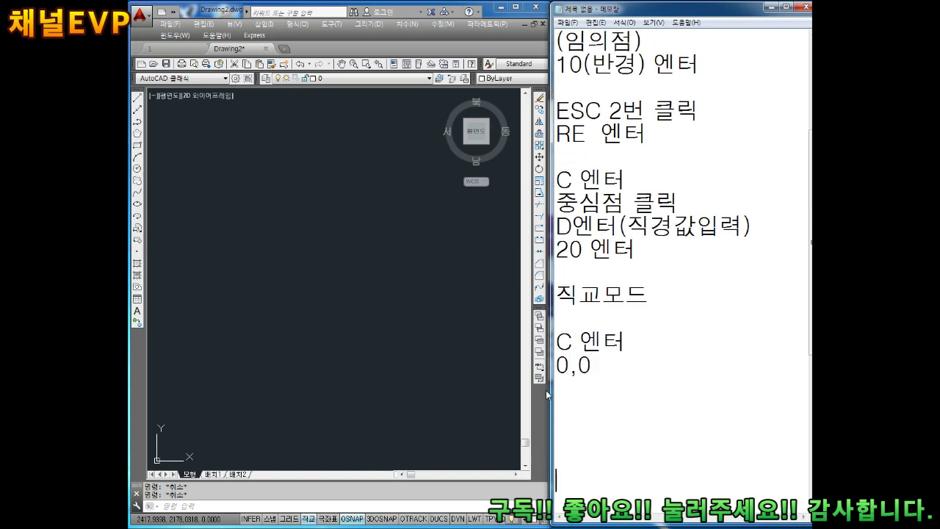
{"action": "scroll", "coordinate": [545, 390], "scroll_direction": "down", "scroll_amount": 1}
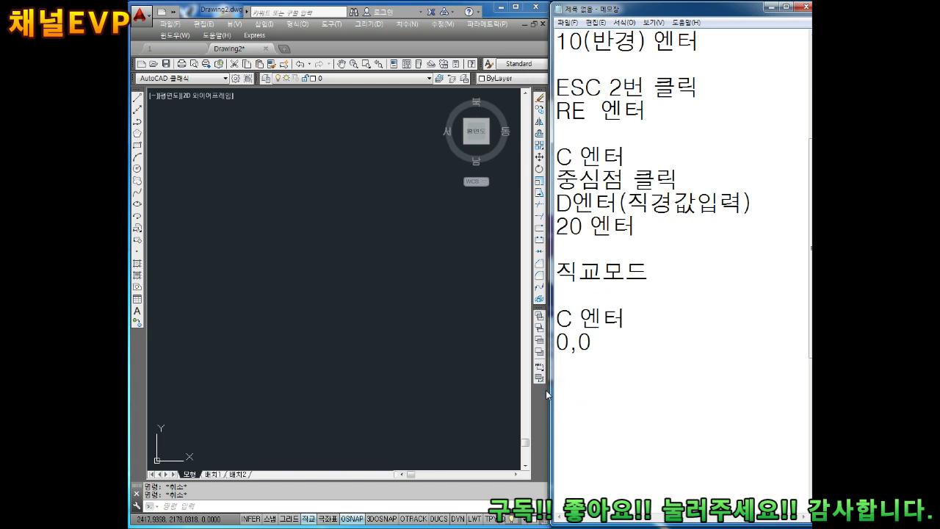
{"action": "type", "text": "20"}
{"action": "key", "text": "Return"}
- Append '엔터' to the 0,0 and 20 lines and end the notes with '완료'
{"action": "key", "text": "Up"}
{"action": "key", "text": "Up"}
{"action": "key", "text": "Right"}
{"action": "key", "text": "Right"}
{"action": "key", "text": "Right"}
{"action": "type", "text": "에ㄴ터"}
{"action": "key", "text": "Down"}
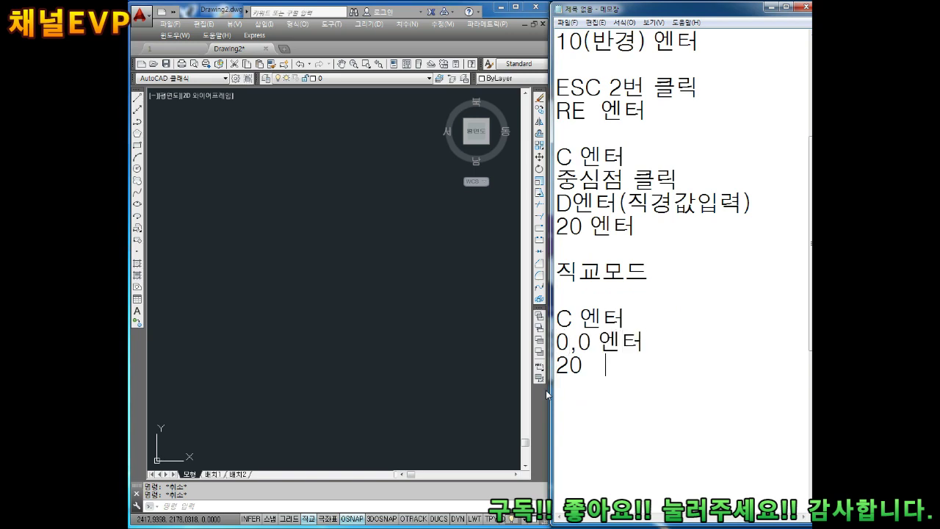
{"action": "type", "text": "ㅇ"}
{"action": "type", "text": "엔터"}
{"action": "key", "text": "Return"}
{"action": "type", "text": "WH"}
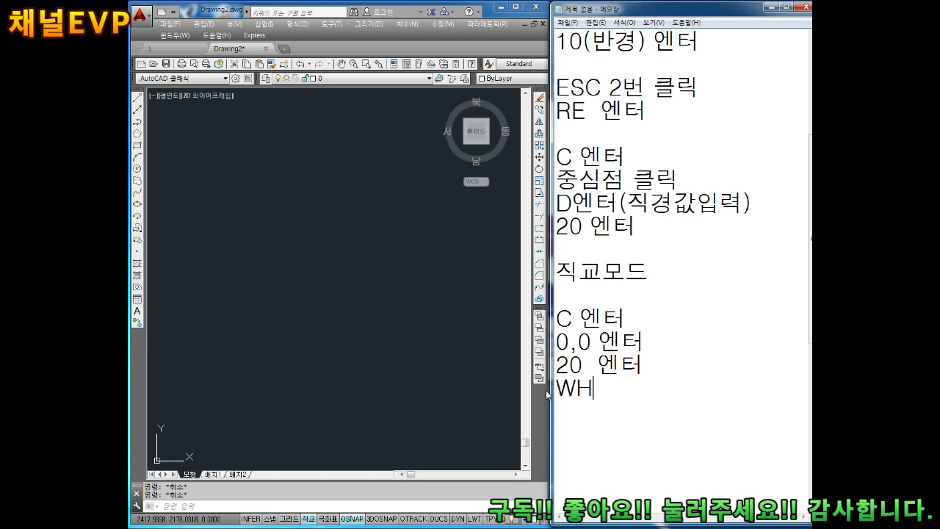
{"action": "key", "text": "BackSpace"}
{"action": "key", "text": "BackSpace"}
{"action": "type", "text": "완료"}
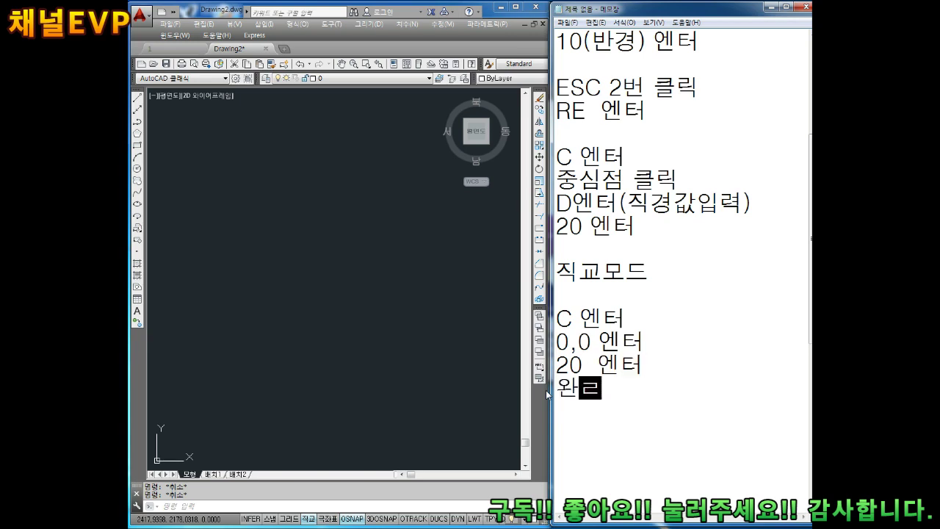
{"action": "left_click", "coordinate": [534, 380]}
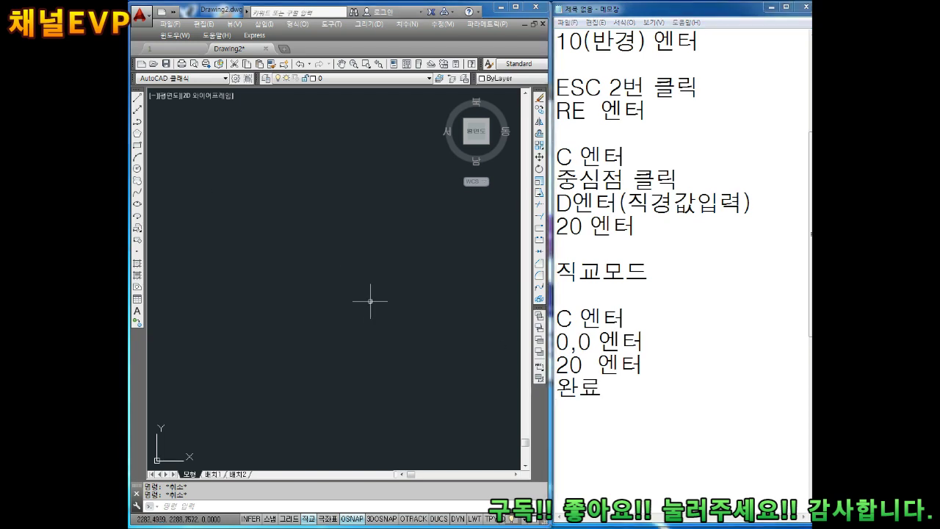
- Draw a circle of radius 20 centred at 0,0
{"action": "type", "text": "c"}
{"action": "key", "text": "Return"}
{"action": "type", "text": "0"}
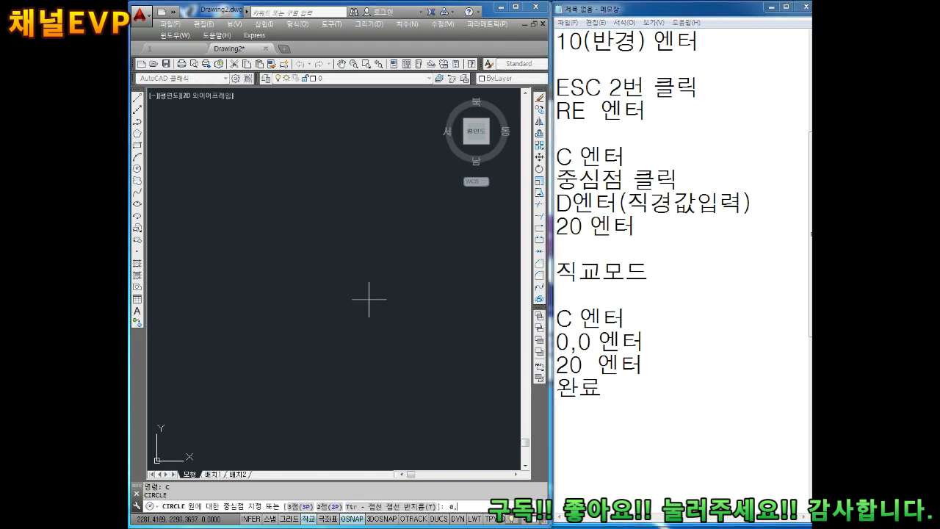
{"action": "key", "text": "Return"}
{"action": "type", "text": "20"}
{"action": "key", "text": "Return"}
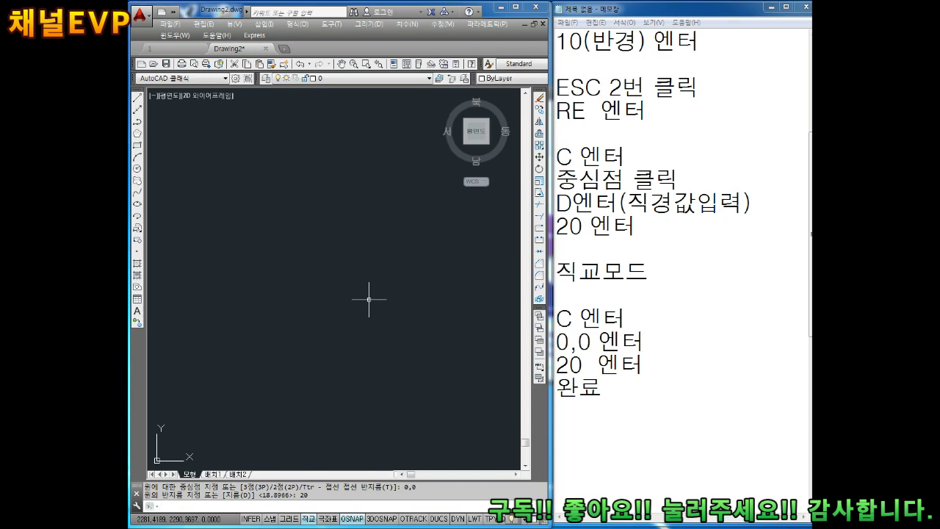
{"action": "key", "text": "Escape"}
- Zoom to the drawing extents and fine-tune the view
{"action": "type", "text": "z"}
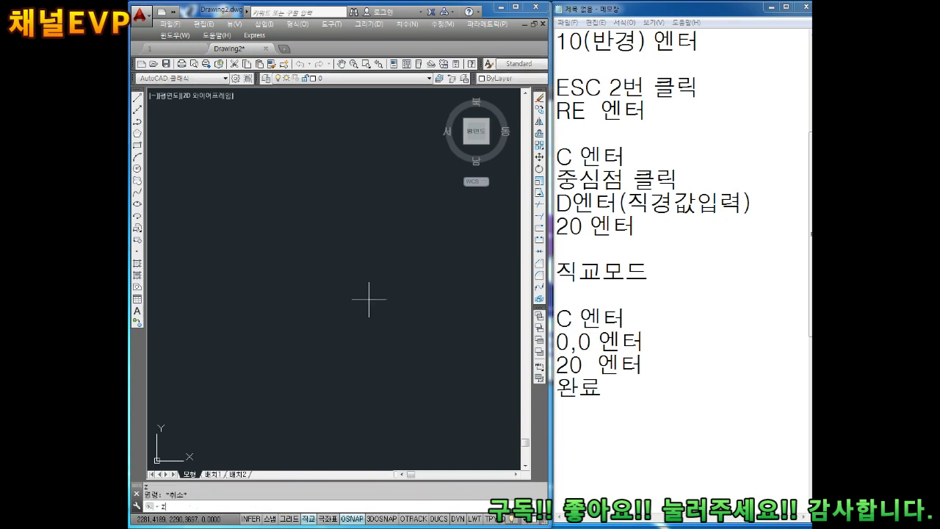
{"action": "key", "text": "Return"}
{"action": "type", "text": "E"}
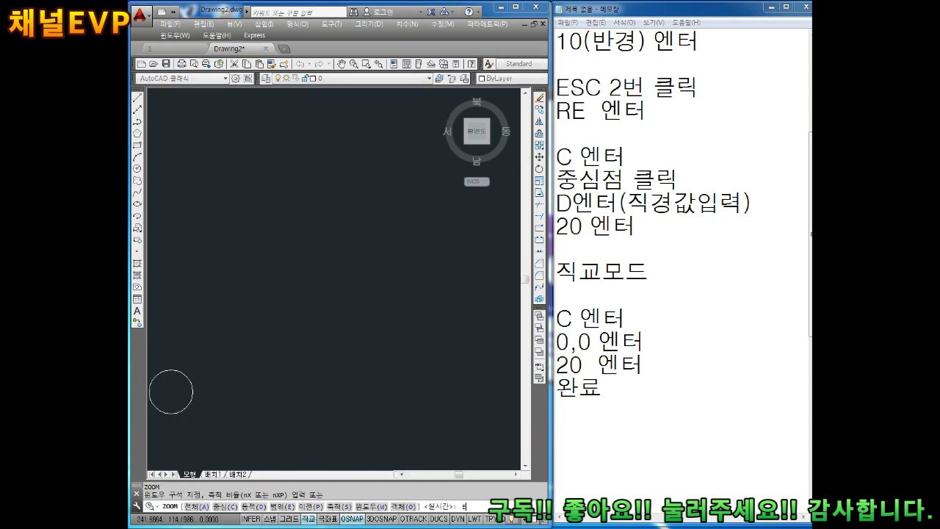
{"action": "key", "text": "Return"}
{"action": "key", "text": "Escape"}
{"action": "key", "text": "Escape"}
{"action": "scroll", "coordinate": [327, 216], "scroll_direction": "down", "scroll_amount": 5}
{"action": "scroll", "coordinate": [338, 235], "scroll_direction": "down", "scroll_amount": 1}
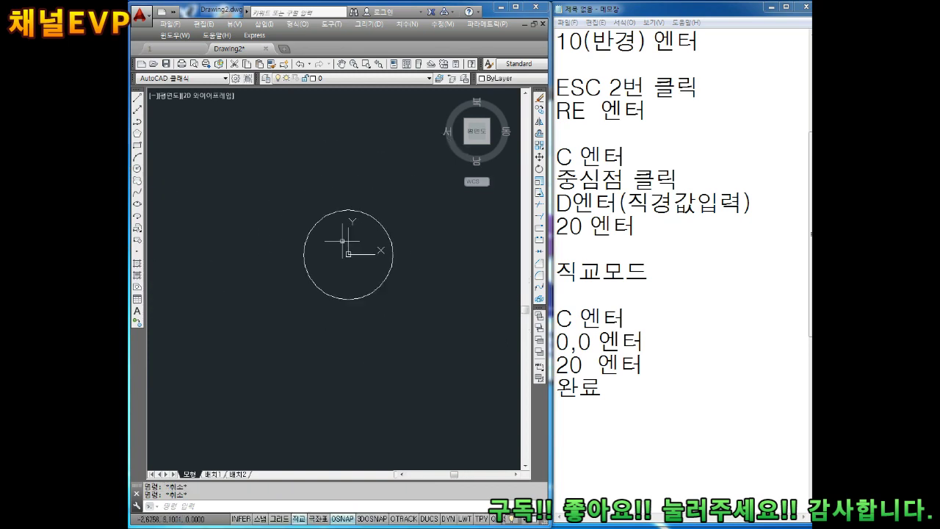
{"action": "scroll", "coordinate": [342, 241], "scroll_direction": "up", "scroll_amount": 2}
- Remove a stray line from the notes and regenerate the drawing with RE
{"action": "left_click", "coordinate": [630, 419]}
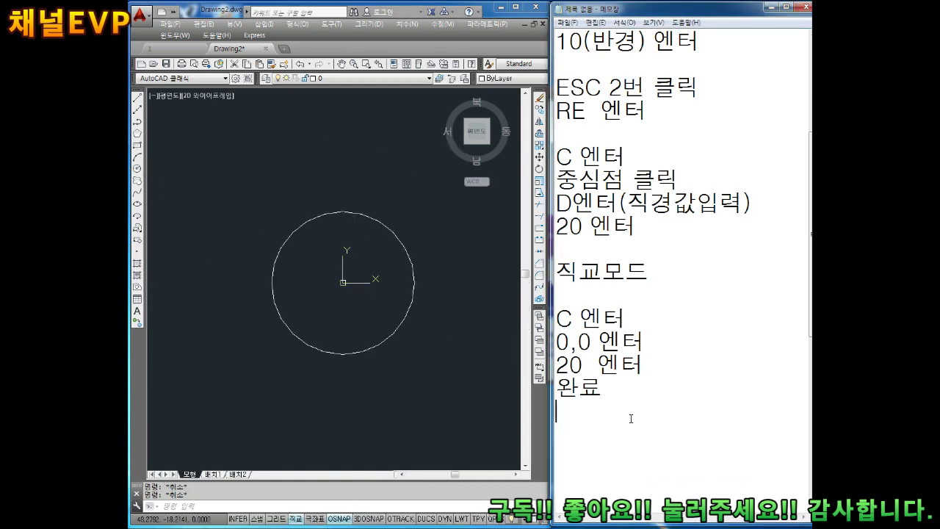
{"action": "type", "text": "ㄱㄷ"}
{"action": "key", "text": "Return"}
{"action": "key", "text": "BackSpace"}
{"action": "key", "text": "BackSpace"}
{"action": "key", "text": "BackSpace"}
{"action": "left_click", "coordinate": [338, 331]}
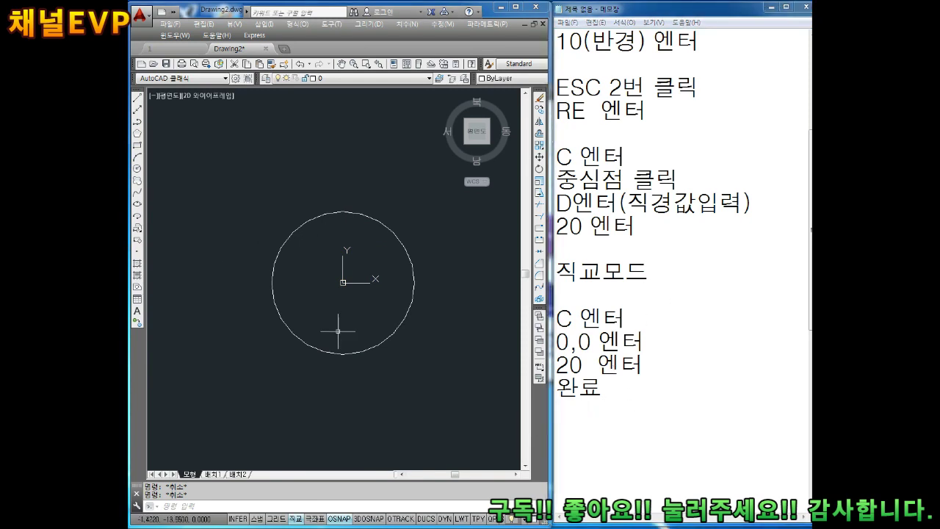
{"action": "type", "text": "RE"}
{"action": "key", "text": "Return"}
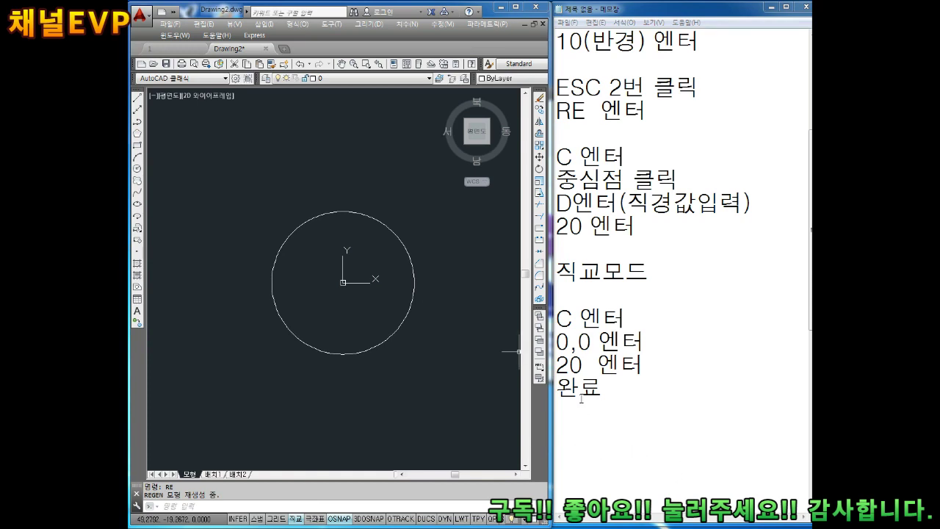
{"action": "left_click", "coordinate": [605, 417]}
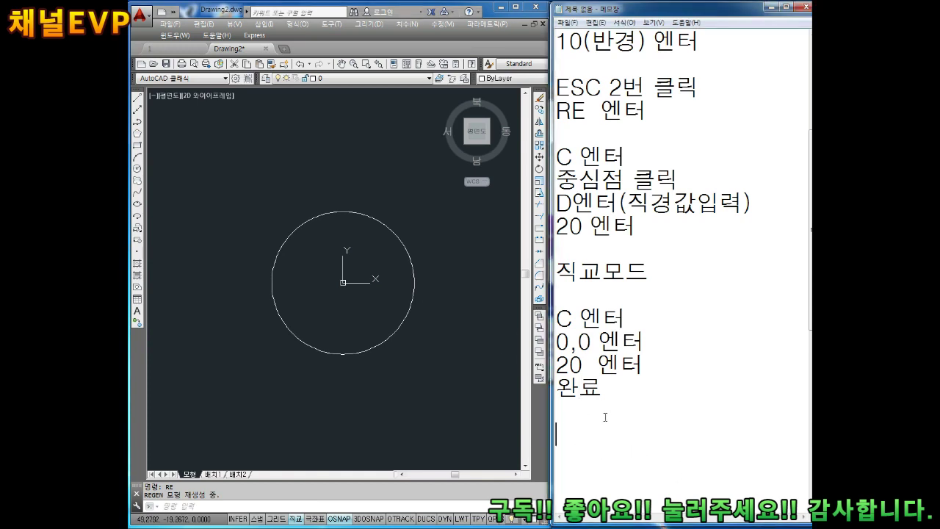
- Type the note line 'C 엔터(마우스오른쪽클릭)' and fix its spacing
{"action": "type", "text": "C 에"}
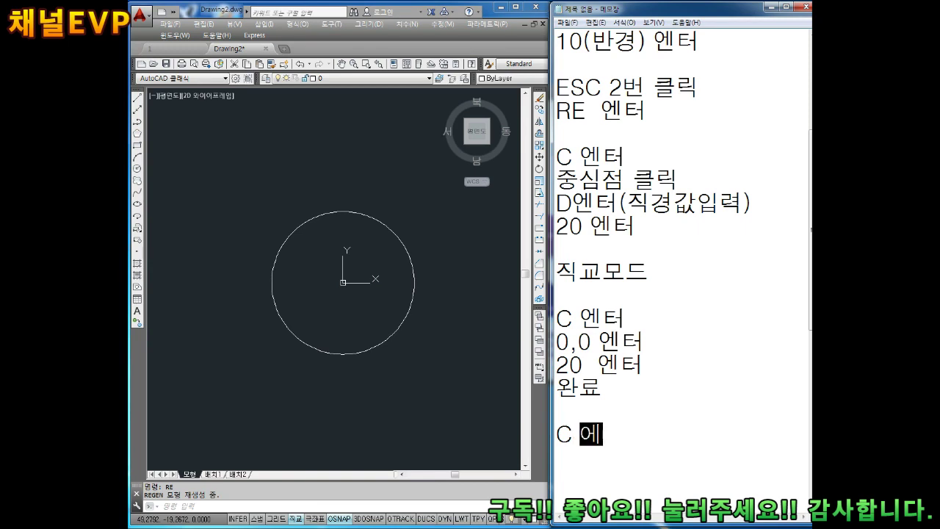
{"action": "type", "text": "ㄴ터("}
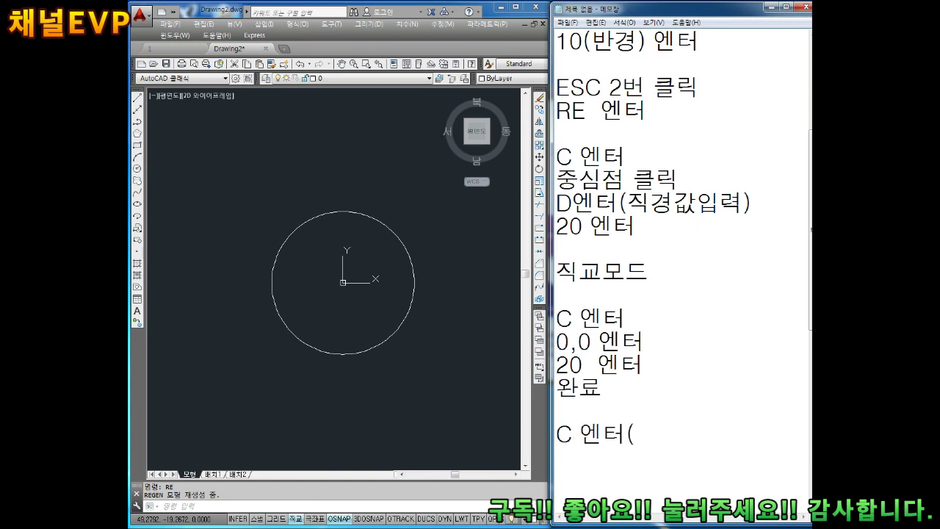
{"action": "type", "text": "마우"}
{"action": "type", "text": "스 ㅇ"}
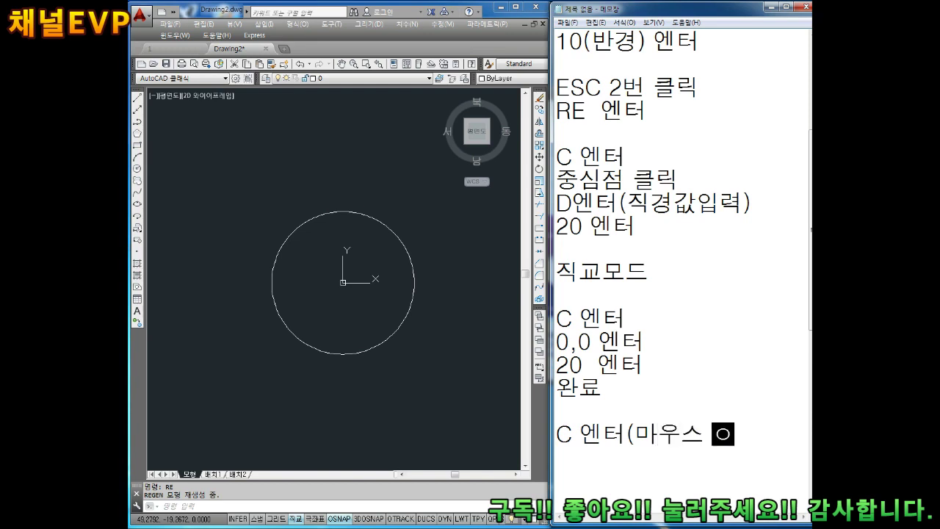
{"action": "type", "text": "온른쪽"}
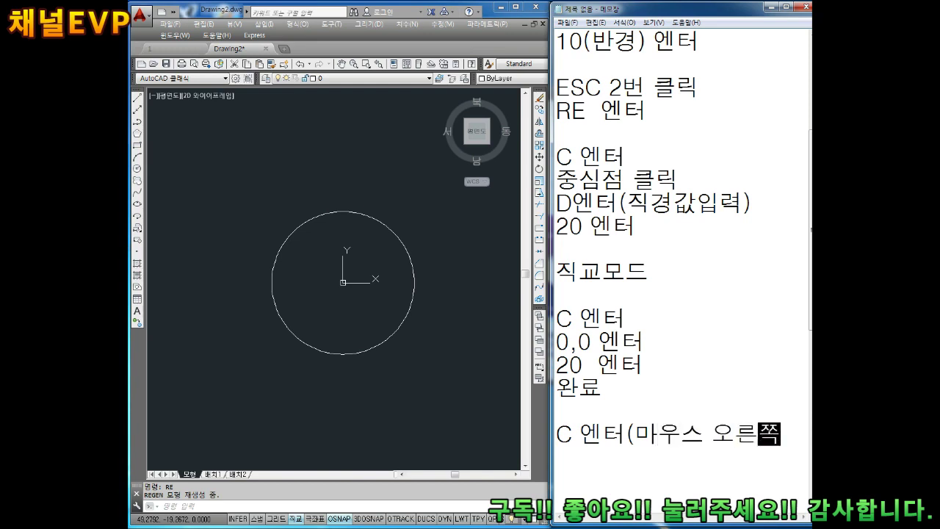
{"action": "type", "text": "클릭"}
{"action": "key", "text": "Left"}
{"action": "key", "text": "Left"}
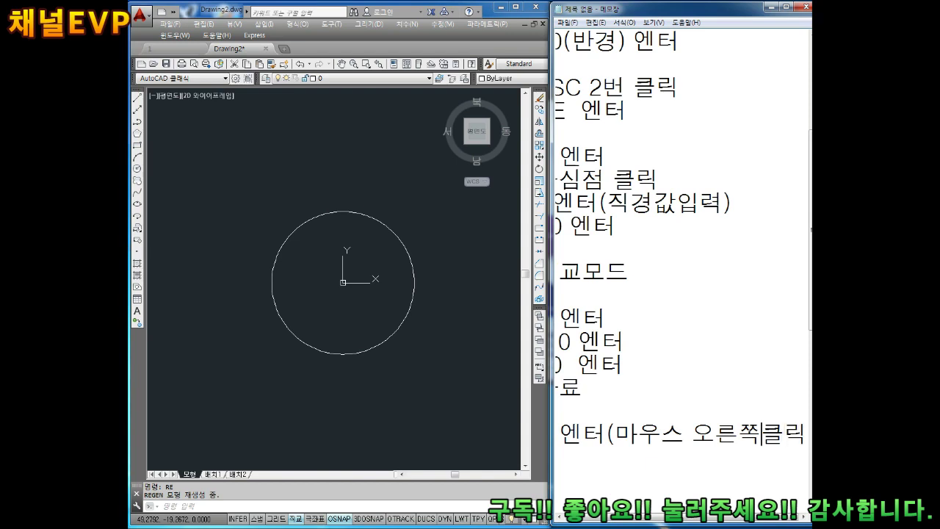
{"action": "key", "text": "Left"}
{"action": "key", "text": "Left"}
{"action": "key", "text": "Left"}
{"action": "key", "text": "BackSpace"}
{"action": "key", "text": "Home"}
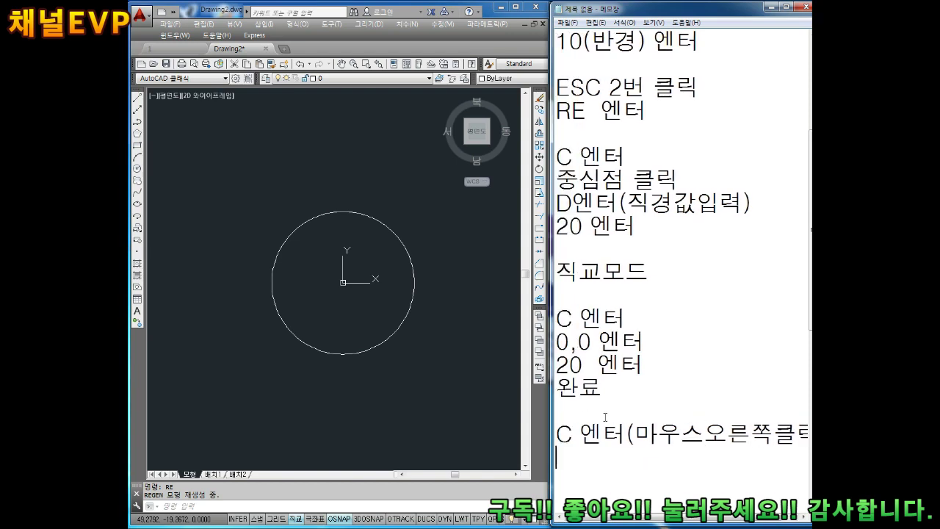
{"action": "key", "text": "End"}
{"action": "key", "text": "Return"}
- Add the lines '66,0', '20 엔터' and '완료' below it, plus blank lines
{"action": "type", "text": "66"}
{"action": "type", "text": ",0"}
{"action": "key", "text": "Return"}
{"action": "key", "text": "Up"}
{"action": "key", "text": "Right"}
{"action": "key", "text": "Right"}
{"action": "key", "text": "Right"}
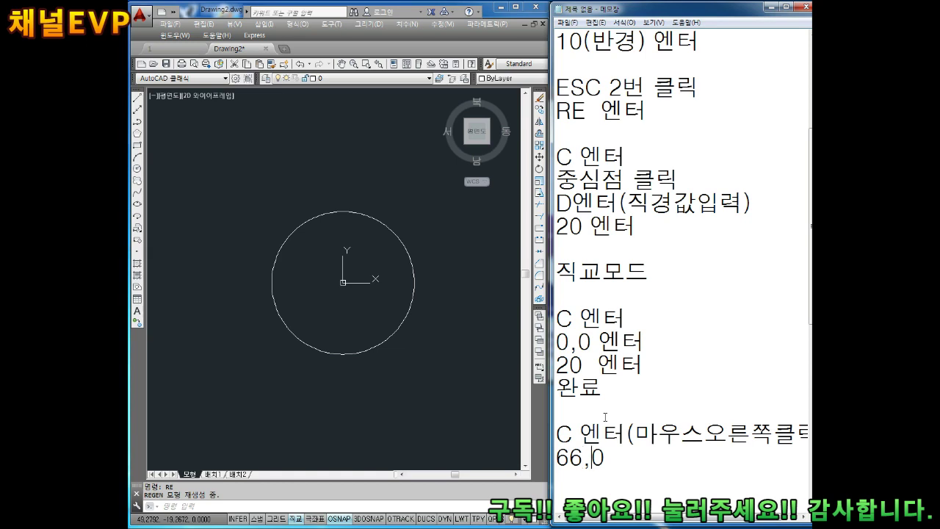
{"action": "key", "text": "Down"}
{"action": "type", "text": "20 엔"}
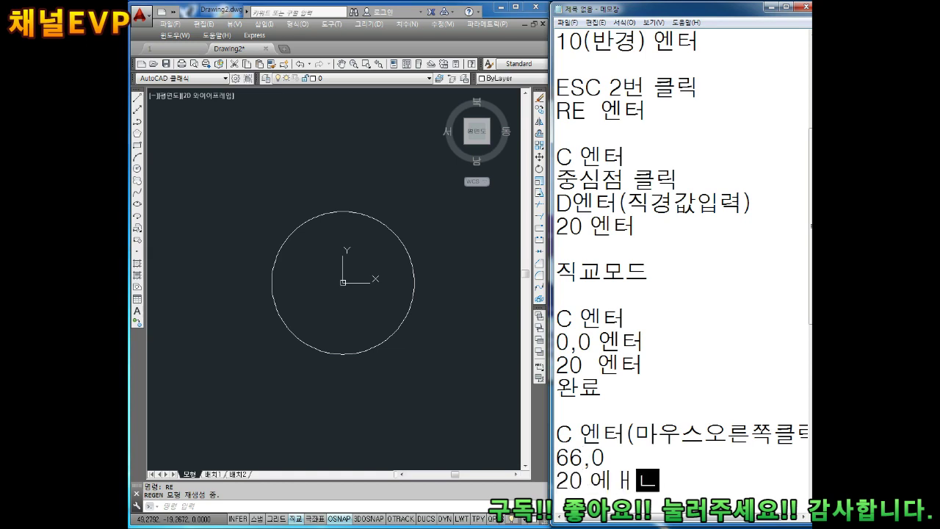
{"action": "type", "text": "터"}
{"action": "key", "text": "Return"}
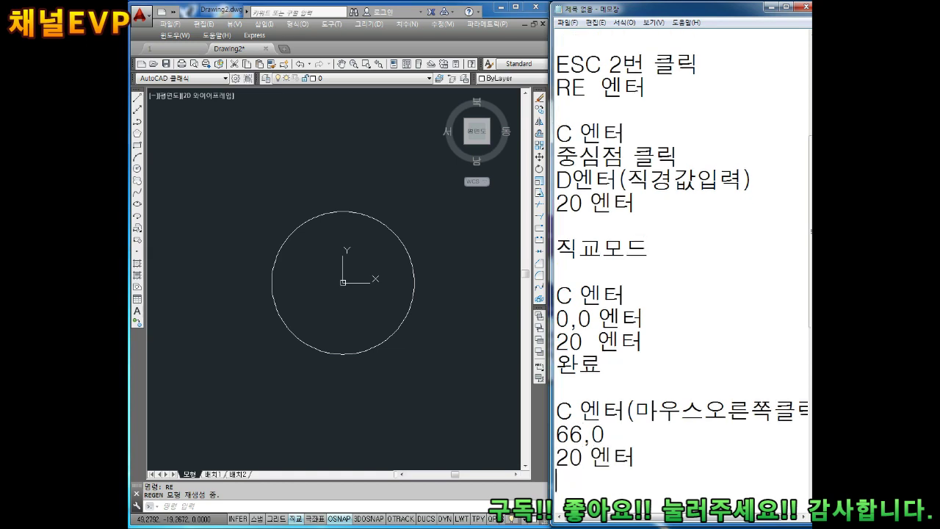
{"action": "type", "text": "완료"}
{"action": "key", "text": "Return"}
{"action": "key", "text": "Return"}
{"action": "key", "text": "Return"}
{"action": "key", "text": "Return"}
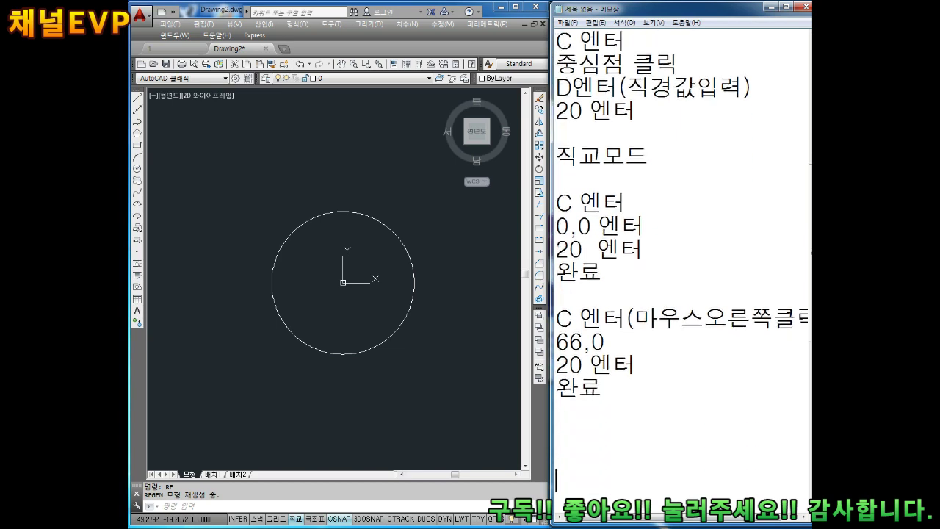
{"action": "key", "text": "Return"}
{"action": "key", "text": "Return"}
{"action": "key", "text": "Return"}
- Draw a radius-20 circle centred at 66,0 beside the first circle
{"action": "left_click", "coordinate": [389, 311]}
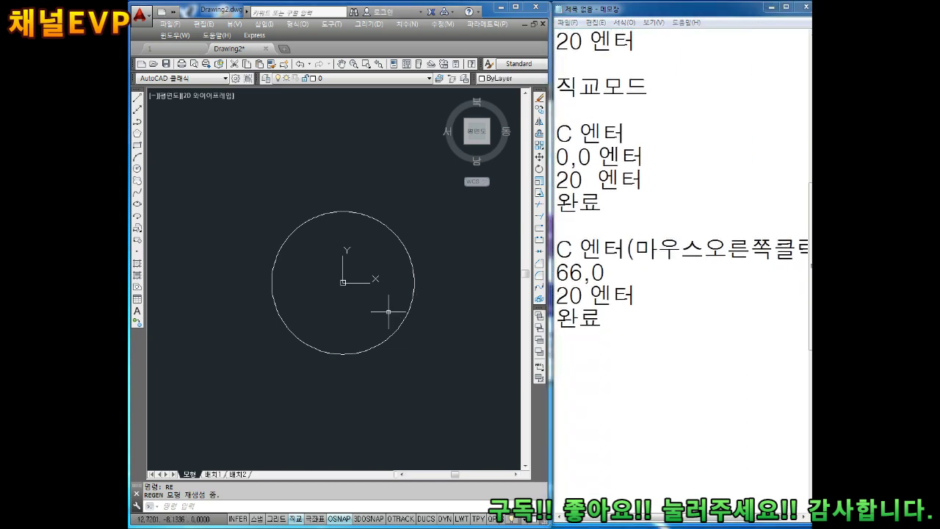
{"action": "middle_click_drag", "start_coordinate": [459, 301], "coordinate": [393, 321]}
{"action": "scroll", "coordinate": [393, 320], "scroll_direction": "down", "scroll_amount": 3}
{"action": "type", "text": "c"}
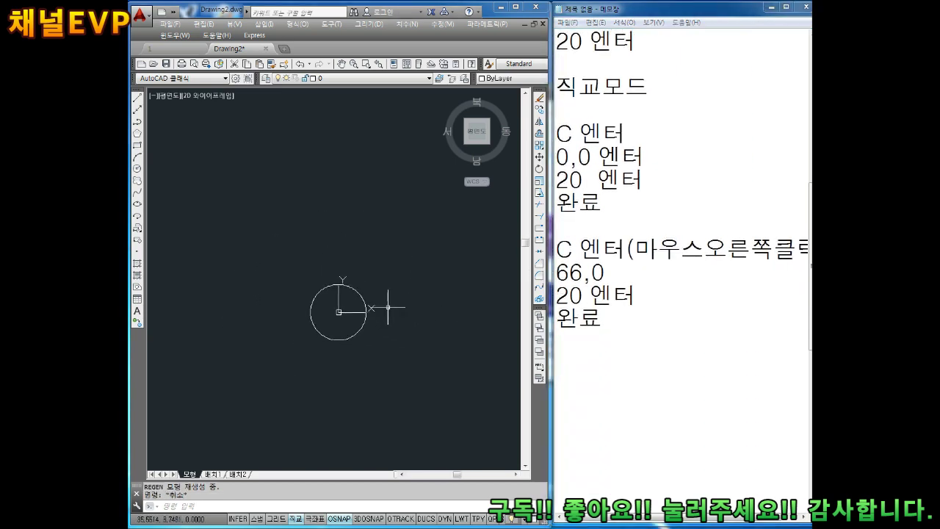
{"action": "key", "text": "Return"}
{"action": "type", "text": "66"}
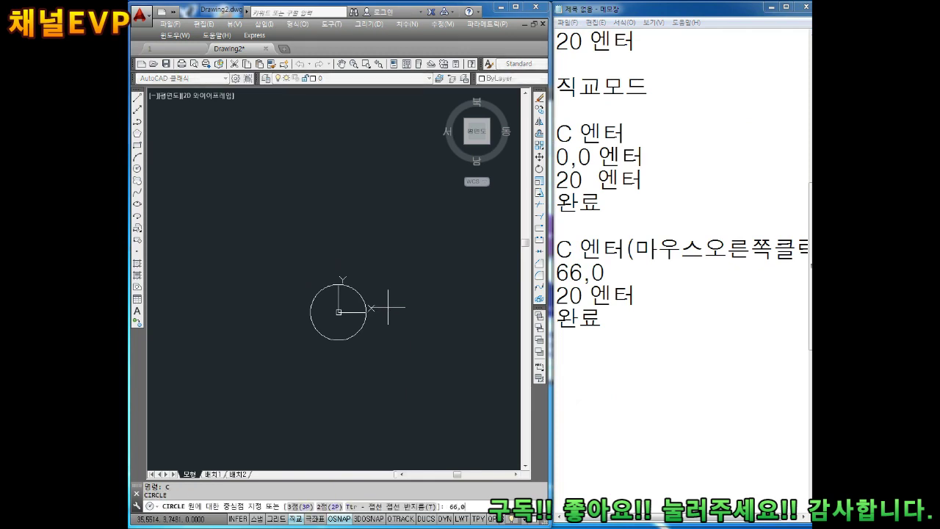
{"action": "key", "text": "Return"}
{"action": "type", "text": "20"}
{"action": "key", "text": "Return"}
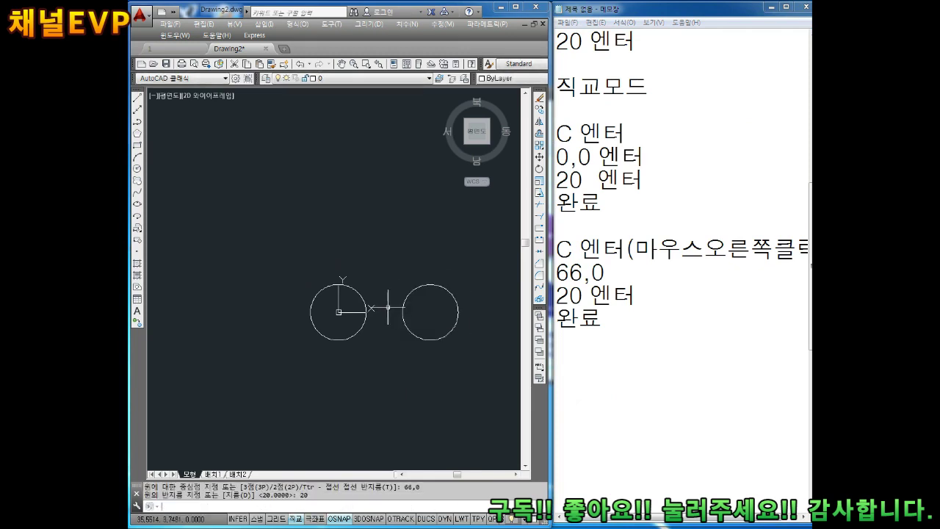
{"action": "key", "text": "Escape"}
{"action": "key", "text": "Escape"}
- Add blank lines below 완료 in the notes for the next recipe
{"action": "left_click", "coordinate": [680, 207]}
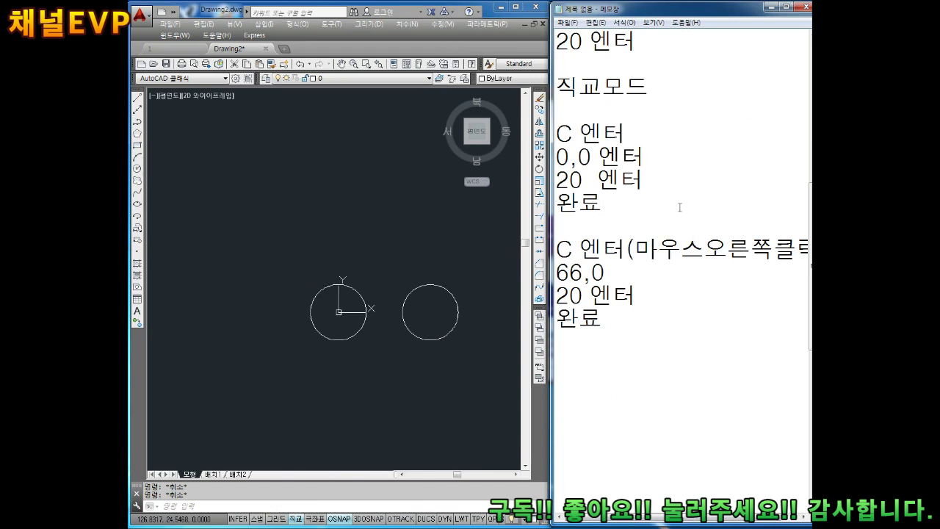
{"action": "key", "text": "Return"}
{"action": "key", "text": "Return"}
{"action": "key", "text": "Up"}
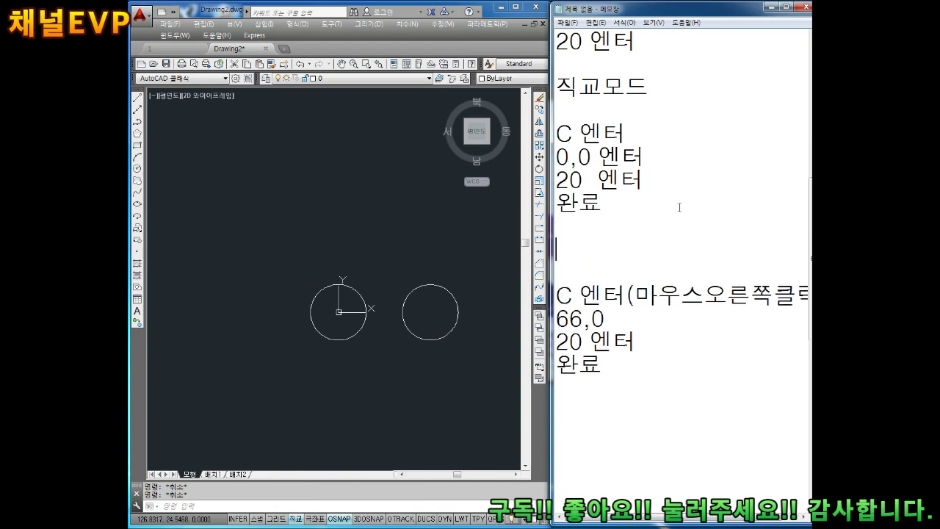
- Write the note lines 'C 엔터' and '0,0', clearing stray characters
{"action": "type", "text": "ㄷ"}
{"action": "key", "text": "BackSpace"}
{"action": "type", "text": "ㅊ"}
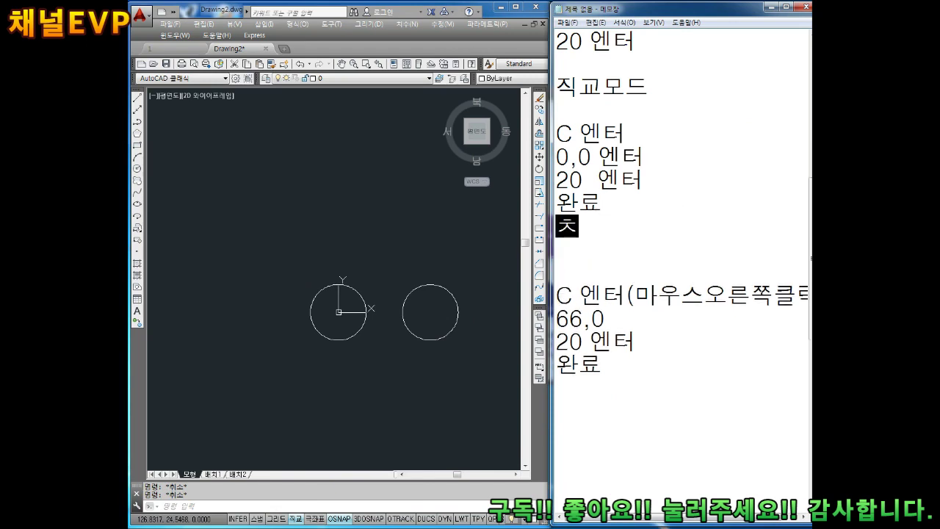
{"action": "key", "text": "BackSpace"}
{"action": "type", "text": "ㄷ"}
{"action": "key", "text": "BackSpace"}
{"action": "type", "text": "ㅊ"}
{"action": "key", "text": "BackSpace"}
{"action": "type", "text": "C "}
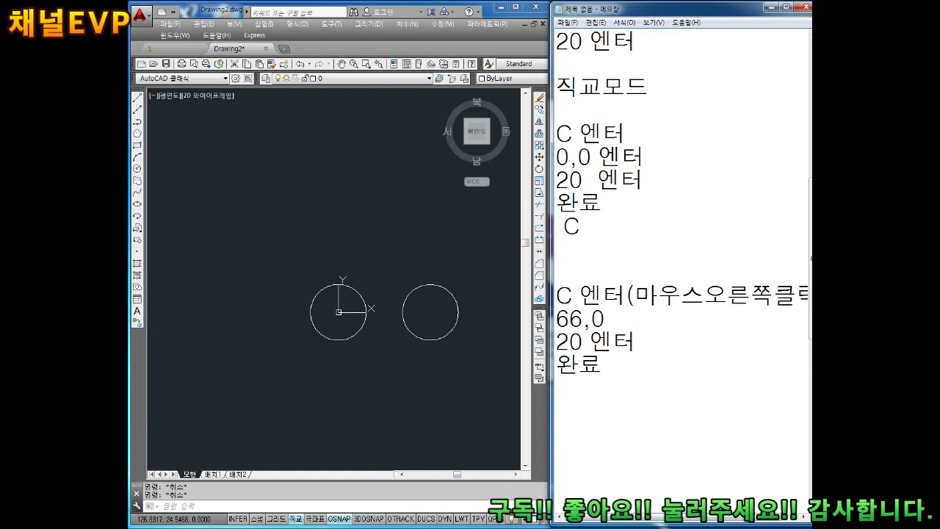
{"action": "type", "text": "엔터"}
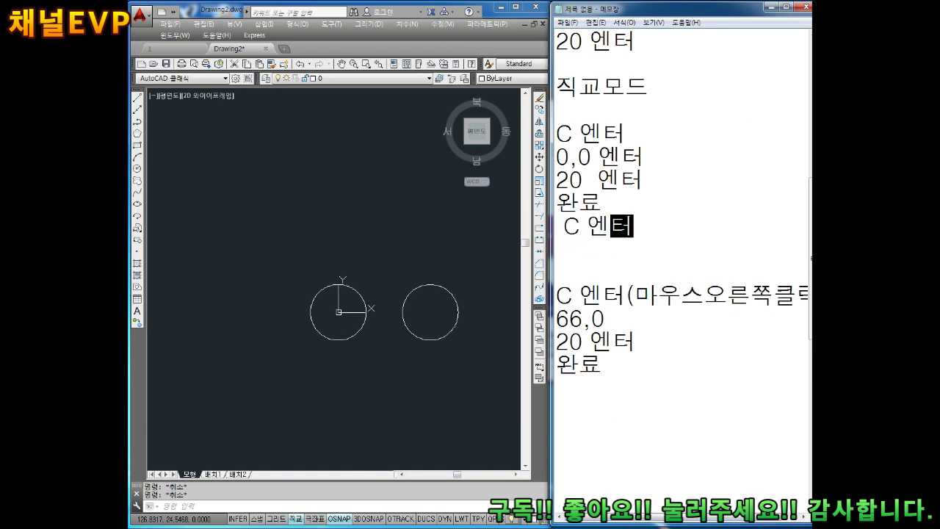
{"action": "key", "text": "Left"}
{"action": "key", "text": "Left"}
{"action": "key", "text": "Left"}
{"action": "key", "text": "Left"}
{"action": "key", "text": "BackSpace"}
{"action": "key", "text": "End"}
{"action": "key", "text": "Return"}
{"action": "type", "text": "0"}
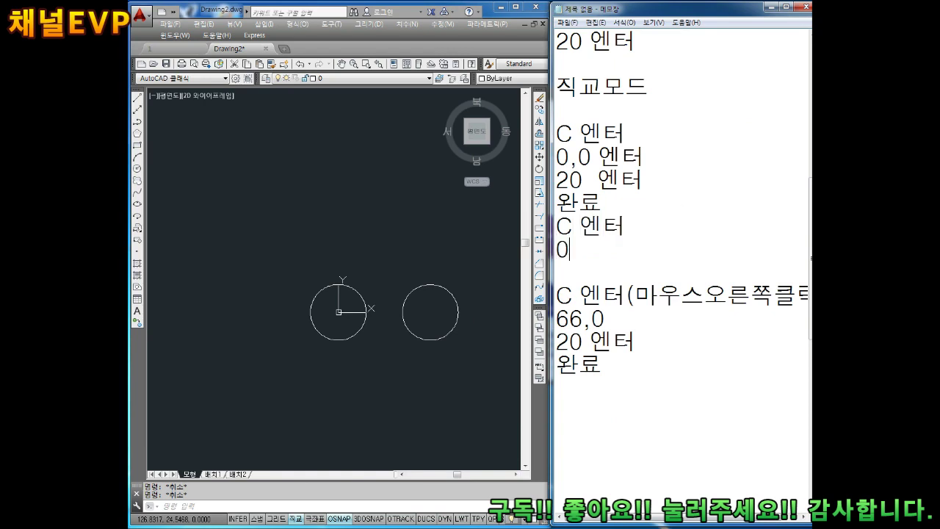
{"action": "type", "text": ",0"}
{"action": "key", "text": "Return"}
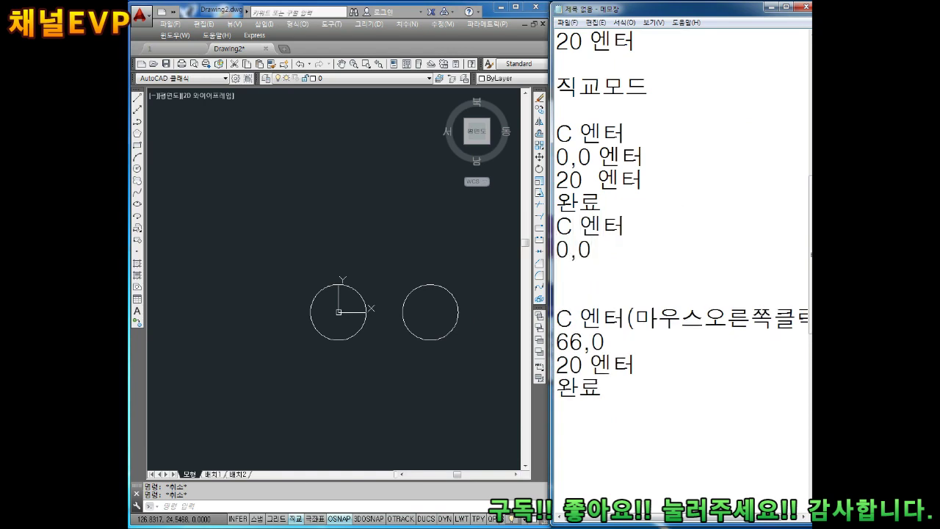
- Add the lines 'D' and '54 엔터' below them
{"action": "type", "text": "ㅇ"}
{"action": "key", "text": "BackSpace"}
{"action": "type", "text": "D"}
{"action": "key", "text": "Return"}
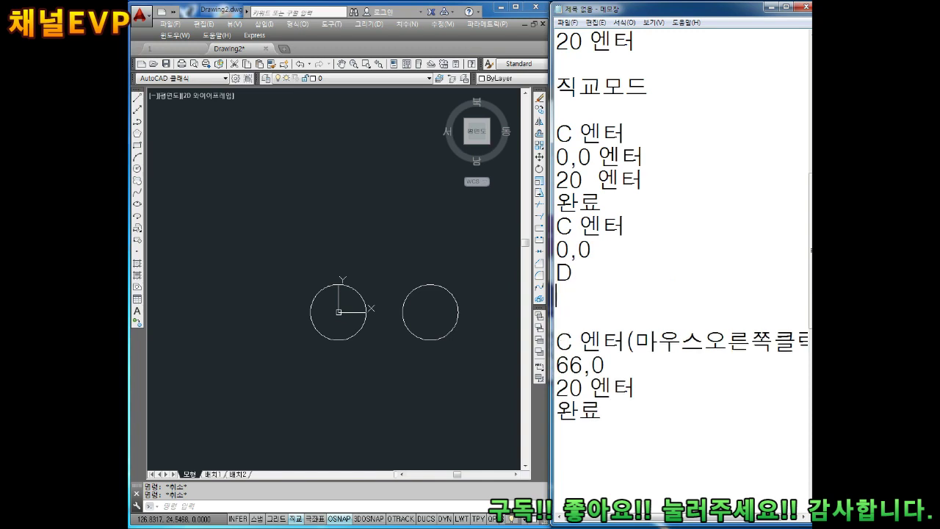
{"action": "type", "text": "54"}
{"action": "type", "text": " DP"}
{"action": "key", "text": "BackSpace"}
{"action": "key", "text": "BackSpace"}
{"action": "type", "text": "DPS"}
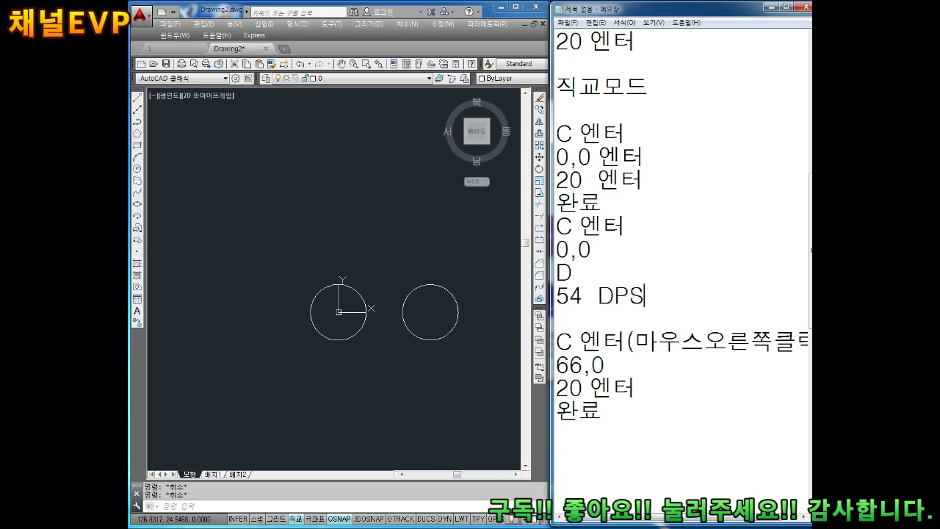
{"action": "key", "text": "BackSpace"}
{"action": "key", "text": "BackSpace"}
{"action": "key", "text": "BackSpace"}
{"action": "type", "text": "엔터"}
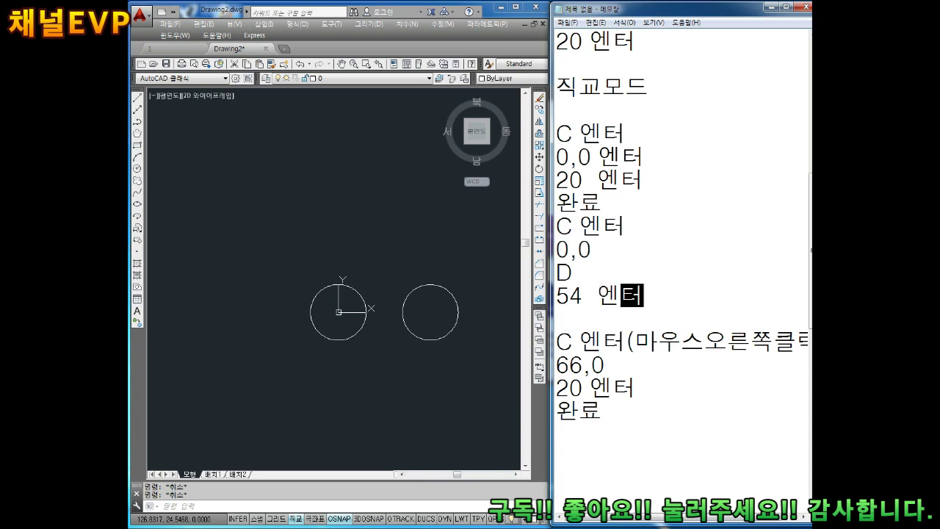
- Append '엔터' to the D and 0,0 lines and add a dashed divider line
{"action": "key", "text": "Up"}
{"action": "type", "text": "엔터"}
{"action": "key", "text": "Up"}
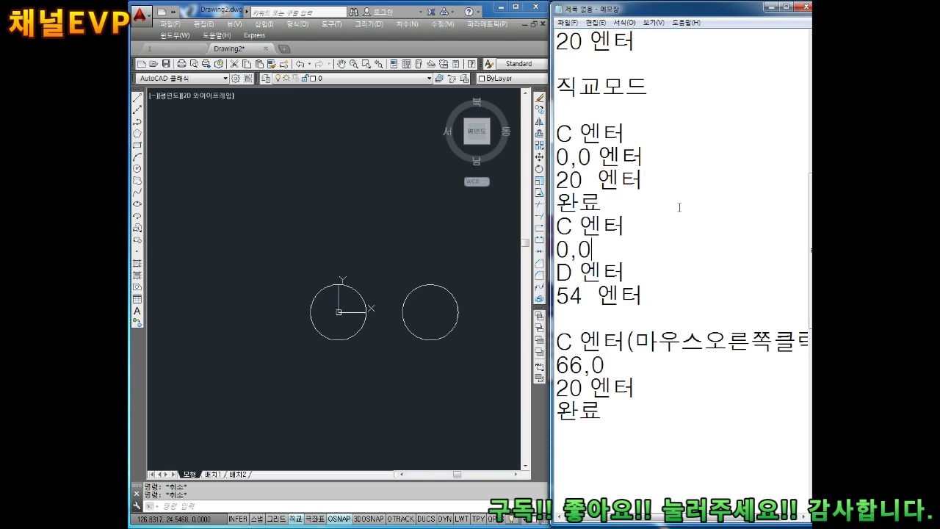
{"action": "type", "text": "ㅇ엔터"}
{"action": "key", "text": "Down"}
{"action": "key", "text": "Down"}
{"action": "key", "text": "Down"}
{"action": "key", "text": "Down"}
{"action": "key", "text": "Up"}
{"action": "type", "text": "-"}
{"action": "type", "text": "---------"}
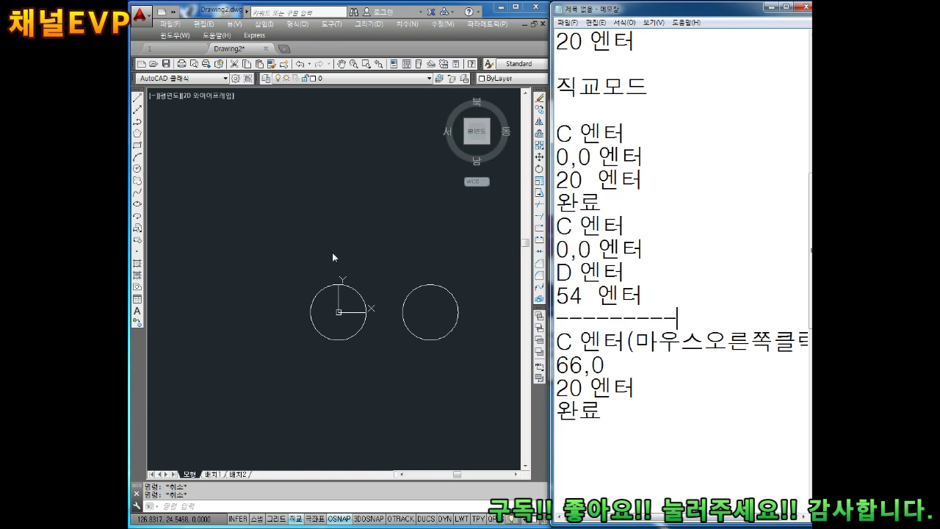
- Draw a diameter-54 circle centred at 0,0 around the first circle
{"action": "left_click", "coordinate": [330, 364]}
{"action": "type", "text": "c"}
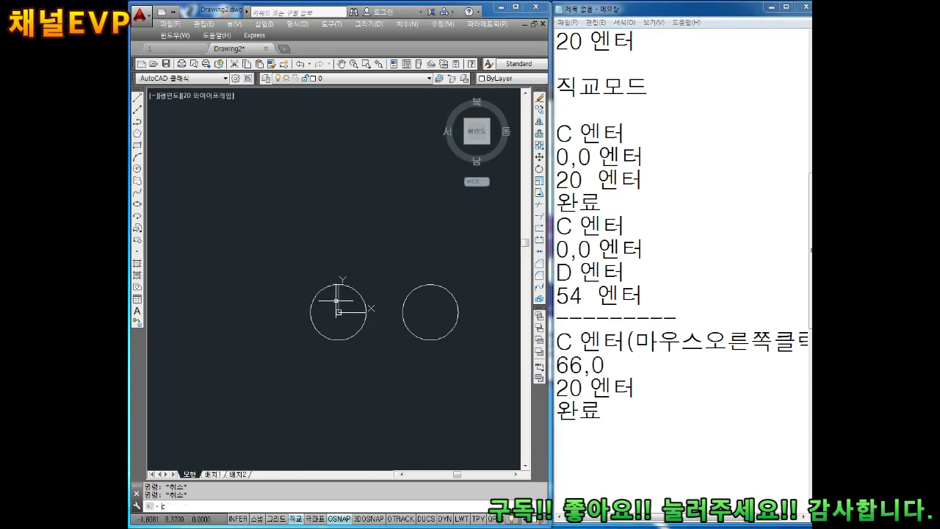
{"action": "key", "text": "Return"}
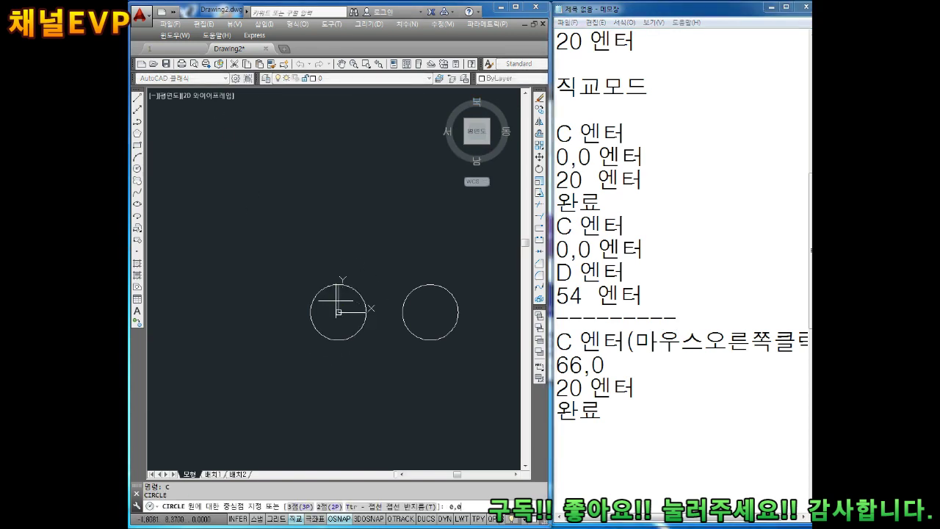
{"action": "key", "text": "Return"}
{"action": "type", "text": "d"}
{"action": "key", "text": "Return"}
{"action": "type", "text": "54"}
{"action": "key", "text": "Return"}
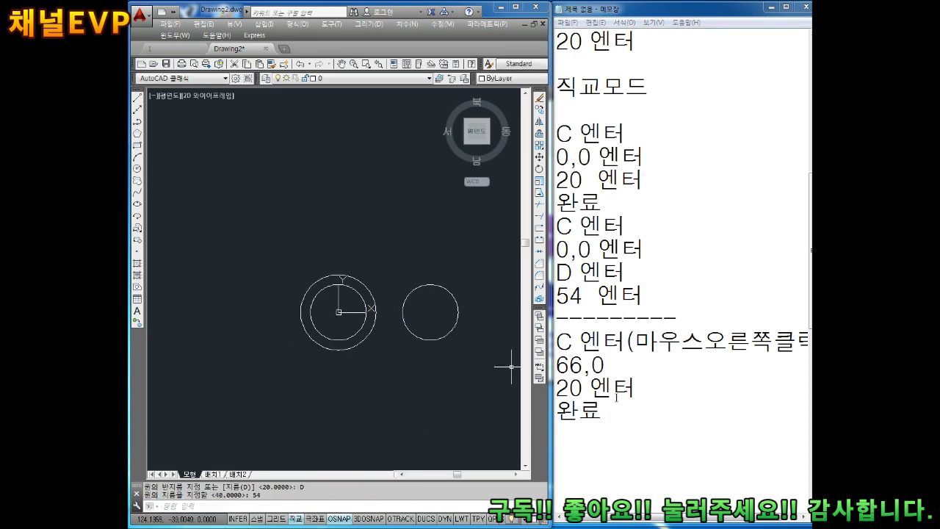
{"action": "left_click", "coordinate": [625, 421]}
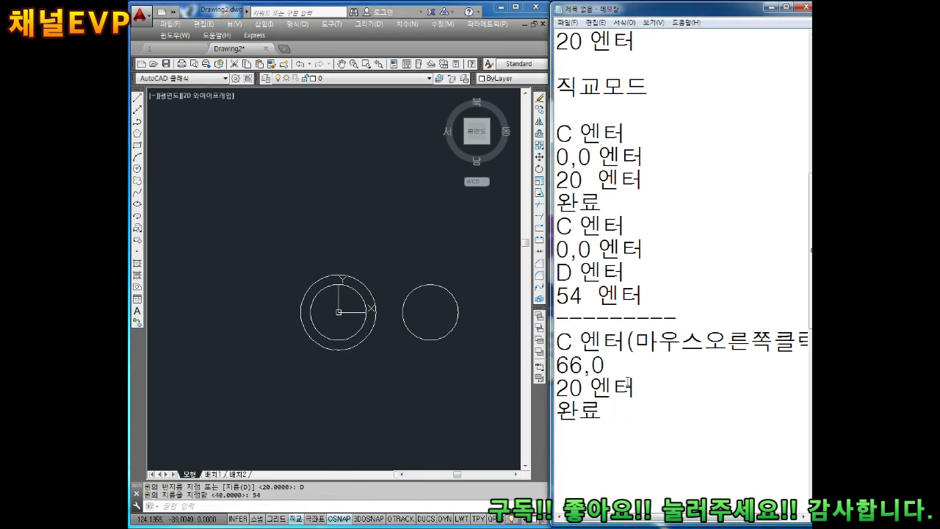
- Type the note lines 'C', '66,0', 'D' and '54' below the second 완료
{"action": "type", "text": "C"}
{"action": "key", "text": "BackSpace"}
{"action": "type", "text": "C"}
{"action": "key", "text": "Return"}
{"action": "type", "text": "6"}
{"action": "type", "text": "6,0"}
{"action": "key", "text": "Return"}
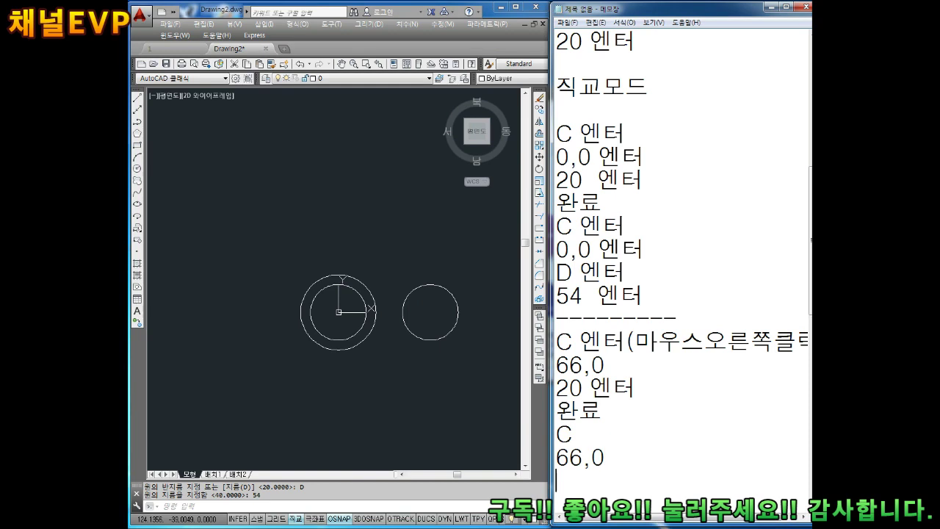
{"action": "type", "text": "D"}
{"action": "key", "text": "Return"}
{"action": "type", "text": "54"}
- Append '엔터' to the C, 66,0 and D lines and start a line below 54
{"action": "key", "text": "Up"}
{"action": "key", "text": "Up"}
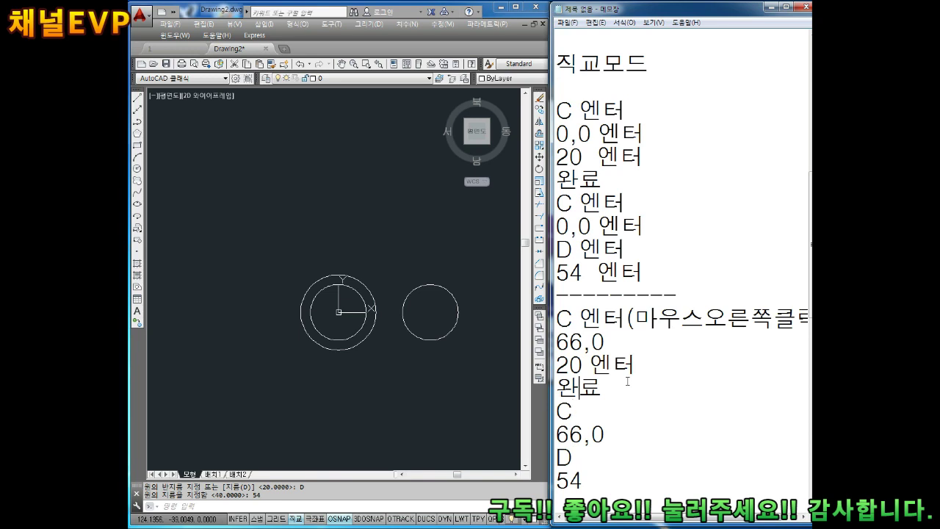
{"action": "type", "text": "엔터"}
{"action": "key", "text": "BackSpace"}
{"action": "key", "text": "BackSpace"}
{"action": "type", "text": "엔터"}
{"action": "key", "text": "Down"}
{"action": "type", "text": "엔터"}
{"action": "key", "text": "Down"}
{"action": "type", "text": "엔"}
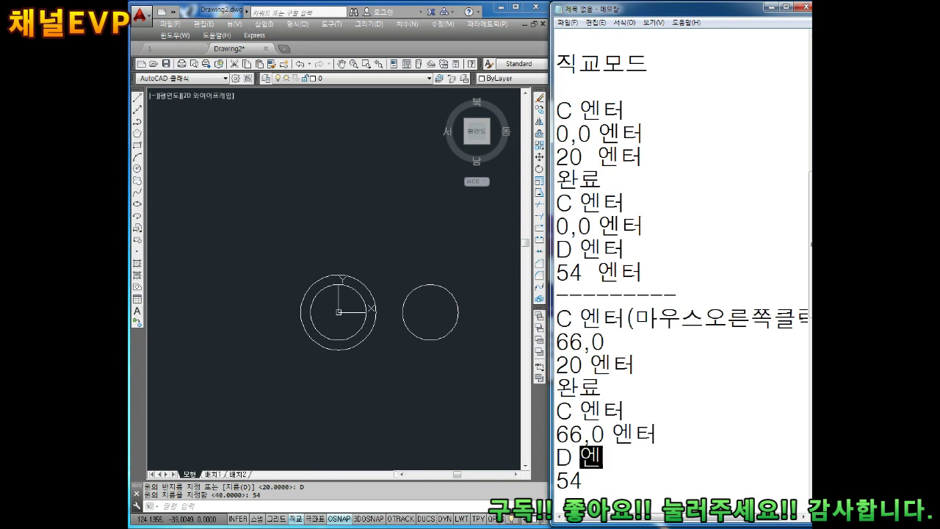
{"action": "type", "text": "터"}
{"action": "key", "text": "Down"}
{"action": "type", "text": "엔터"}
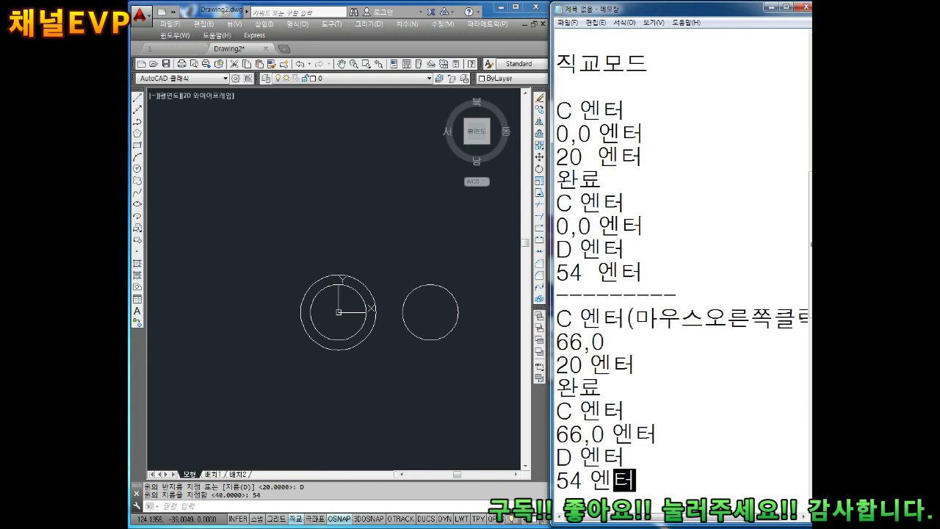
{"action": "key", "text": "Return"}
{"action": "key", "text": "Return"}
{"action": "key", "text": "Return"}
{"action": "key", "text": "Return"}
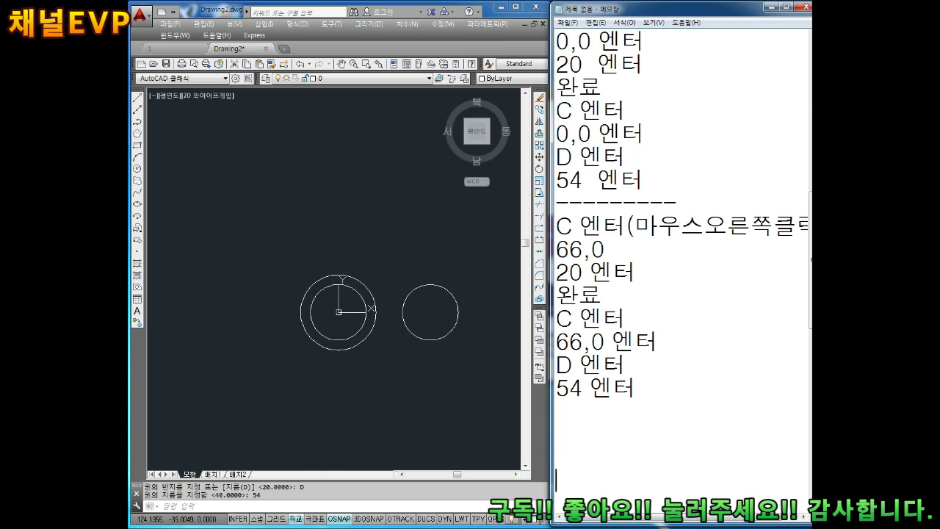
{"action": "key", "text": "Up"}
{"action": "key", "text": "Up"}
{"action": "key", "text": "Up"}
{"action": "key", "text": "Up"}
{"action": "key", "text": "Up"}
{"action": "key", "text": "Up"}
{"action": "key", "text": "Up"}
{"action": "key", "text": "Up"}
- Draw a 54-diameter circle centred at 66,0 around the existing circle there
{"action": "middle_click_drag", "start_coordinate": [454, 311], "coordinate": [409, 310]}
{"action": "scroll", "coordinate": [410, 310], "scroll_direction": "up", "scroll_amount": 2}
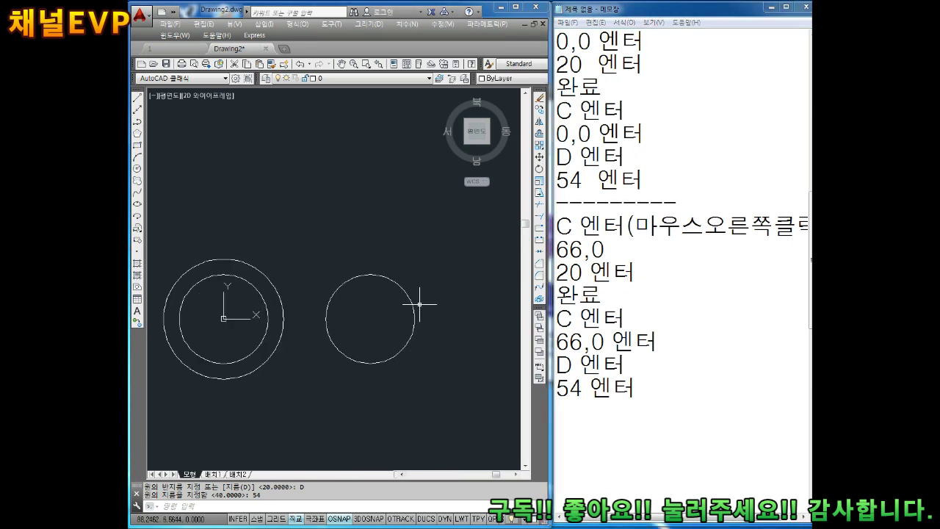
{"action": "type", "text": "c"}
{"action": "key", "text": "Return"}
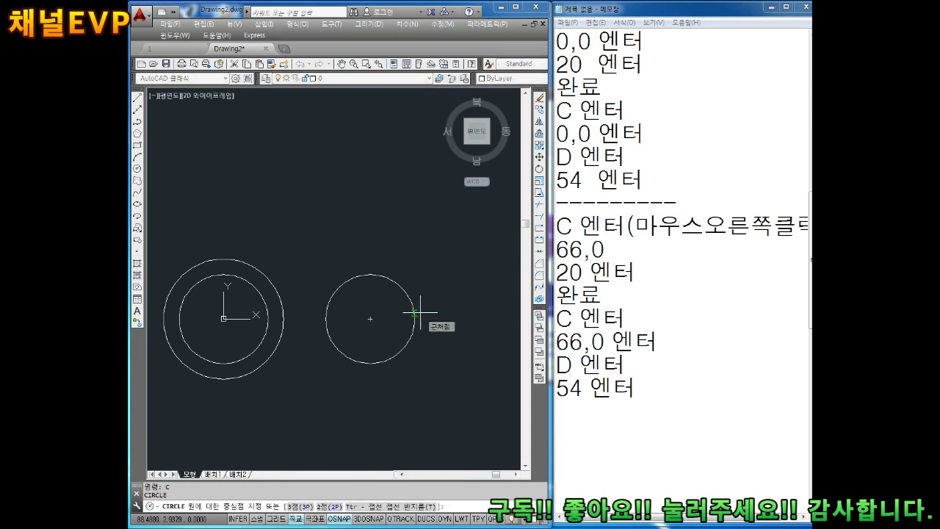
{"action": "type", "text": "66,0"}
{"action": "key", "text": "Return"}
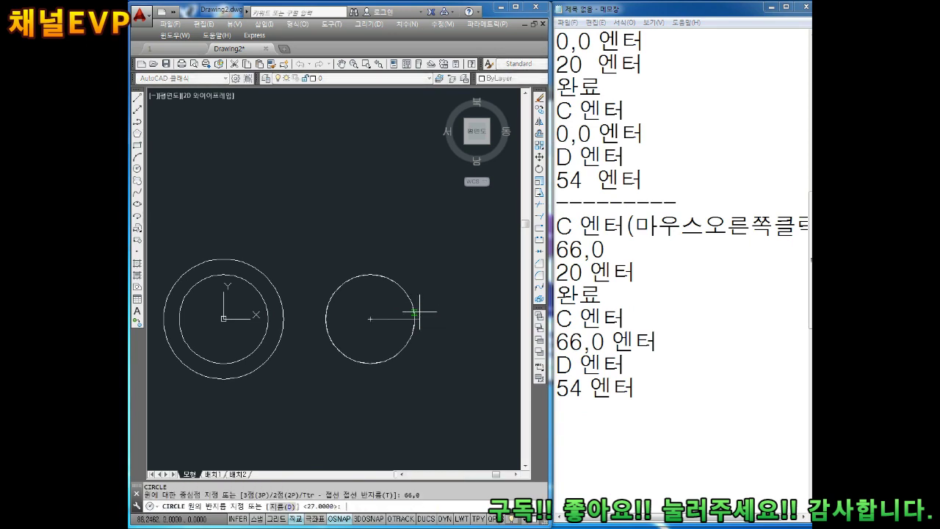
{"action": "type", "text": "d"}
{"action": "key", "text": "Return"}
{"action": "type", "text": "54"}
{"action": "key", "text": "Return"}
{"action": "key", "text": "Escape"}
{"action": "key", "text": "Escape"}
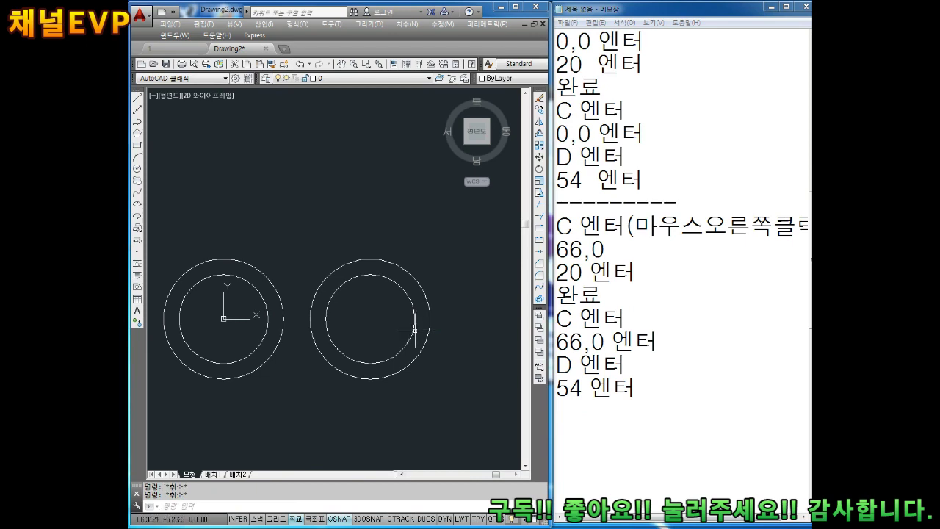
{"action": "scroll", "coordinate": [415, 317], "scroll_direction": "down", "scroll_amount": 1}
{"action": "scroll", "coordinate": [425, 305], "scroll_direction": "down", "scroll_amount": 1}
{"action": "middle_click_drag", "start_coordinate": [398, 331], "coordinate": [367, 308]}
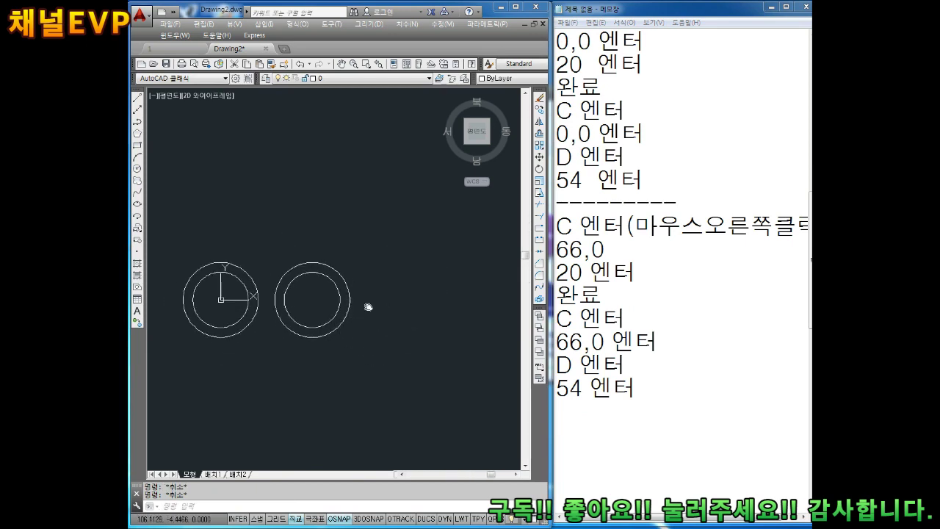
- Add note lines C, 132,0 and 20 for the third ring's inner circle
{"action": "left_click", "coordinate": [574, 441]}
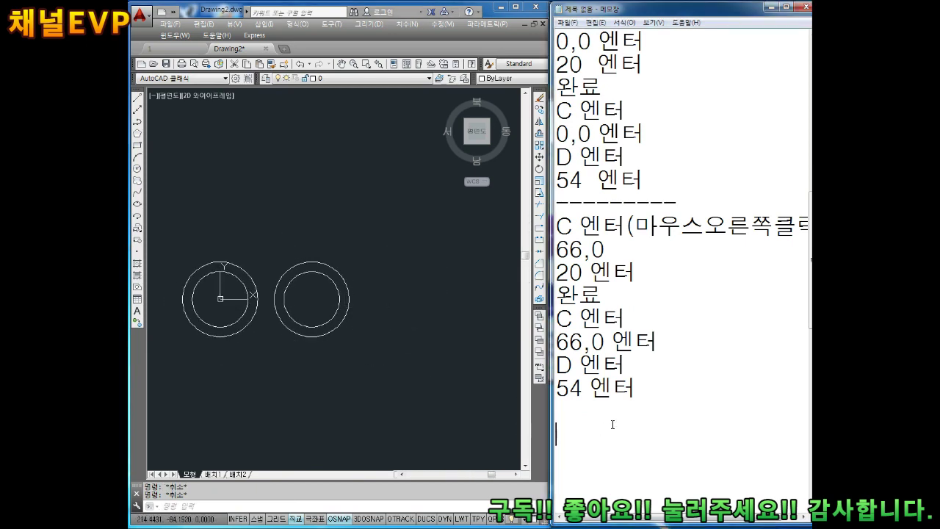
{"action": "key", "text": "Return"}
{"action": "type", "text": "C"}
{"action": "type", "text": "132"}
{"action": "type", "text": ",0"}
{"action": "key", "text": "Return"}
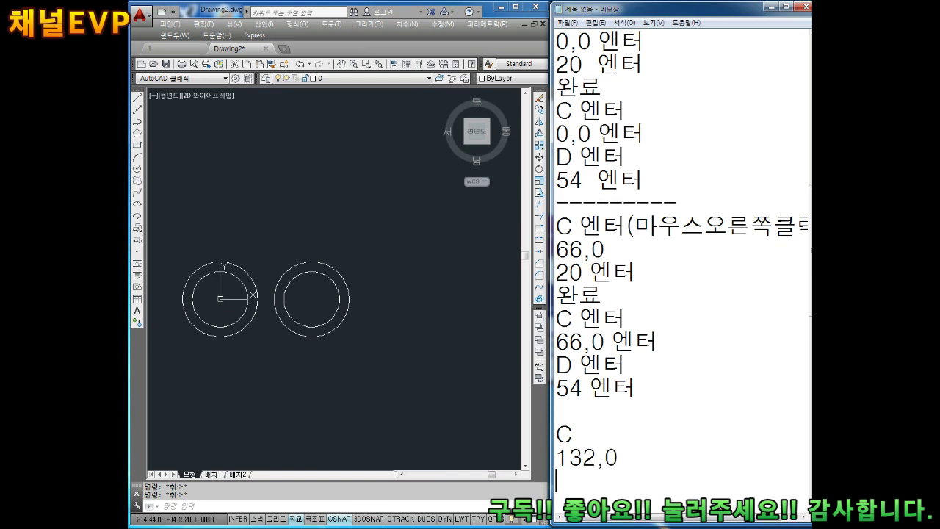
{"action": "type", "text": "20"}
{"action": "key", "text": "Return"}
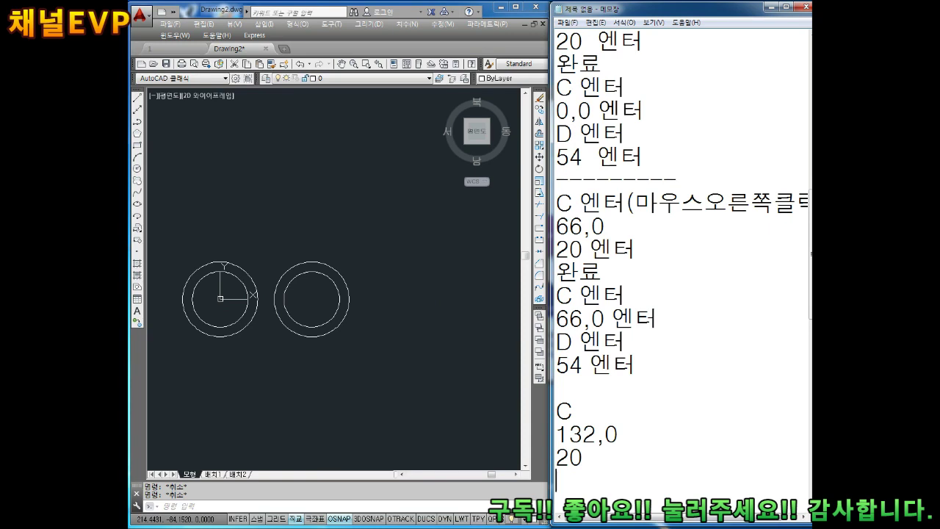
{"action": "key", "text": "Return"}
{"action": "key", "text": "Return"}
{"action": "key", "text": "Return"}
- Append 엔터 to the C, 132,0 and 20 lines
{"action": "key", "text": "Up"}
{"action": "key", "text": "Up"}
{"action": "key", "text": "Up"}
{"action": "key", "text": "Up"}
{"action": "key", "text": "Up"}
{"action": "key", "text": "Up"}
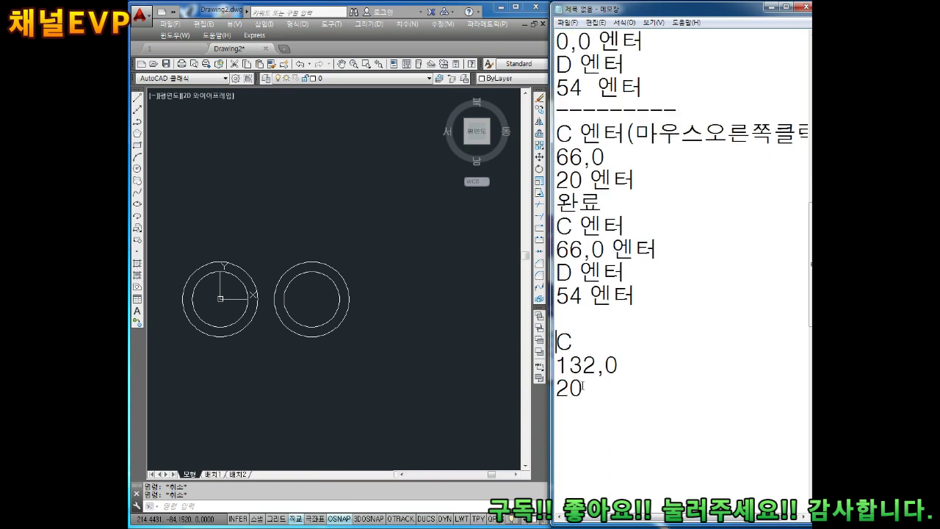
{"action": "key", "text": "End"}
{"action": "key", "text": "Right"}
{"action": "key", "text": "Left"}
{"action": "type", "text": "엔"}
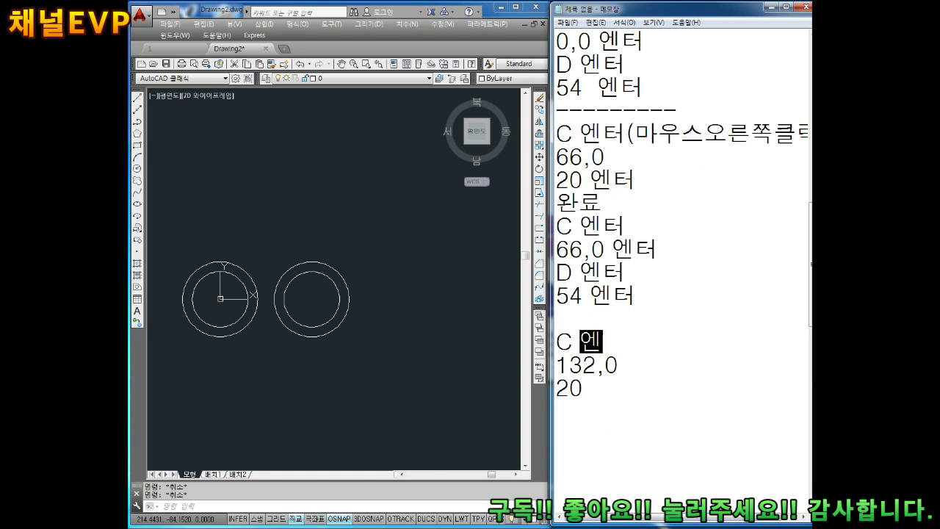
{"action": "type", "text": "터"}
{"action": "key", "text": "Down"}
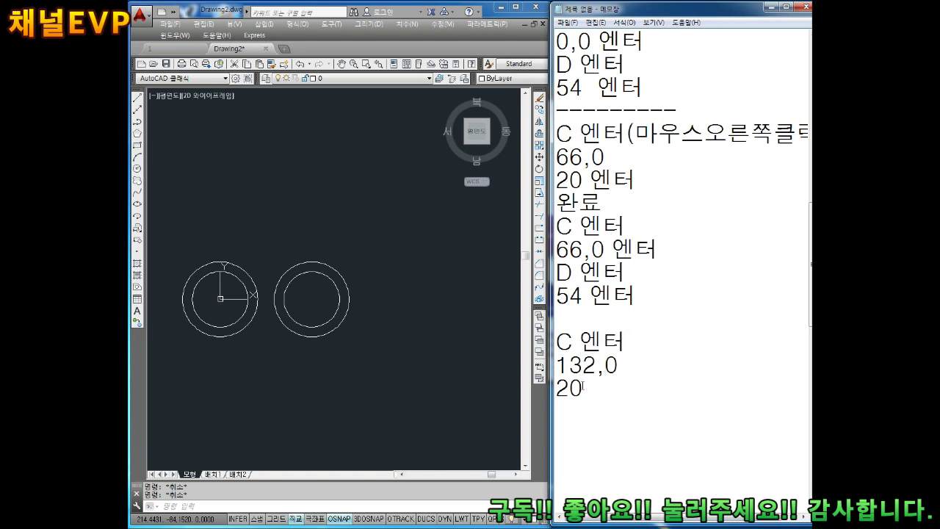
{"action": "key", "text": "End"}
{"action": "type", "text": "ㅇ엔터"}
{"action": "key", "text": "Down"}
{"action": "type", "text": "에"}
{"action": "key", "text": "BackSpace"}
{"action": "key", "text": "BackSpace"}
{"action": "type", "text": "엔"}
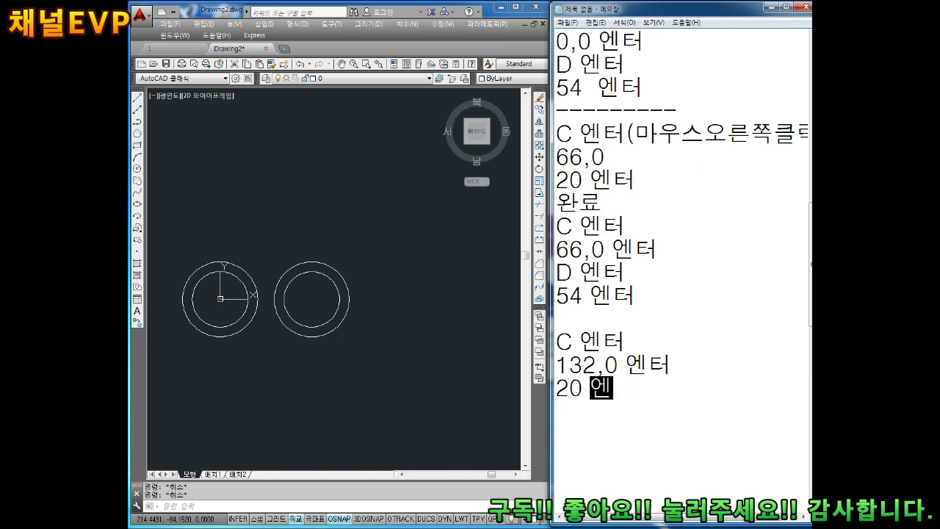
{"action": "type", "text": "터"}
{"action": "key", "text": "Return"}
{"action": "key", "text": "Return"}
{"action": "key", "text": "Return"}
{"action": "type", "text": "ㅊ"}
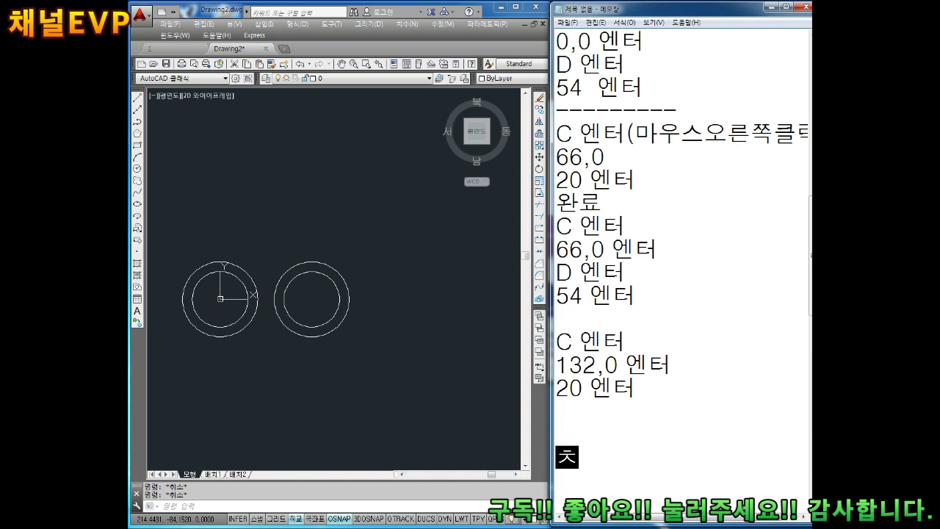
- Add note lines C, 132,0, D and 54 for the outer circle
{"action": "key", "text": "BackSpace"}
{"action": "key", "text": "BackSpace"}
{"action": "type", "text": "C"}
{"action": "key", "text": "Return"}
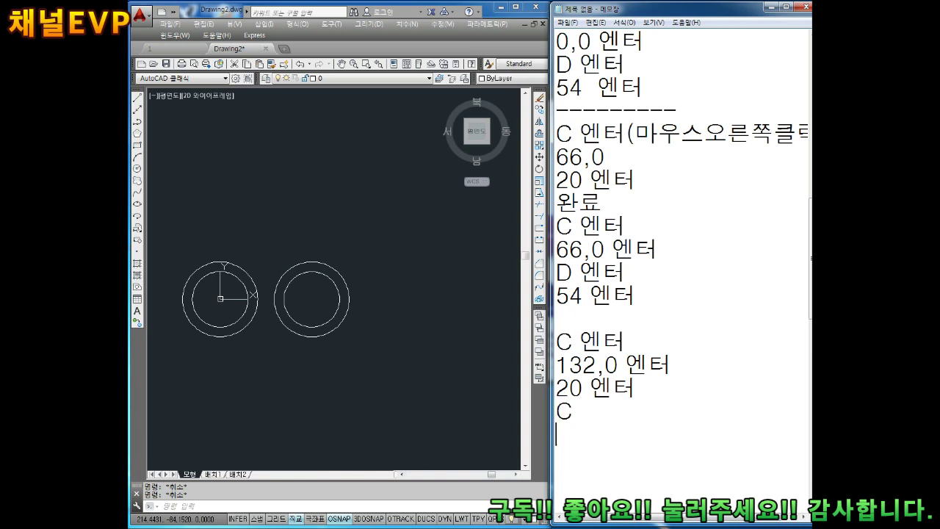
{"action": "type", "text": "132"}
{"action": "type", "text": ",0"}
{"action": "key", "text": "Return"}
{"action": "type", "text": "D"}
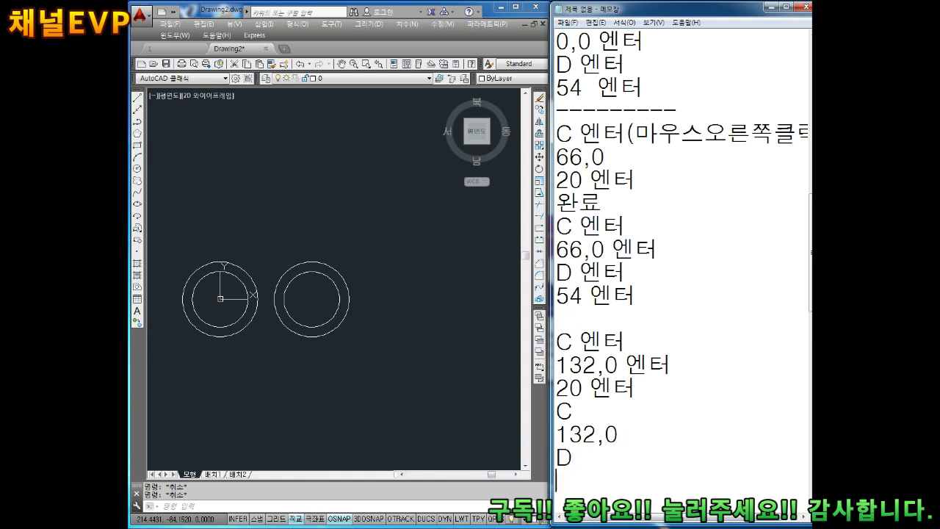
{"action": "key", "text": "Return"}
{"action": "type", "text": "54"}
- Append 엔터 to each of the C, 132,0, D and 54 lines
{"action": "key", "text": "Up"}
{"action": "key", "text": "Up"}
{"action": "key", "text": "Up"}
{"action": "type", "text": "DP"}
{"action": "key", "text": "BackSpace"}
{"action": "key", "text": "BackSpace"}
{"action": "type", "text": "DP"}
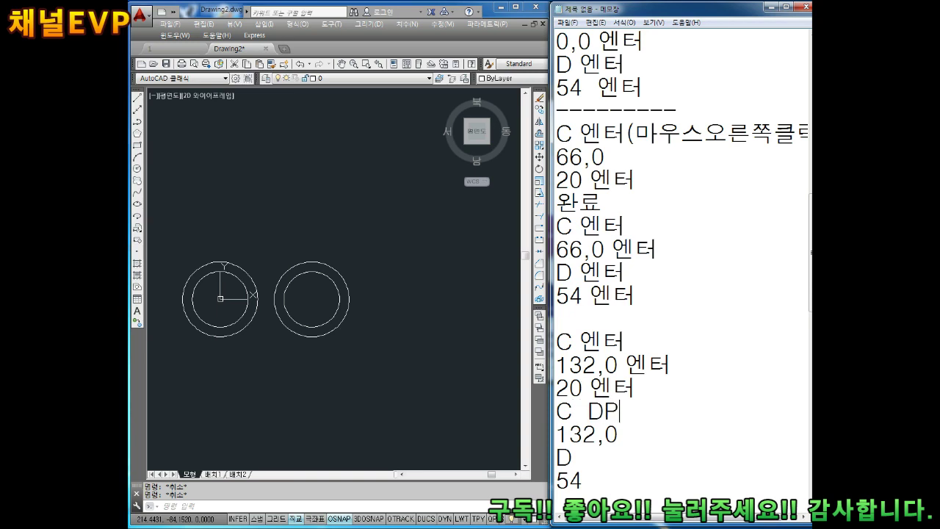
{"action": "key", "text": "BackSpace"}
{"action": "key", "text": "BackSpace"}
{"action": "type", "text": "엔터"}
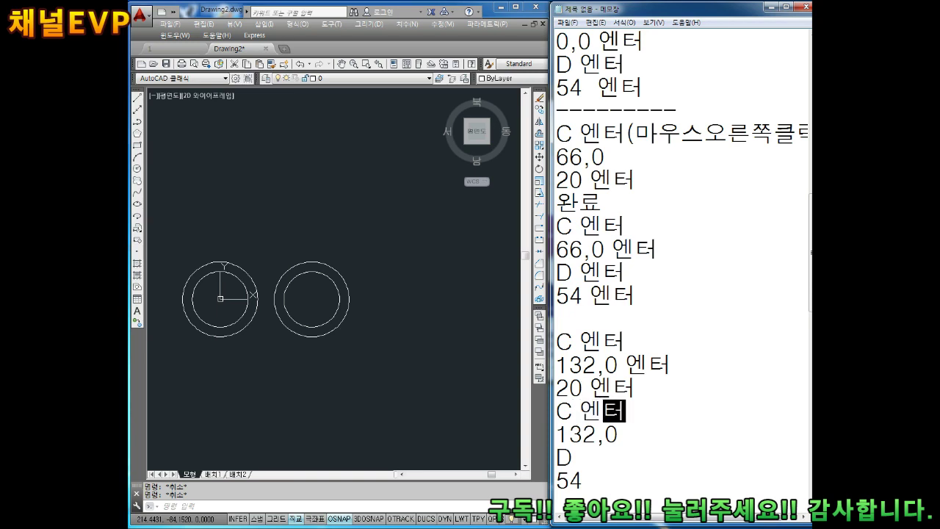
{"action": "key", "text": "Down"}
{"action": "key", "text": "End"}
{"action": "type", "text": "엔터"}
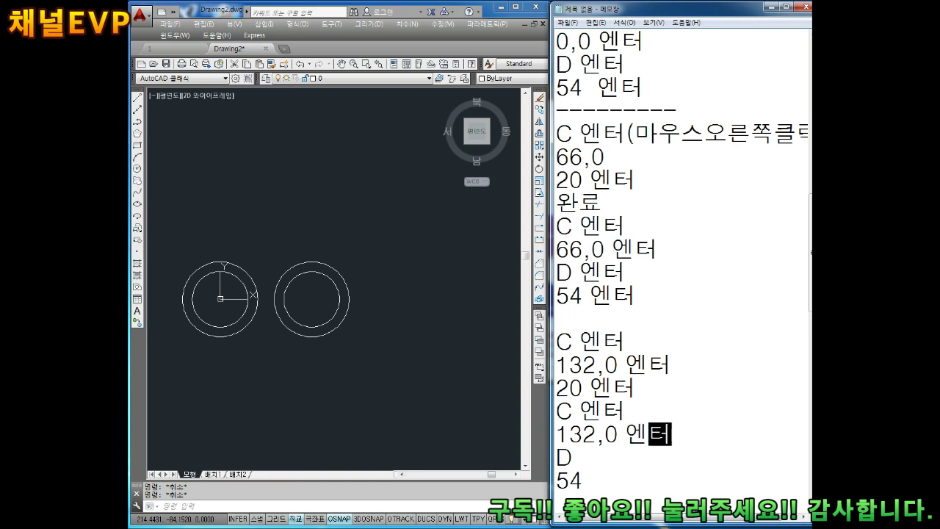
{"action": "key", "text": "Down"}
{"action": "type", "text": "엔터"}
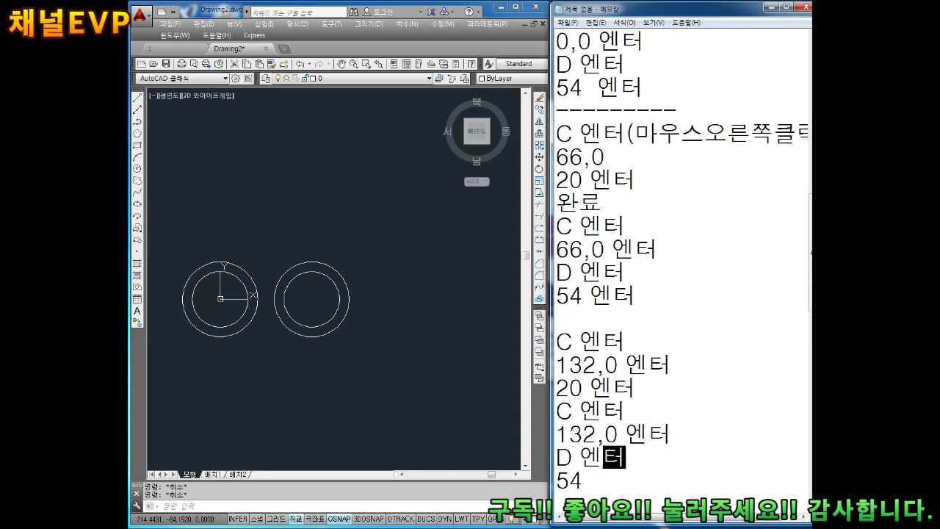
{"action": "key", "text": "Down"}
{"action": "type", "text": "엔터"}
{"action": "key", "text": "Return"}
{"action": "key", "text": "Return"}
{"action": "key", "text": "Return"}
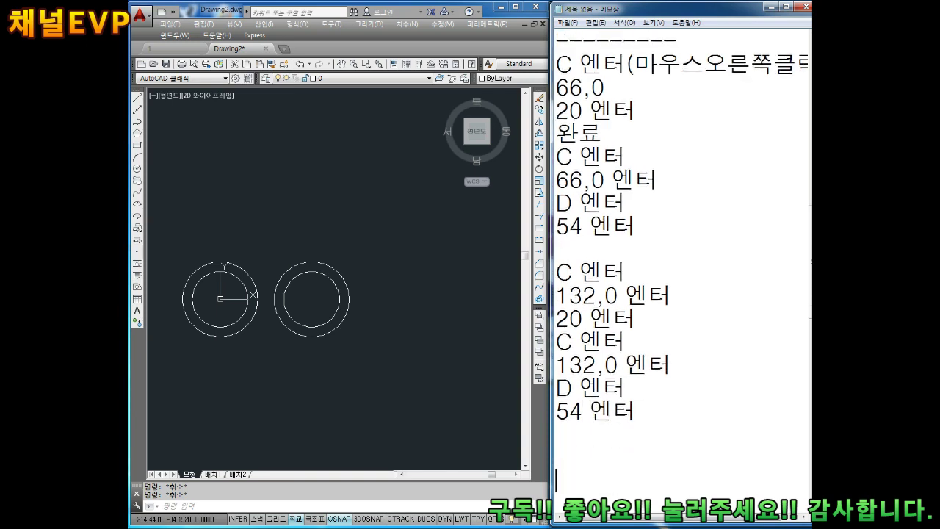
{"action": "key", "text": "Return"}
- Draw a radius-20 circle centred at 132,0
{"action": "left_click", "coordinate": [396, 306]}
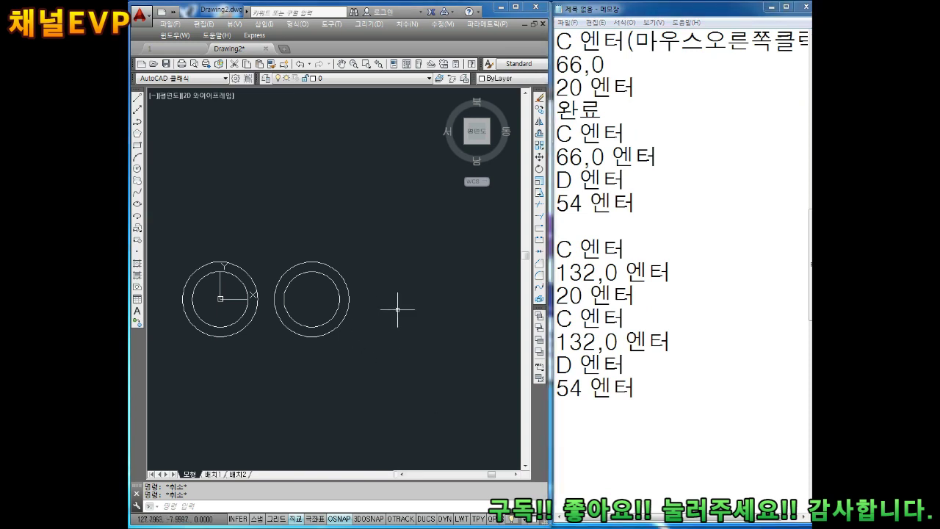
{"action": "type", "text": "c"}
{"action": "key", "text": "Return"}
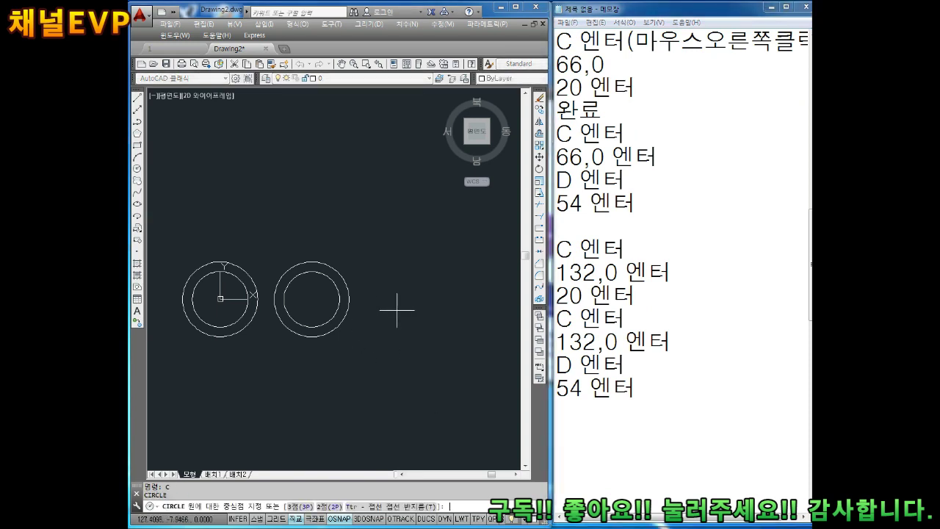
{"action": "type", "text": "32,0"}
{"action": "key", "text": "Return"}
{"action": "type", "text": "20"}
{"action": "key", "text": "Return"}
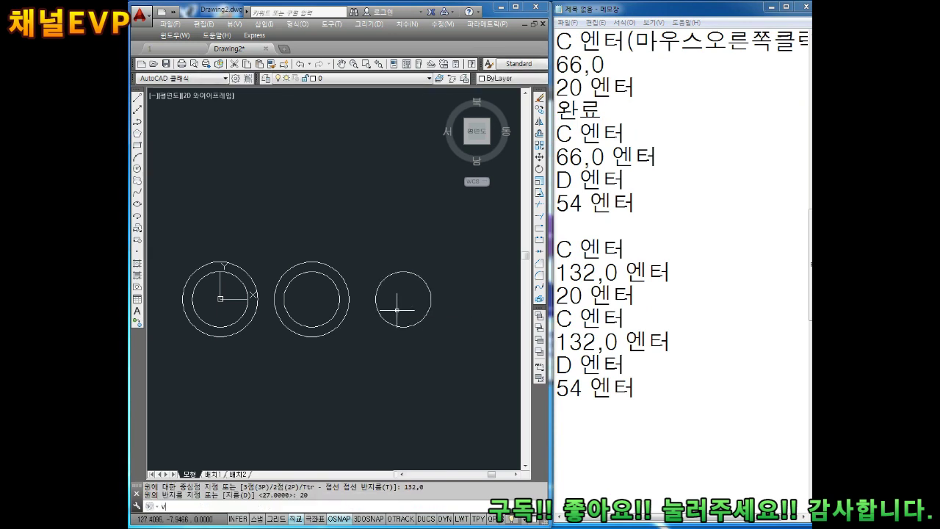
- Draw a 54-diameter circle concentric with it at 132,0
{"action": "type", "text": "c"}
{"action": "key", "text": "Return"}
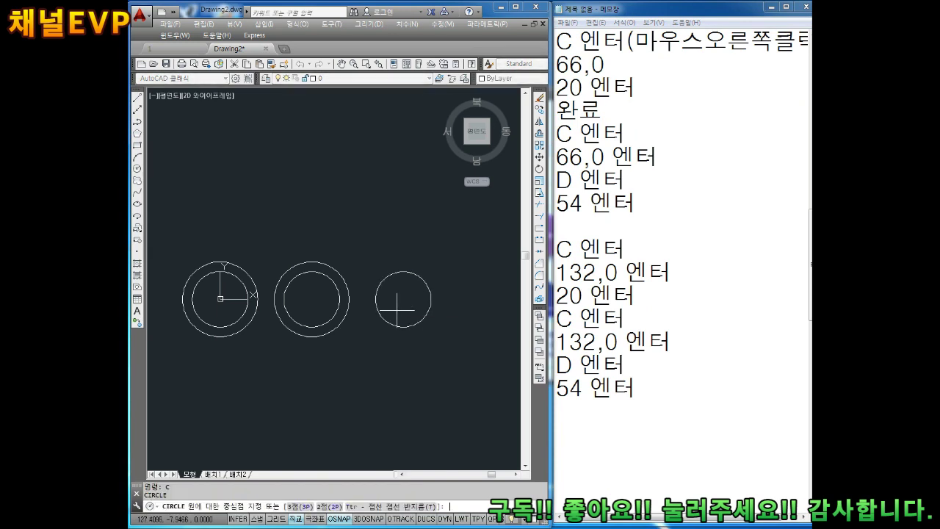
{"action": "type", "text": "132,0"}
{"action": "key", "text": "Return"}
{"action": "type", "text": "D"}
{"action": "key", "text": "Return"}
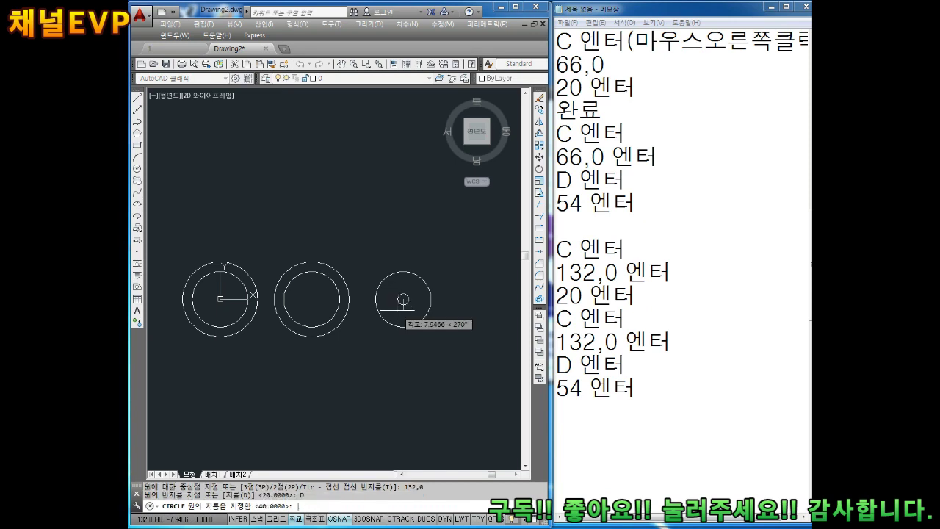
{"action": "type", "text": "54"}
{"action": "key", "text": "Return"}
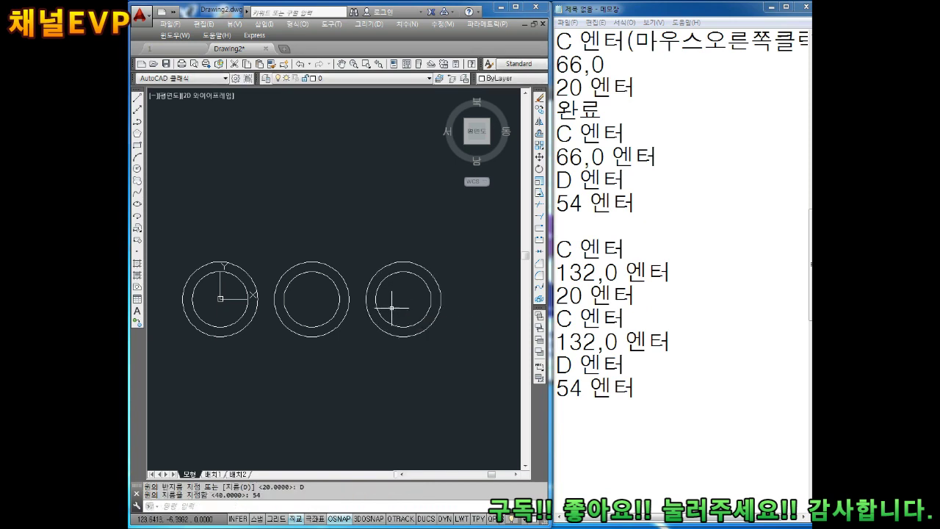
{"action": "key", "text": "Escape"}
{"action": "key", "text": "Escape"}
{"action": "scroll", "coordinate": [353, 330], "scroll_direction": "up", "scroll_amount": 1}
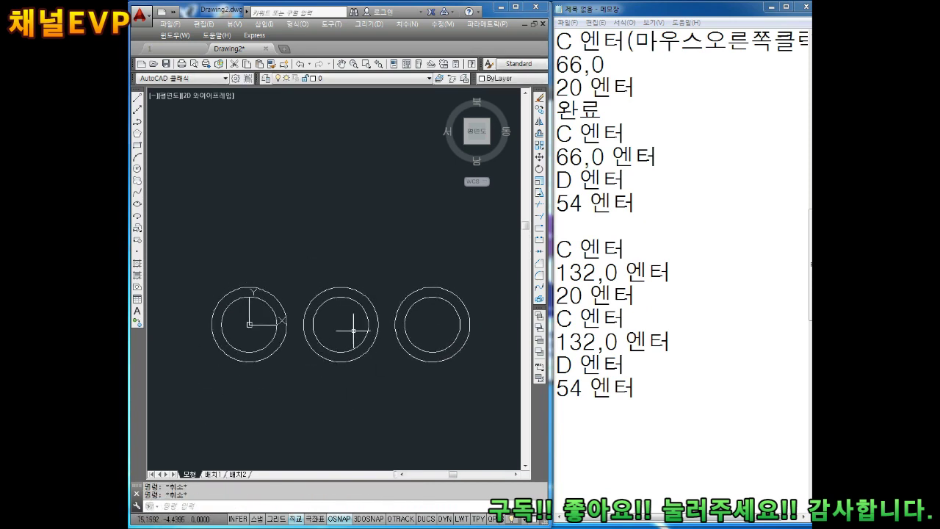
{"action": "scroll", "coordinate": [357, 330], "scroll_direction": "up", "scroll_amount": 4}
{"action": "scroll", "coordinate": [355, 327], "scroll_direction": "down", "scroll_amount": 3}
{"action": "middle_click_drag", "start_coordinate": [356, 327], "coordinate": [331, 323]}
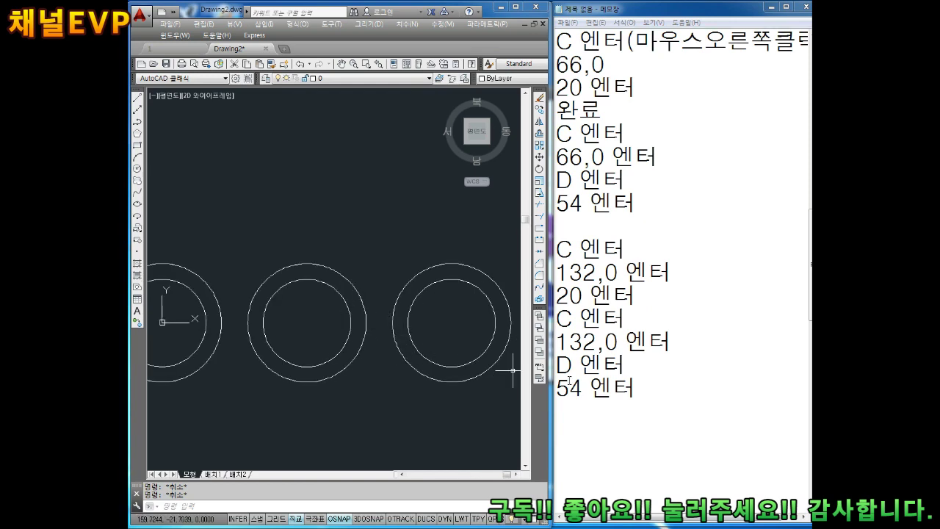
- Add a dashed divider, then note lines C, 33,33 and 20 for the inner circle
{"action": "left_click", "coordinate": [652, 427]}
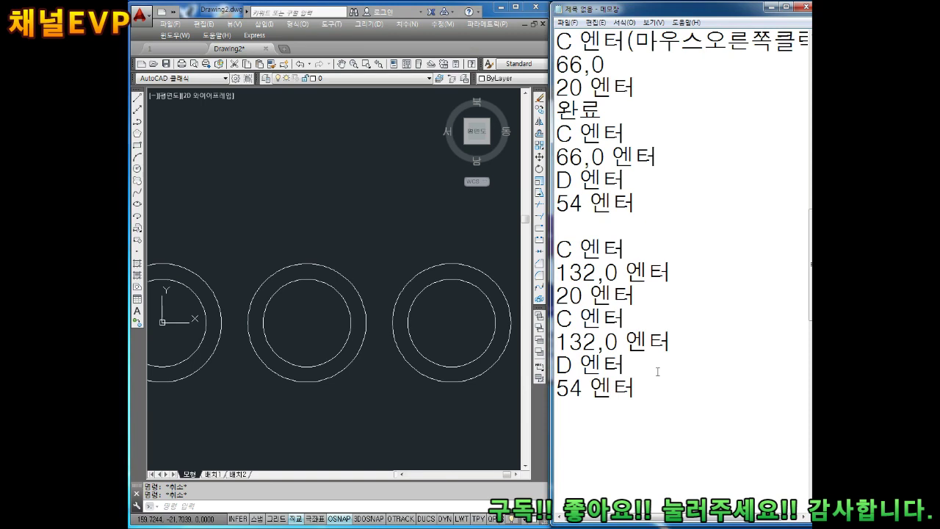
{"action": "type", "text": "ㅡㅡㅡㅡㅡㅡㅡㅡㅡㅡ"}
{"action": "key", "text": "Return"}
{"action": "type", "text": "ㅊ"}
{"action": "key", "text": "BackSpace"}
{"action": "type", "text": "C"}
{"action": "key", "text": "Return"}
{"action": "type", "text": "33"}
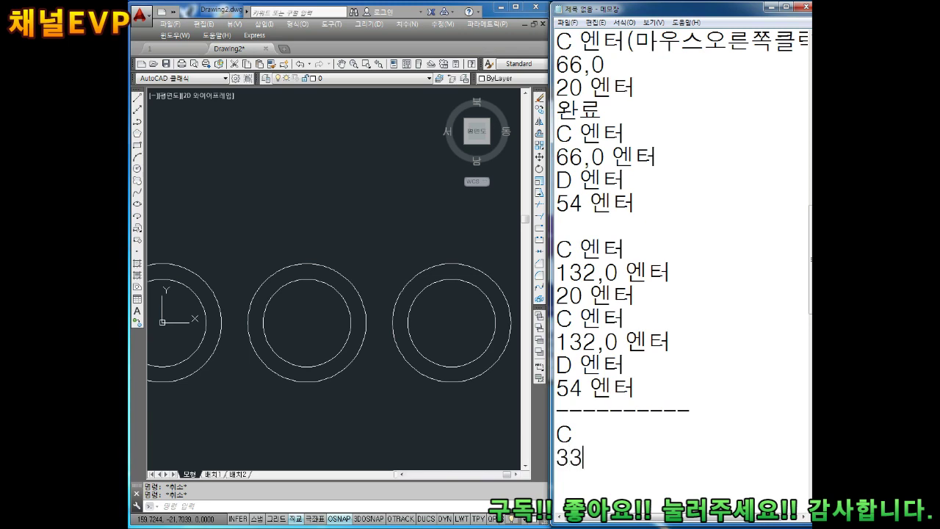
{"action": "type", "text": ",33\\"}
{"action": "key", "text": "Return"}
{"action": "key", "text": "BackSpace"}
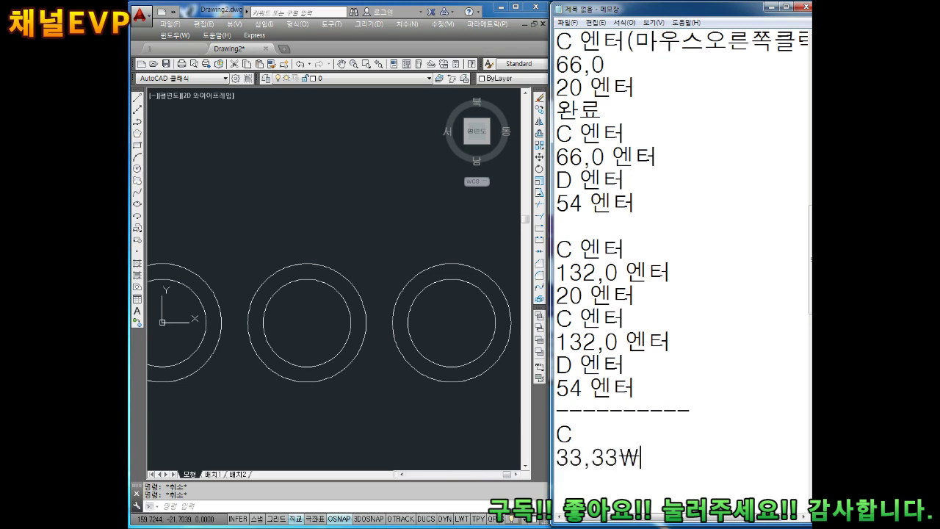
{"action": "key", "text": "BackSpace"}
{"action": "key", "text": "Return"}
{"action": "type", "text": "20"}
{"action": "key", "text": "Return"}
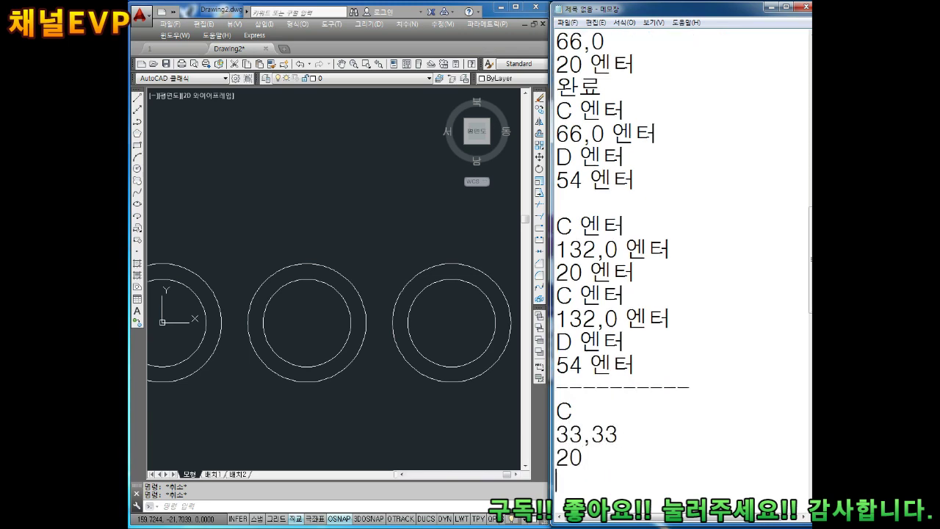
{"action": "key", "text": "Return"}
{"action": "key", "text": "Return"}
{"action": "key", "text": "BackSpace"}
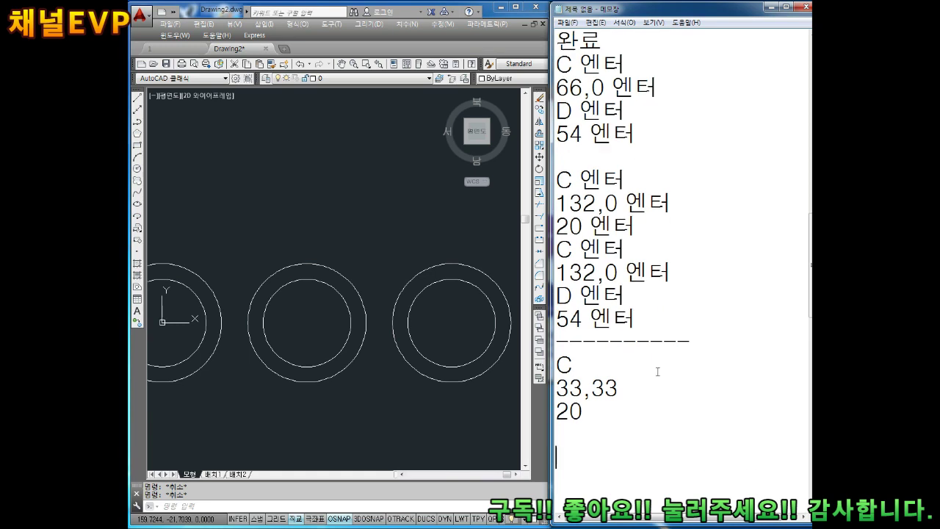
{"action": "key", "text": "BackSpace"}
- Add note lines C, 33,33, D and 54 for the outer circle
{"action": "type", "text": "C"}
{"action": "key", "text": "Return"}
{"action": "type", "text": "33,33"}
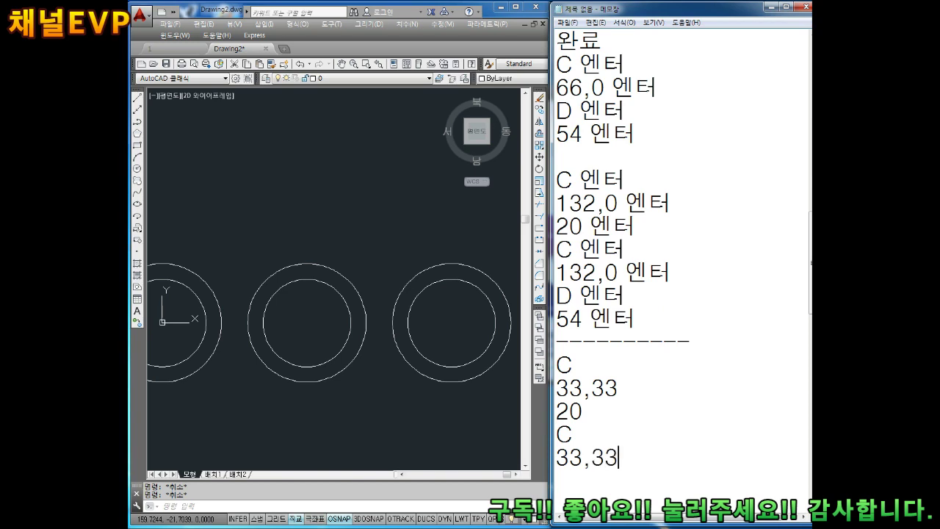
{"action": "key", "text": "Return"}
{"action": "type", "text": "D"}
{"action": "key", "text": "Return"}
{"action": "type", "text": "54"}
{"action": "key", "text": "Return"}
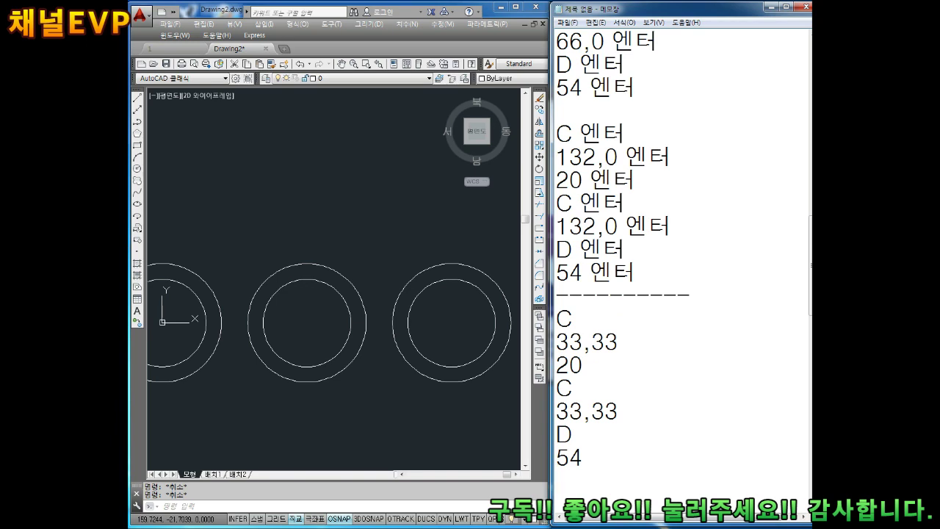
- Draw a radius-20 circle centred at 33,33
{"action": "left_click", "coordinate": [464, 276]}
{"action": "middle_click_drag", "start_coordinate": [335, 204], "coordinate": [365, 223]}
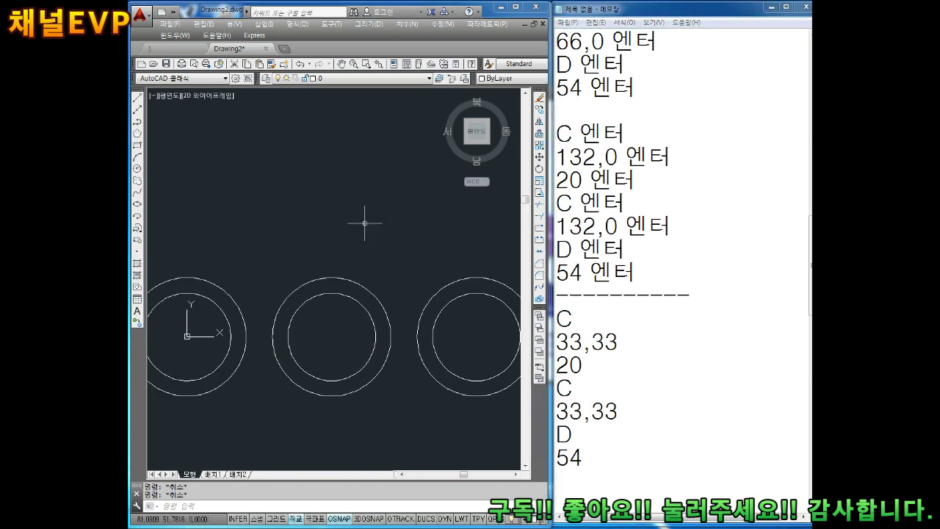
{"action": "type", "text": "c"}
{"action": "key", "text": "Return"}
{"action": "type", "text": "33"}
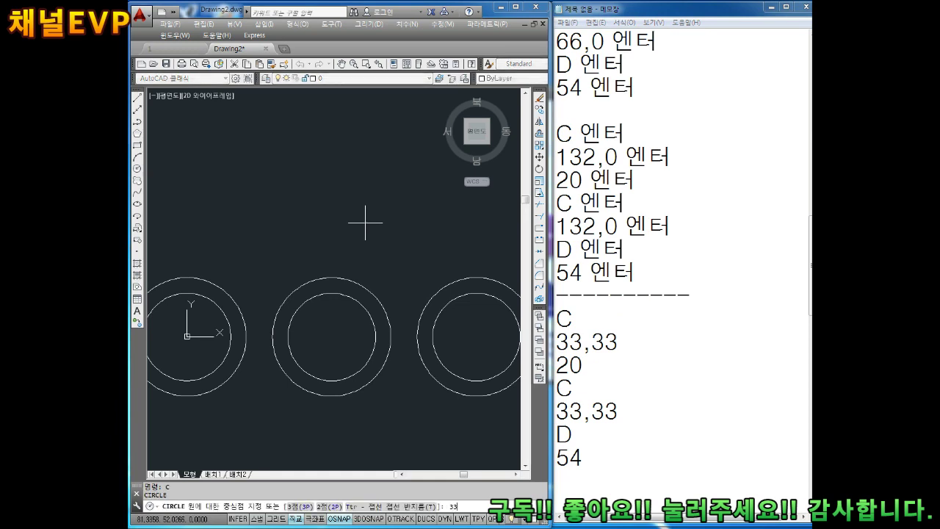
{"action": "type", "text": ",33"}
{"action": "key", "text": "Return"}
{"action": "type", "text": "20"}
{"action": "key", "text": "Return"}
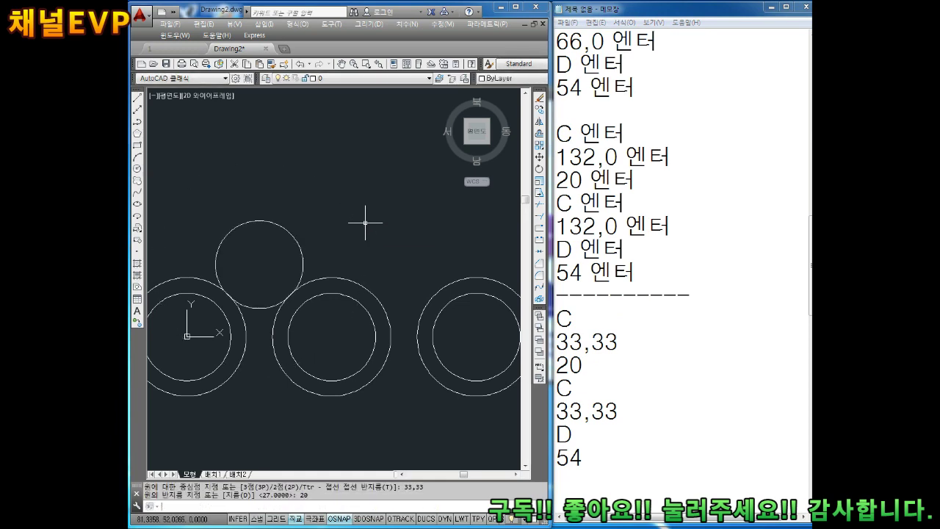
{"action": "key", "text": "Escape"}
{"action": "key", "text": "Escape"}
- Draw a 54-diameter circle concentric with it at 33,33
{"action": "type", "text": "c"}
{"action": "key", "text": "Return"}
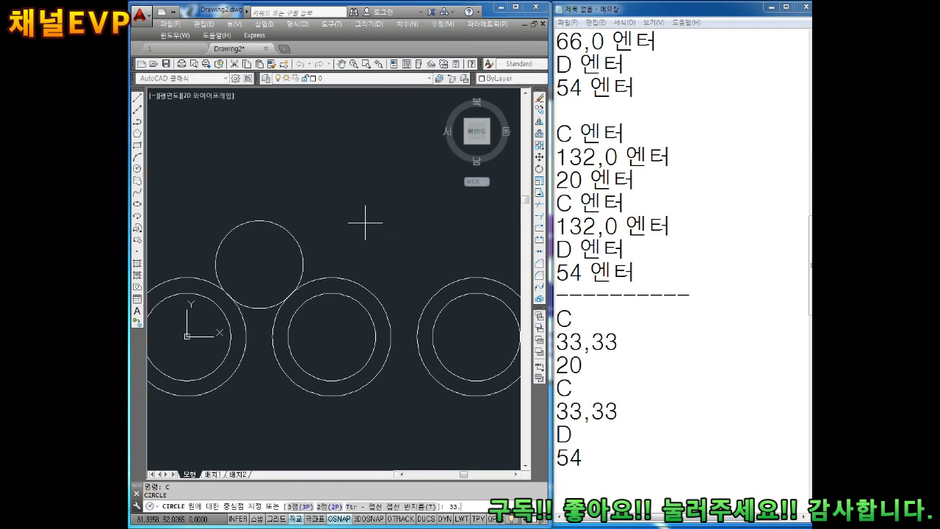
{"action": "type", "text": ",33"}
{"action": "key", "text": "Return"}
{"action": "type", "text": "d"}
{"action": "key", "text": "Return"}
{"action": "type", "text": "524"}
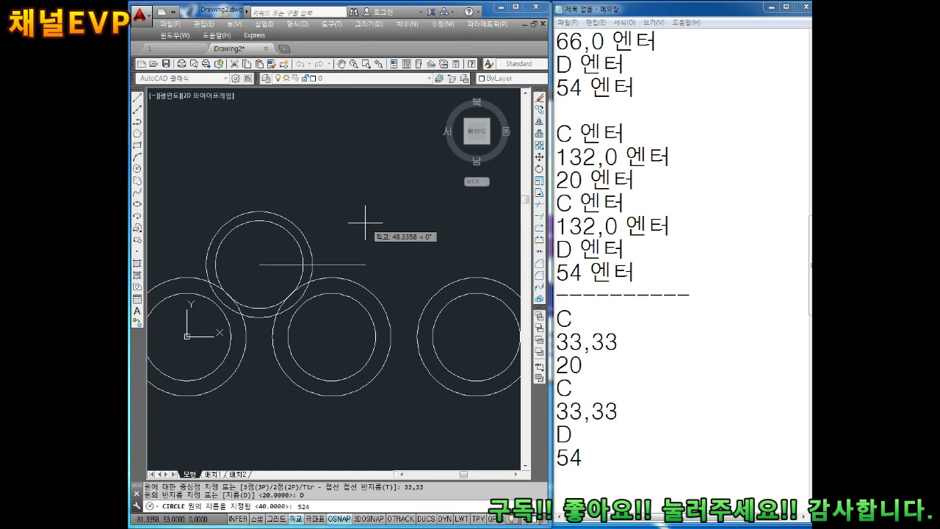
{"action": "key", "text": "BackSpace"}
{"action": "type", "text": "4"}
{"action": "key", "text": "Return"}
{"action": "key", "text": "Escape"}
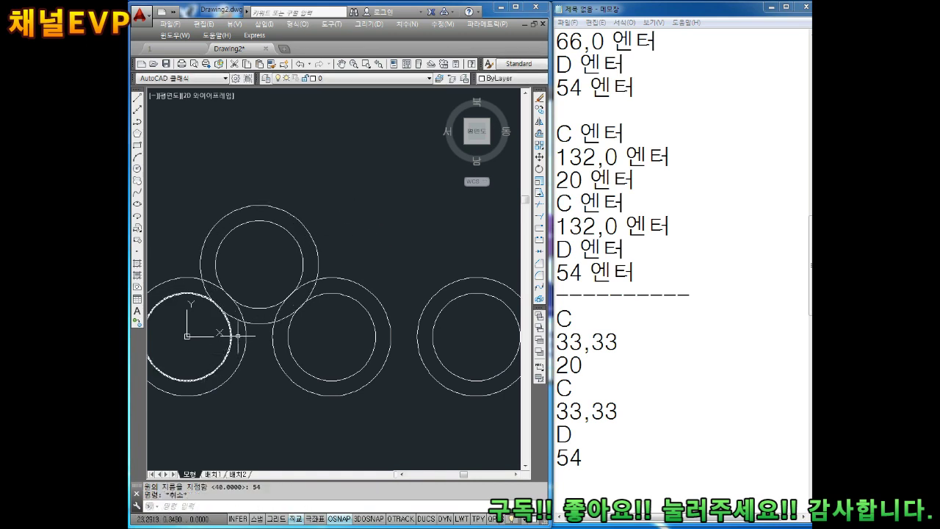
{"action": "key", "text": "Escape"}
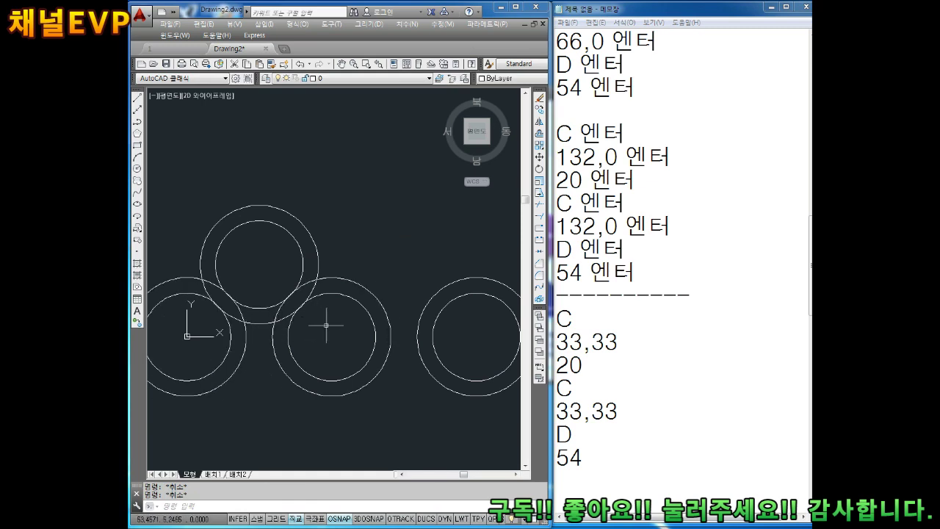
{"action": "middle_click_drag", "start_coordinate": [373, 312], "coordinate": [357, 309]}
{"action": "left_click", "coordinate": [652, 478]}
- Note a dashed separator, then the first circle: C, centre 99,33, radius 20
{"action": "type", "text": "-"}
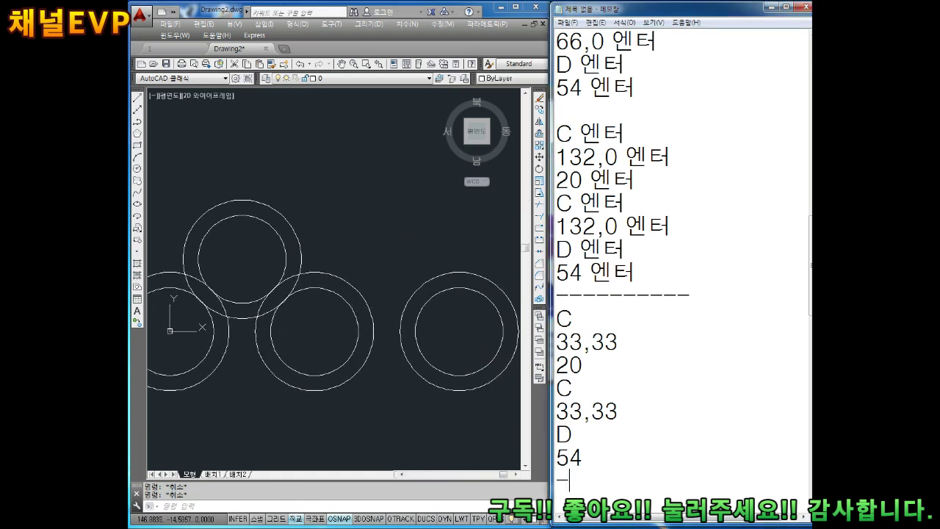
{"action": "type", "text": "--------"}
{"action": "key", "text": "Return"}
{"action": "type", "text": "C"}
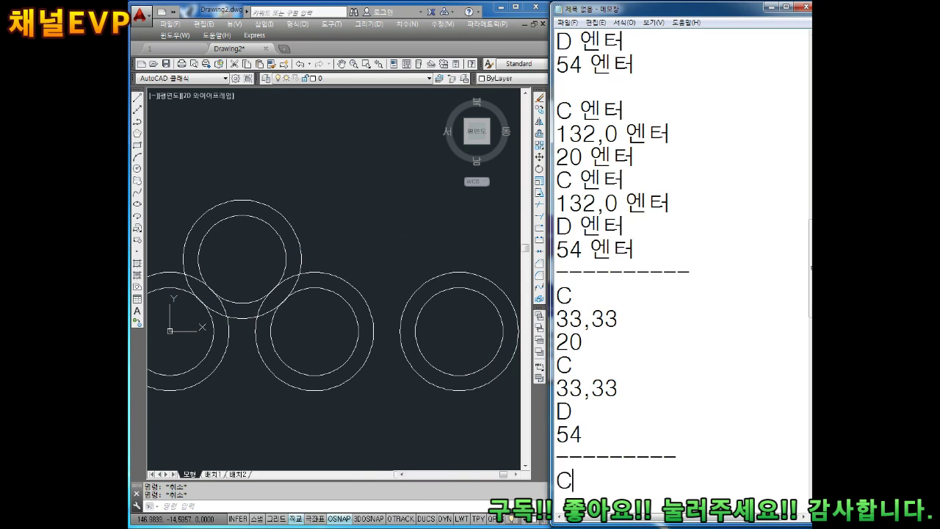
{"action": "key", "text": "Return"}
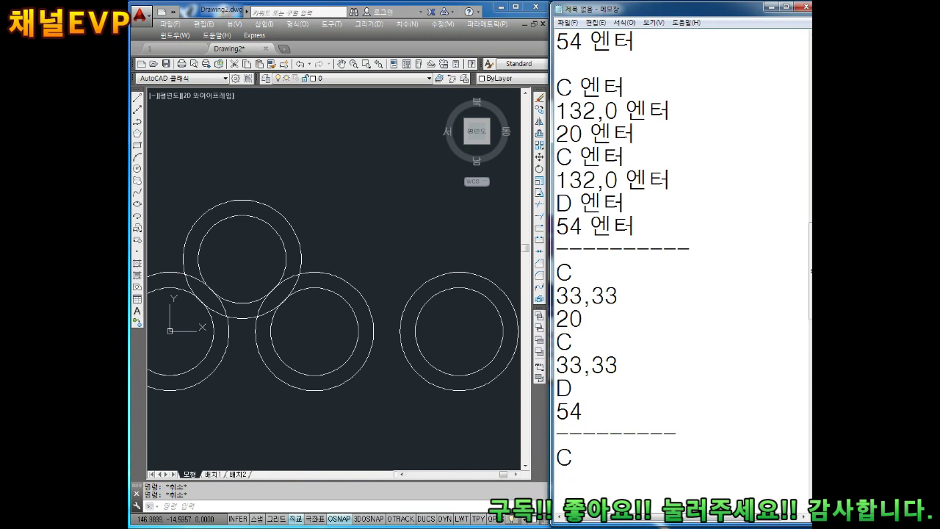
{"action": "type", "text": "99,"}
{"action": "type", "text": "33"}
{"action": "scroll", "coordinate": [562, 424], "scroll_direction": "down", "scroll_amount": 1}
{"action": "left_click", "coordinate": [562, 424]}
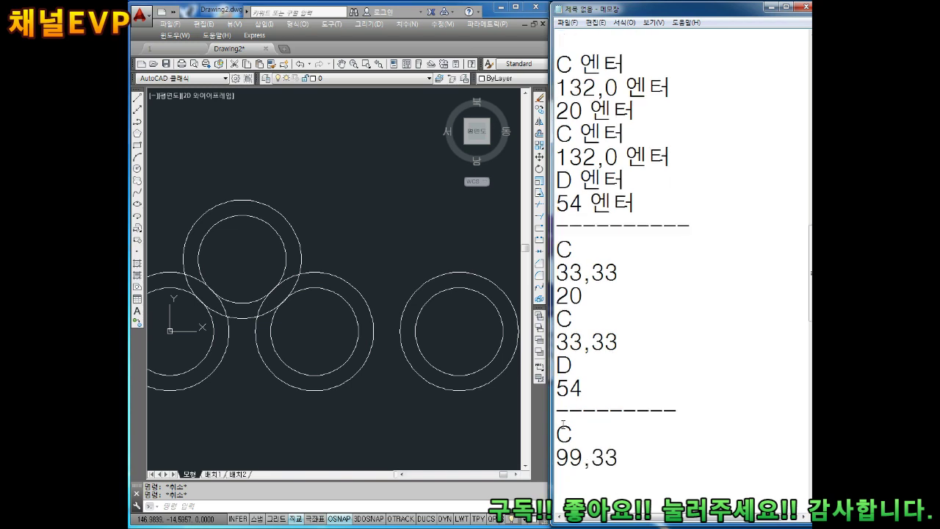
{"action": "scroll", "coordinate": [562, 424], "scroll_direction": "down", "scroll_amount": 1}
{"action": "scroll", "coordinate": [562, 424], "scroll_direction": "down", "scroll_amount": 2}
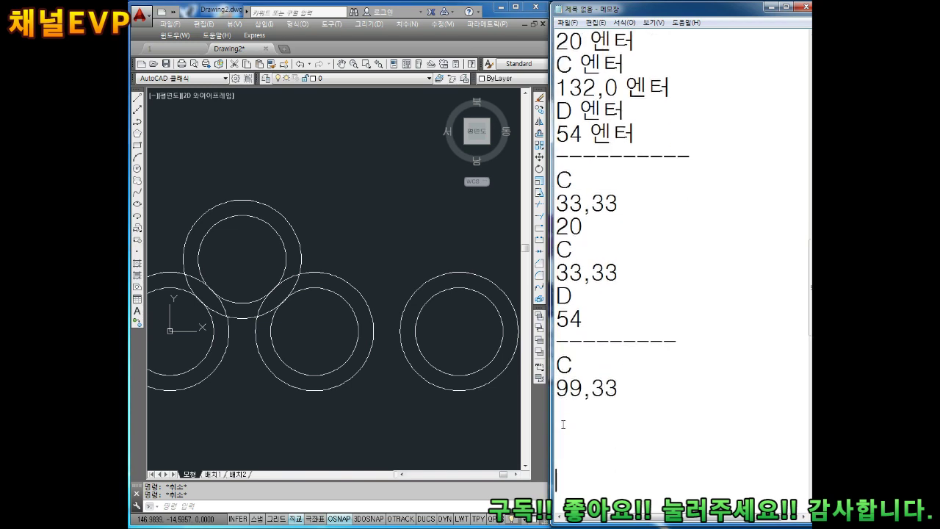
{"action": "left_click", "coordinate": [563, 424]}
{"action": "type", "text": "2"}
{"action": "type", "text": "0"}
{"action": "key", "text": "Return"}
- Note the second circle (C, 99,33, D, 54) and close with a dashed line
{"action": "type", "text": "C"}
{"action": "key", "text": "Return"}
{"action": "type", "text": "99,"}
{"action": "type", "text": "33"}
{"action": "key", "text": "Return"}
{"action": "type", "text": "D"}
{"action": "key", "text": "Return"}
{"action": "type", "text": "54"}
{"action": "key", "text": "Return"}
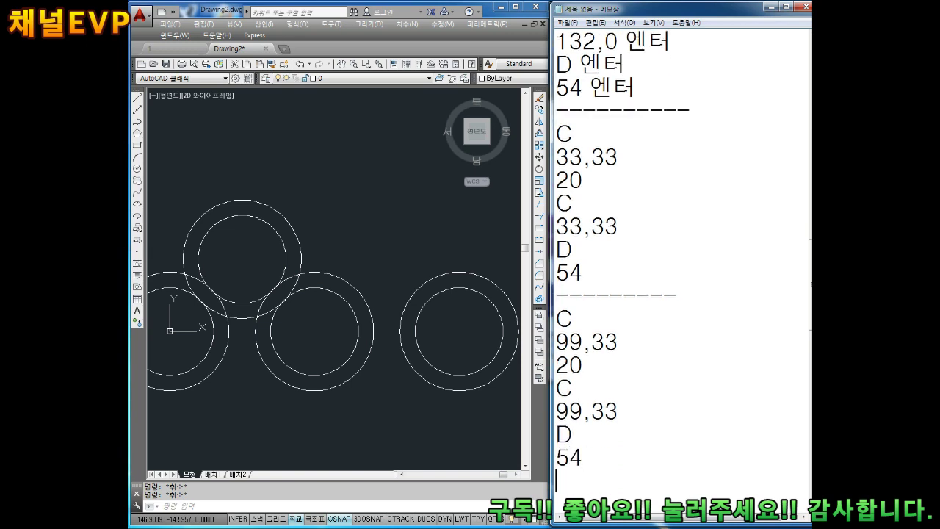
{"action": "type", "text": "-"}
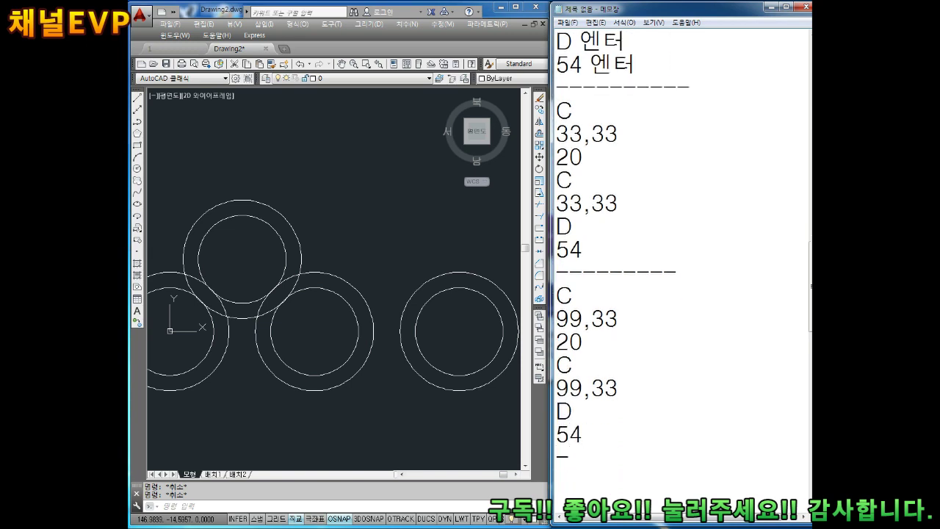
{"action": "type", "text": "----------"}
{"action": "scroll", "coordinate": [679, 431], "scroll_direction": "down", "scroll_amount": 1}
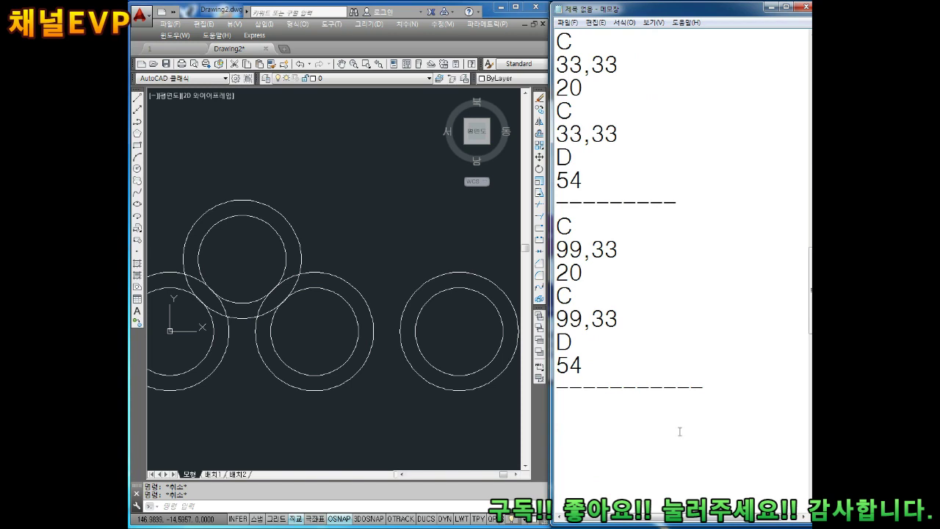
{"action": "left_click", "coordinate": [341, 204]}
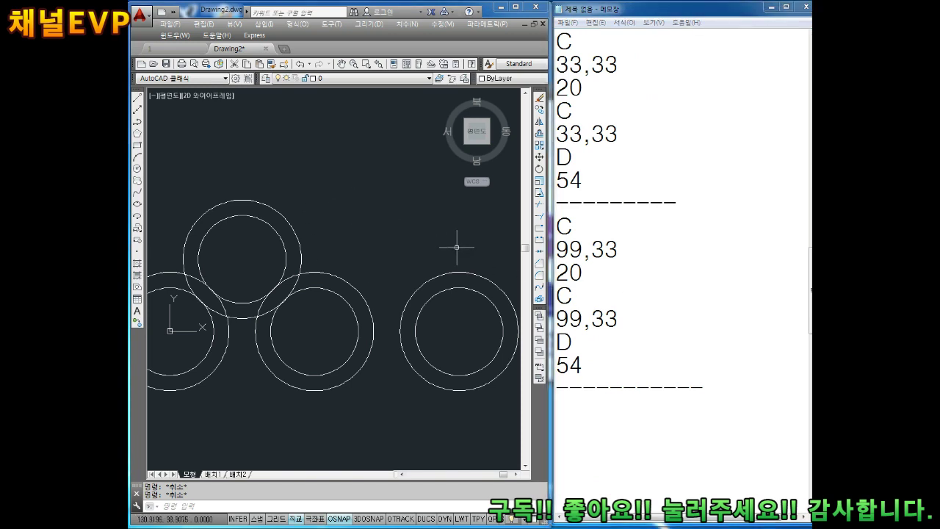
- Draw a radius-20 circle at the wrong centre 93,33, then discard it
{"action": "type", "text": "c"}
{"action": "key", "text": "Return"}
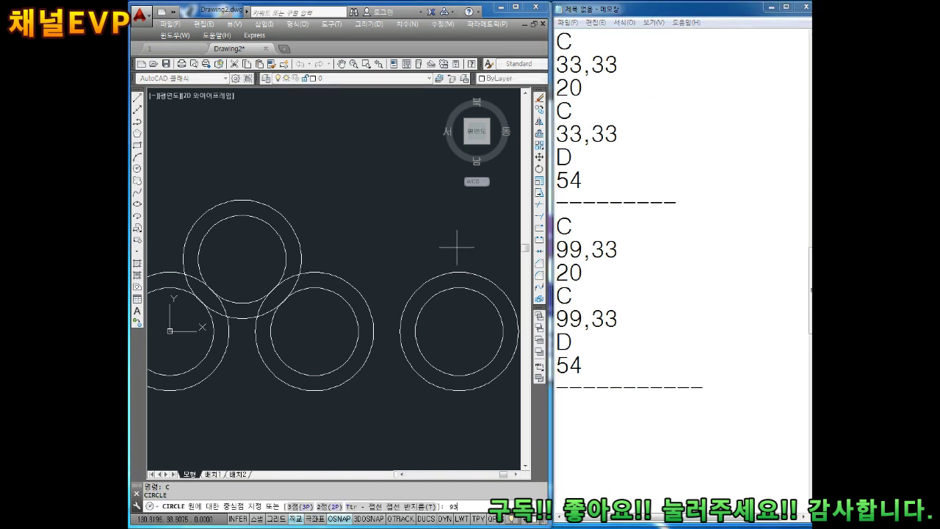
{"action": "type", "text": "33"}
{"action": "key", "text": "Return"}
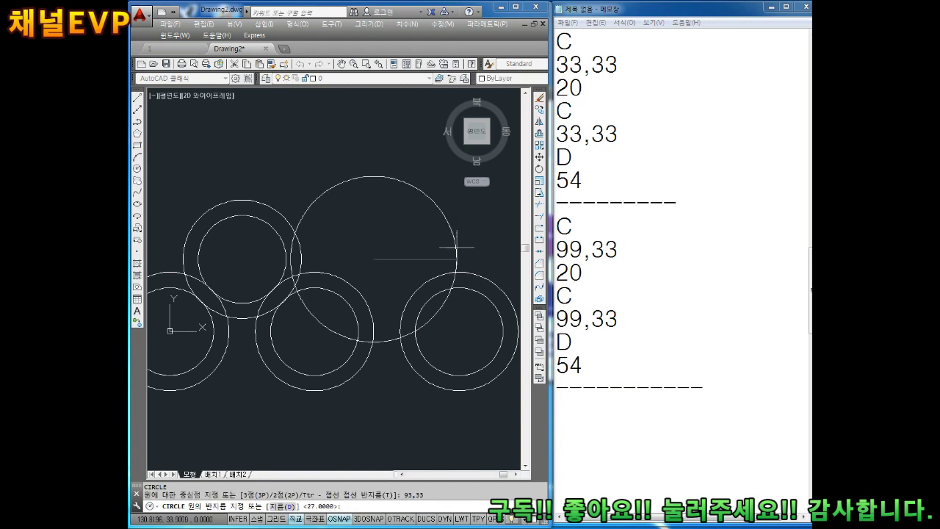
{"action": "type", "text": "20"}
{"action": "key", "text": "Return"}
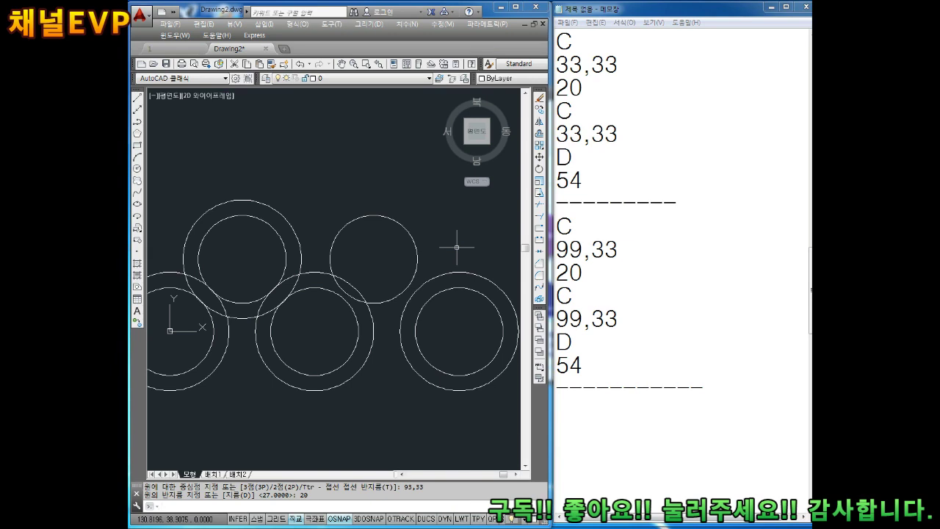
{"action": "key", "text": "Escape"}
{"action": "key", "text": "Escape"}
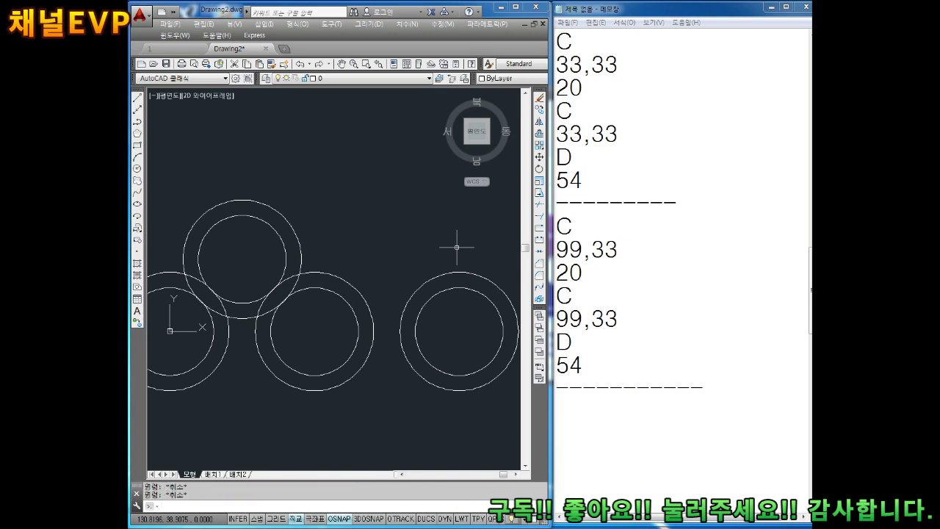
- Draw a radius-20 circle centred at 99,33
{"action": "type", "text": "c"}
{"action": "key", "text": "Return"}
{"action": "type", "text": "99,"}
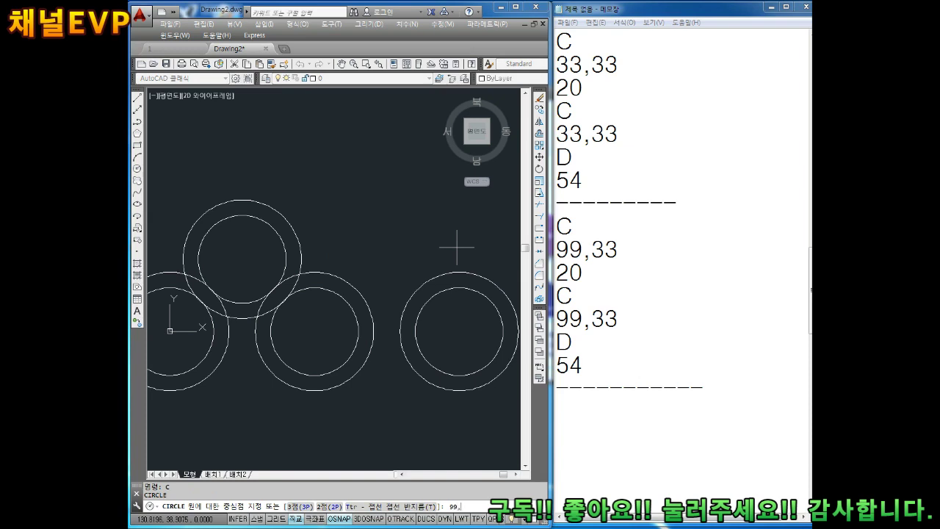
{"action": "type", "text": "33"}
{"action": "key", "text": "Return"}
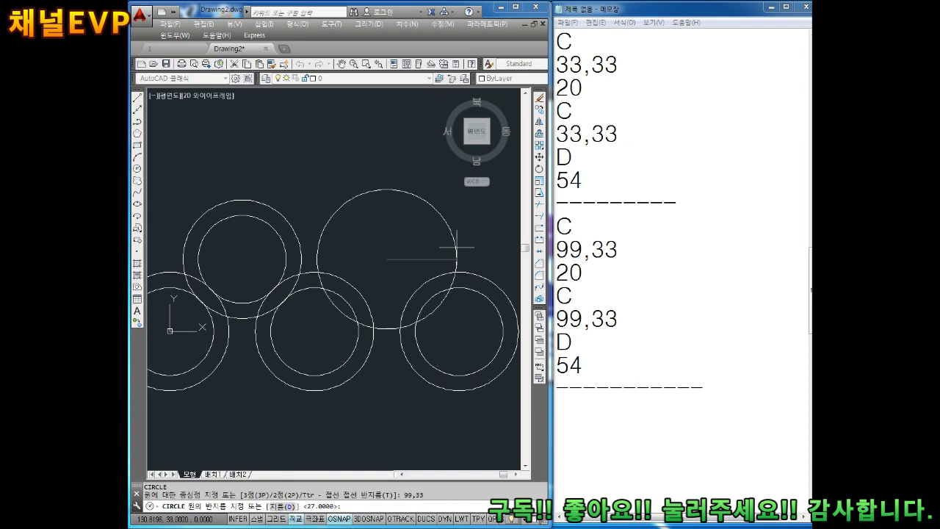
{"action": "type", "text": "20"}
{"action": "key", "text": "Return"}
- Draw the 54-diameter circle centred at 99,33, after cancelling a mistyped 99,363 centre
{"action": "type", "text": "c"}
{"action": "key", "text": "Return"}
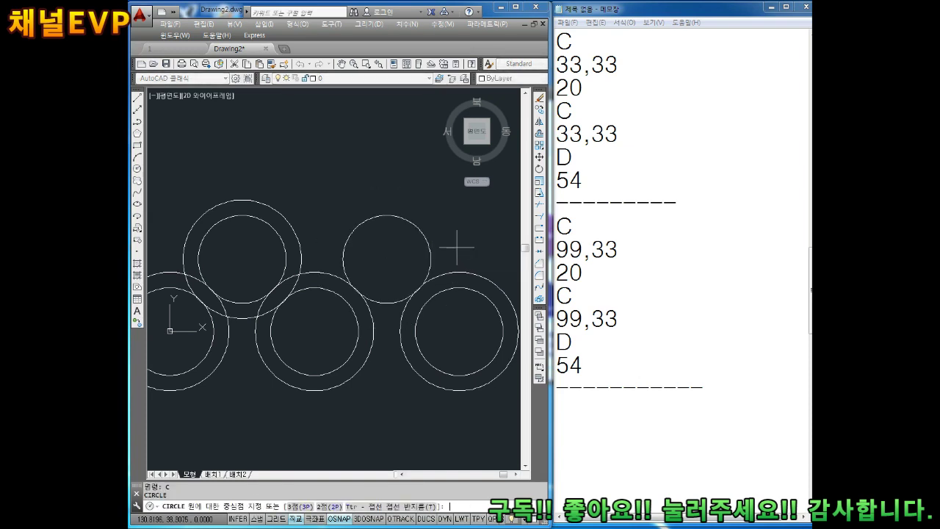
{"action": "type", "text": "99,363"}
{"action": "key", "text": "Return"}
{"action": "key", "text": "Escape"}
{"action": "key", "text": "Escape"}
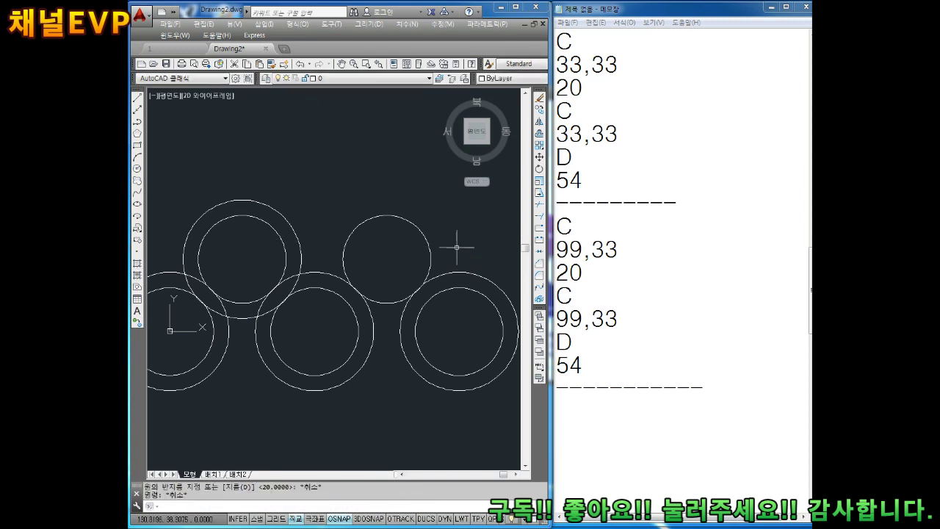
{"action": "type", "text": "c"}
{"action": "key", "text": "Return"}
{"action": "type", "text": "99"}
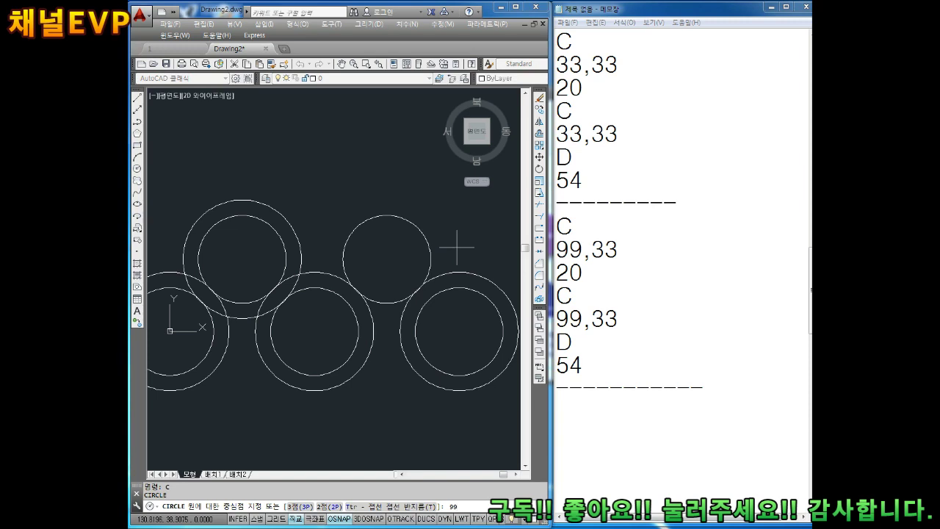
{"action": "type", "text": ",33"}
{"action": "key", "text": "Return"}
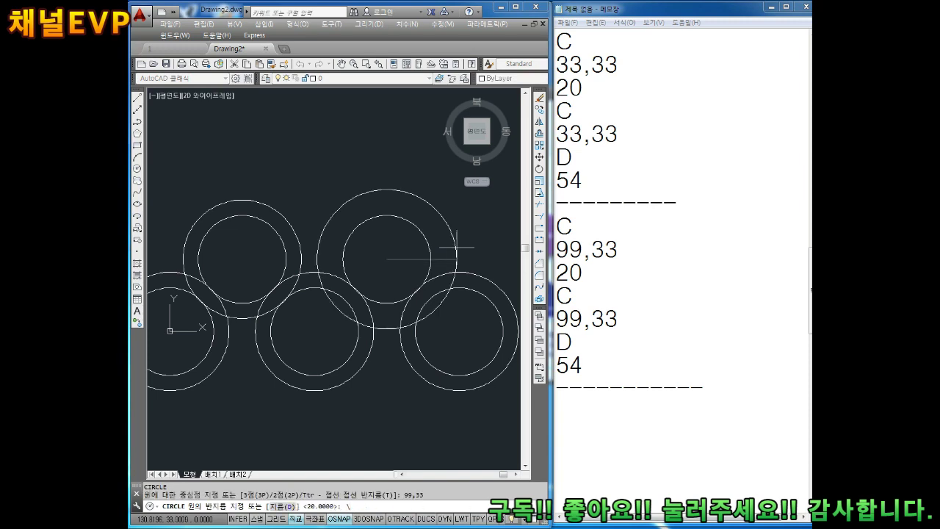
{"action": "type", "text": "D"}
{"action": "key", "text": "Return"}
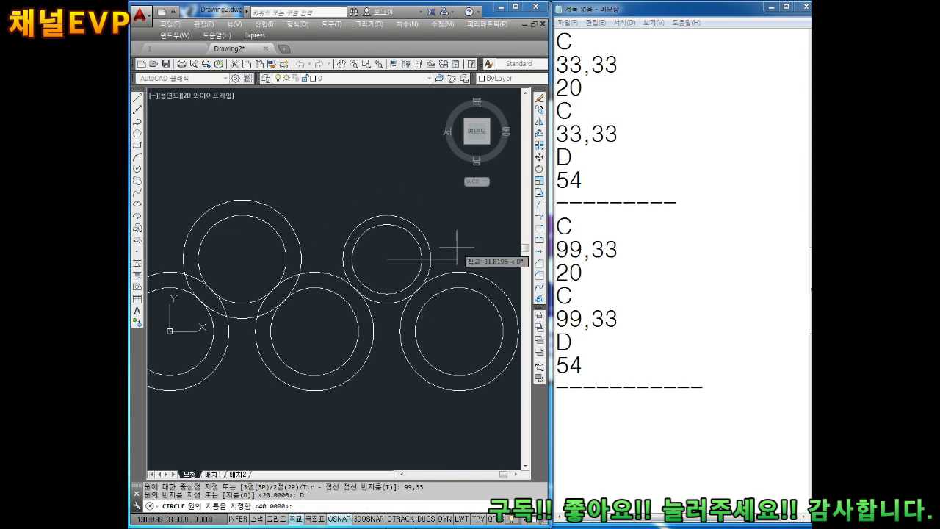
{"action": "type", "text": "4"}
{"action": "key", "text": "Return"}
{"action": "key", "text": "Escape"}
{"action": "key", "text": "Escape"}
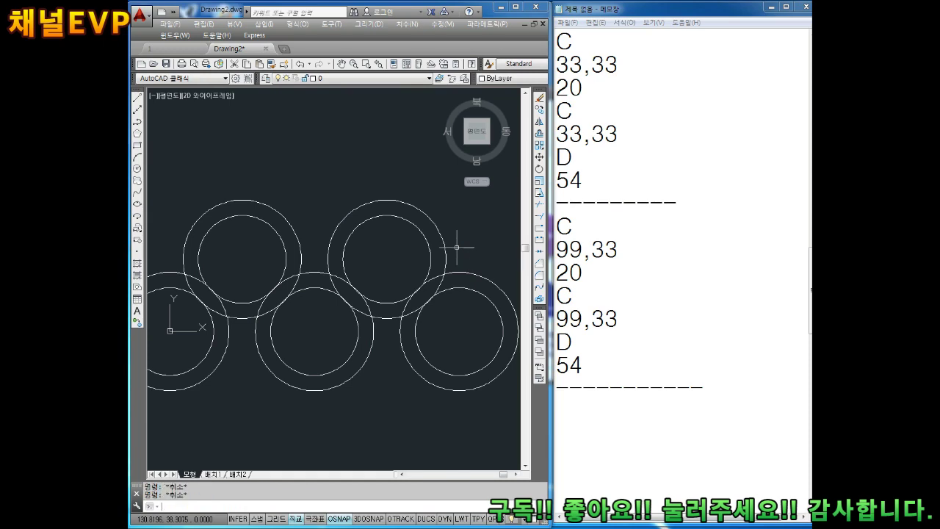
- Zoom and pan so all five ring pairs fit in the view
{"action": "scroll", "coordinate": [268, 248], "scroll_direction": "down", "scroll_amount": 1}
{"action": "middle_click_drag", "start_coordinate": [371, 195], "coordinate": [335, 267]}
{"action": "scroll", "coordinate": [348, 275], "scroll_direction": "up", "scroll_amount": 1}
{"action": "scroll", "coordinate": [335, 267], "scroll_direction": "down", "scroll_amount": 1}
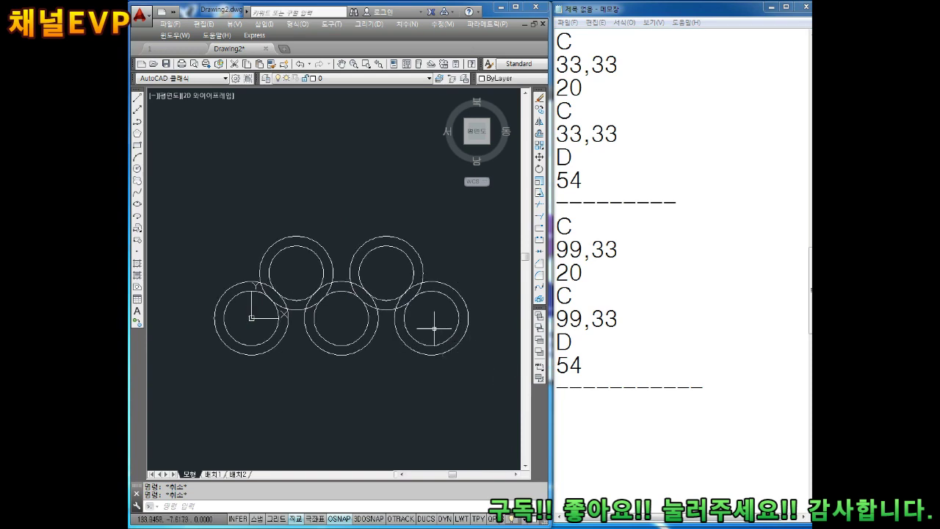
{"action": "scroll", "coordinate": [430, 325], "scroll_direction": "down", "scroll_amount": 1}
{"action": "scroll", "coordinate": [483, 342], "scroll_direction": "up", "scroll_amount": 1}
{"action": "left_click", "coordinate": [634, 436]}
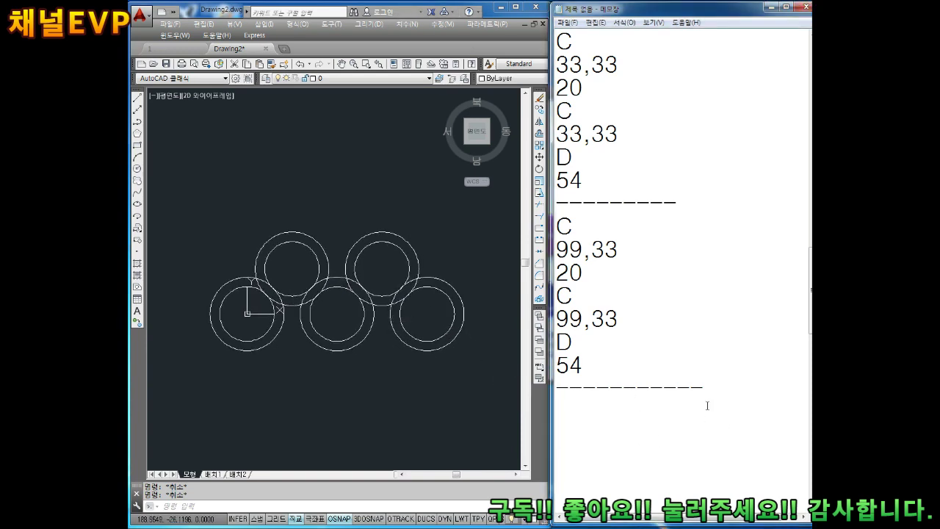
- Add the heading '상대좌표 보조선활용' below the dashed separator
{"action": "key", "text": "Up"}
{"action": "key", "text": "Up"}
{"action": "type", "text": "TK"}
{"action": "key", "text": "BackSpace"}
{"action": "key", "text": "BackSpace"}
{"action": "key", "text": "BackSpace"}
{"action": "key", "text": "Return"}
{"action": "type", "text": "상대조"}
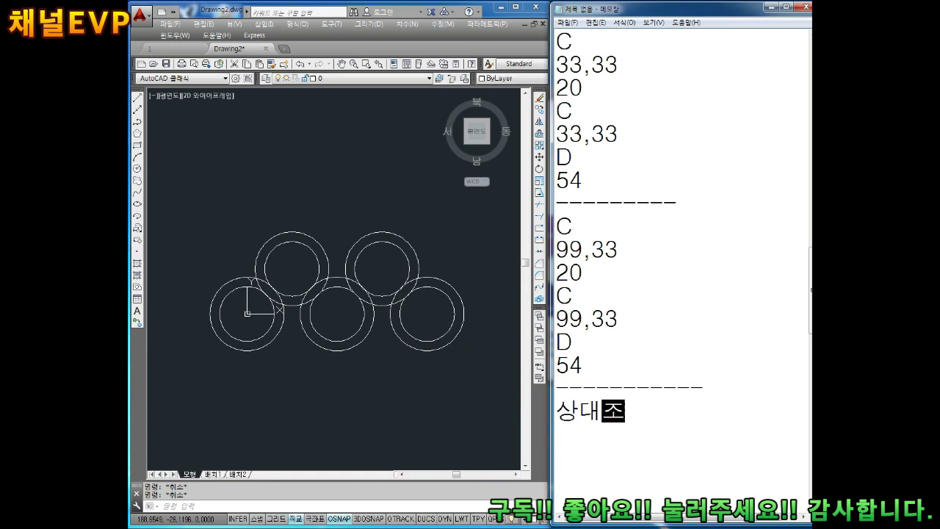
{"action": "type", "text": "좌표 보조"}
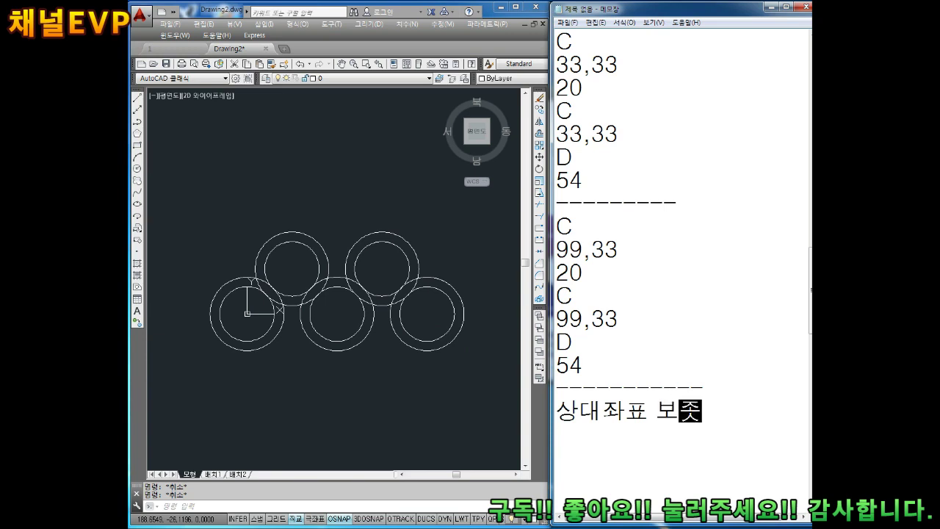
{"action": "type", "text": "서 ㄴ"}
{"action": "key", "text": "BackSpace"}
{"action": "key", "text": "BackSpace"}
{"action": "type", "text": "선"}
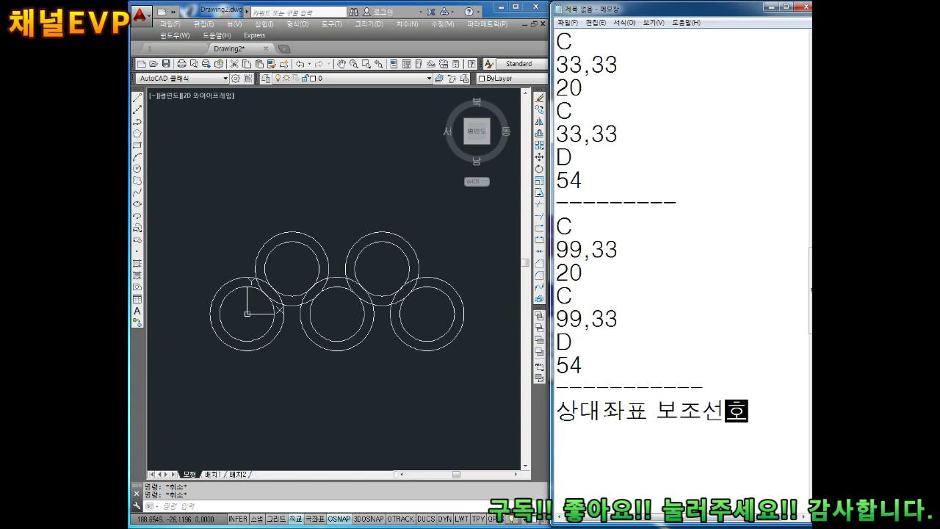
{"action": "type", "text": "활용"}
{"action": "key", "text": "Return"}
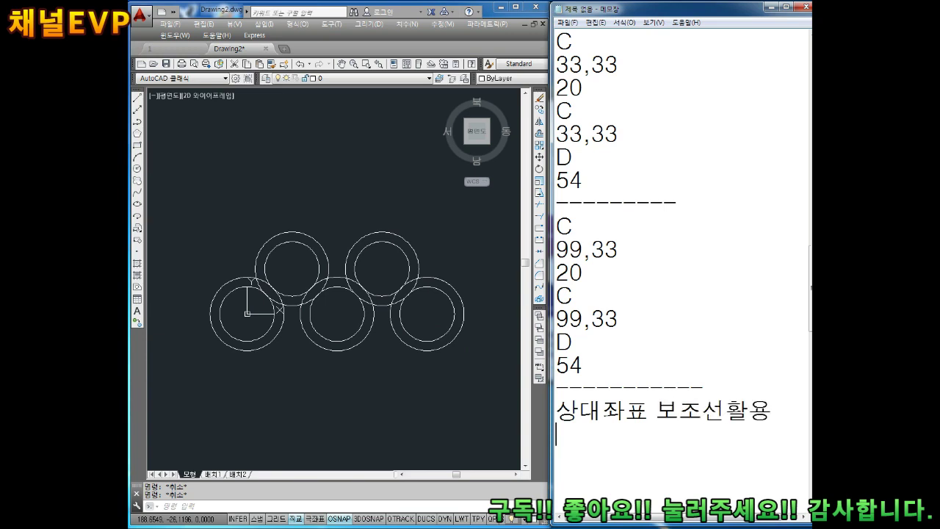
{"action": "key", "text": "Return"}
{"action": "key", "text": "BackSpace"}
- Write the lines 'L 엔터' and '임의점 클릭' under the heading
{"action": "type", "text": "L DP"}
{"action": "key", "text": "BackSpace"}
{"action": "key", "text": "BackSpace"}
{"action": "type", "text": "엔터"}
{"action": "key", "text": "Return"}
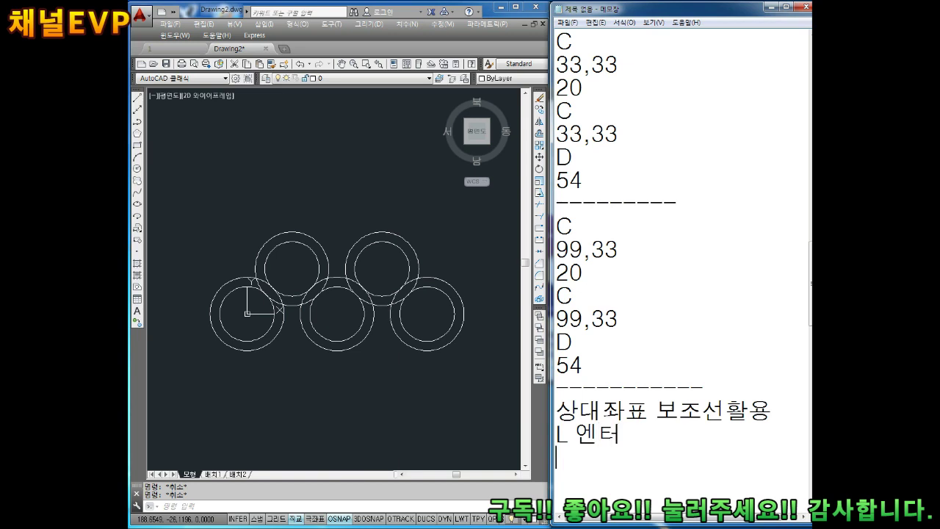
{"action": "type", "text": "이ㅁ의점"}
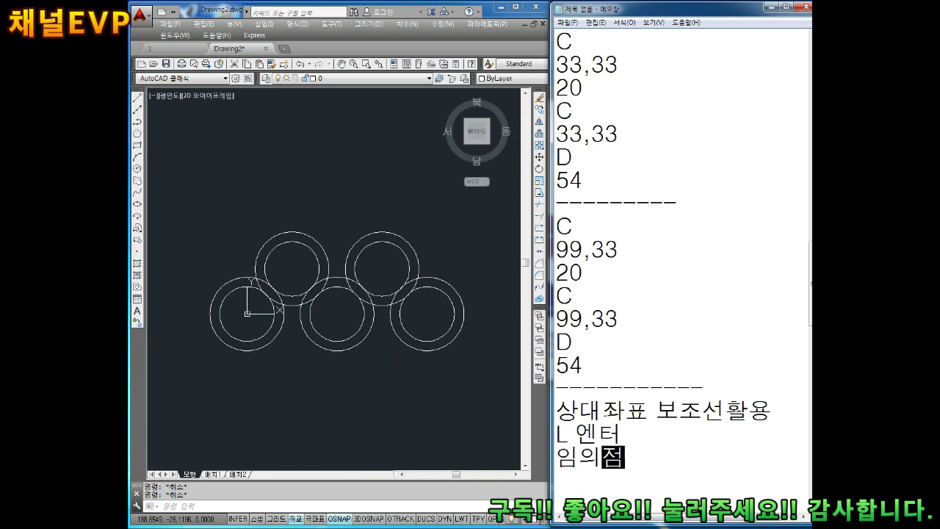
{"action": "type", "text": " 크ㄹ릭"}
{"action": "key", "text": "Return"}
{"action": "key", "text": "Return"}
{"action": "key", "text": "Return"}
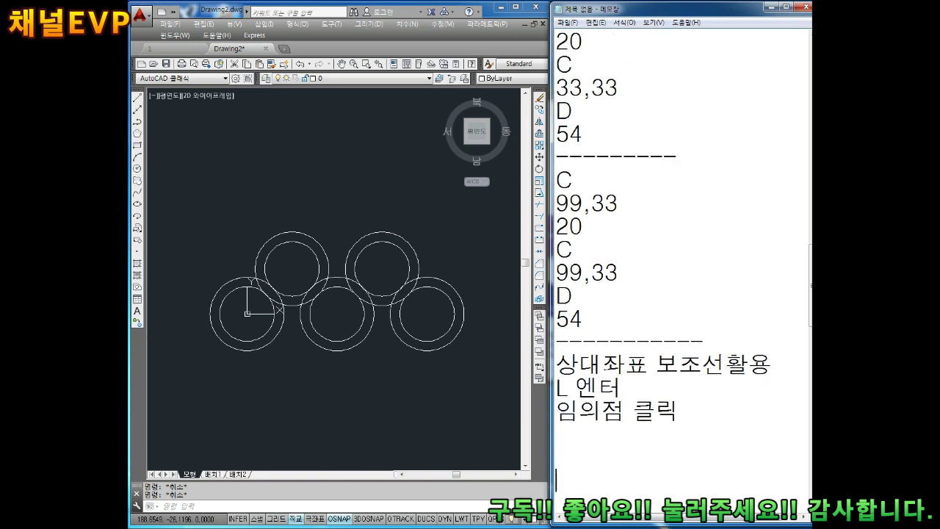
{"action": "key", "text": "BackSpace"}
{"action": "type", "text": "@"}
{"action": "type", "text": "33,"}
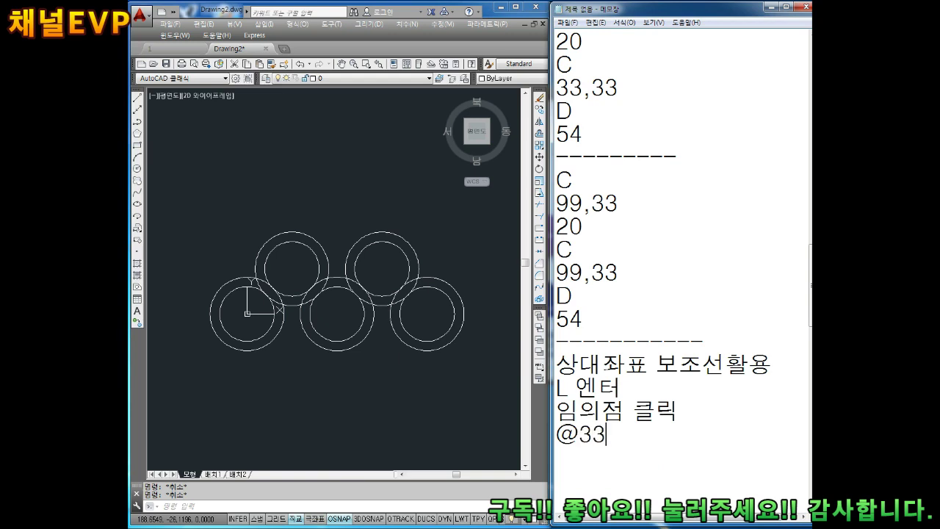
{"action": "type", "text": "33"}
{"action": "key", "text": "Return"}
{"action": "type", "text": "@33"}
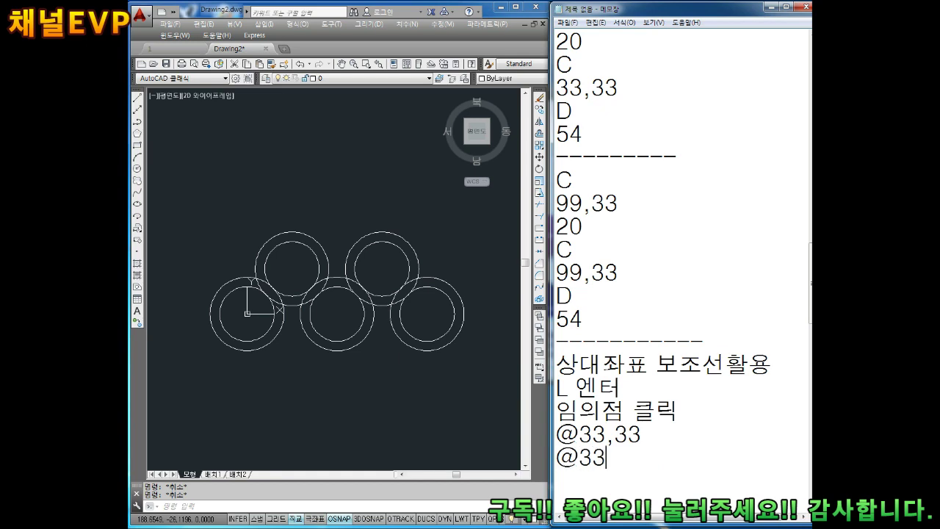
{"action": "type", "text": ",-33"}
{"action": "key", "text": "Return"}
{"action": "type", "text": "@"}
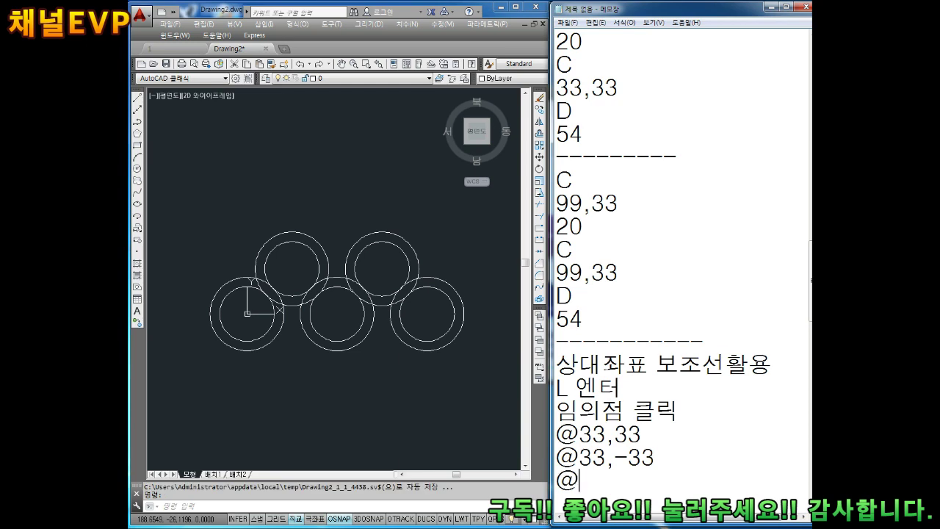
{"action": "type", "text": "33,33"}
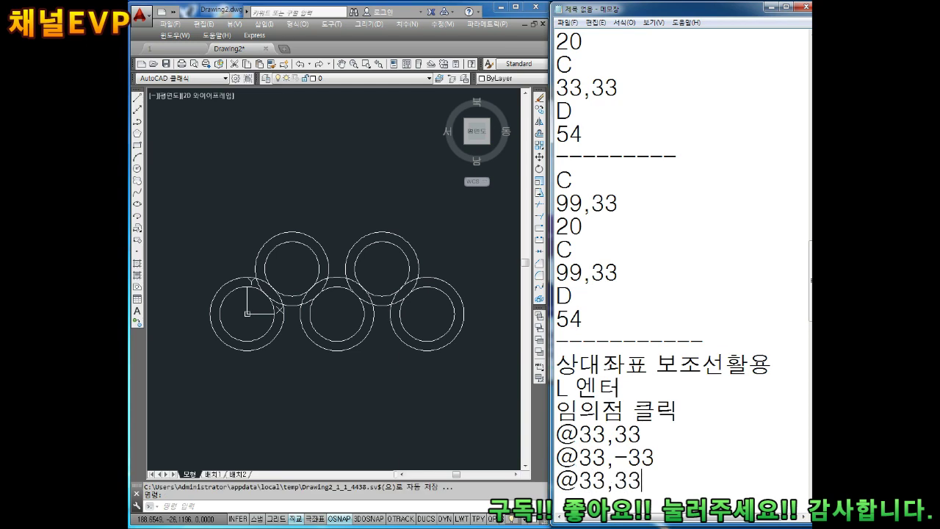
{"action": "key", "text": "Return"}
{"action": "type", "text": "@"}
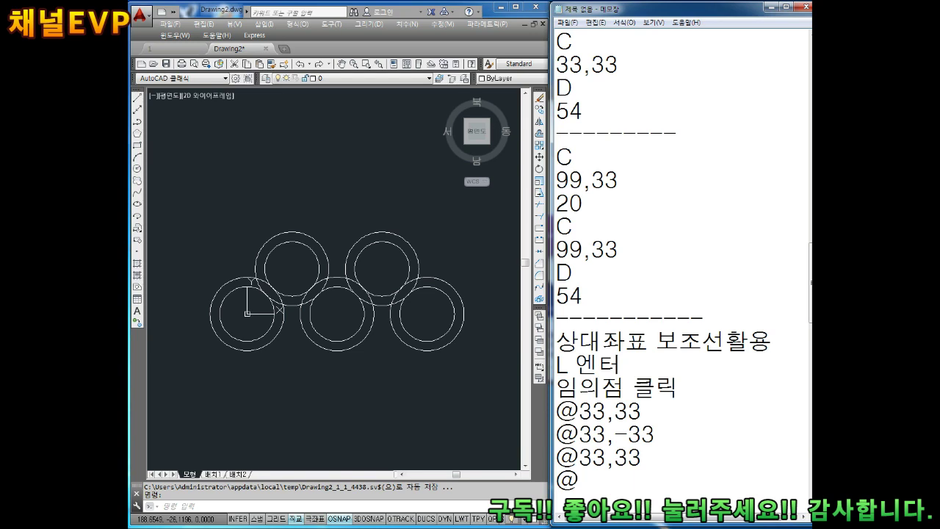
{"action": "type", "text": "33"}
{"action": "type", "text": "<-"}
{"action": "key", "text": "BackSpace"}
{"action": "key", "text": "BackSpace"}
{"action": "type", "text": ",-"}
{"action": "type", "text": "33"}
{"action": "key", "text": "Return"}
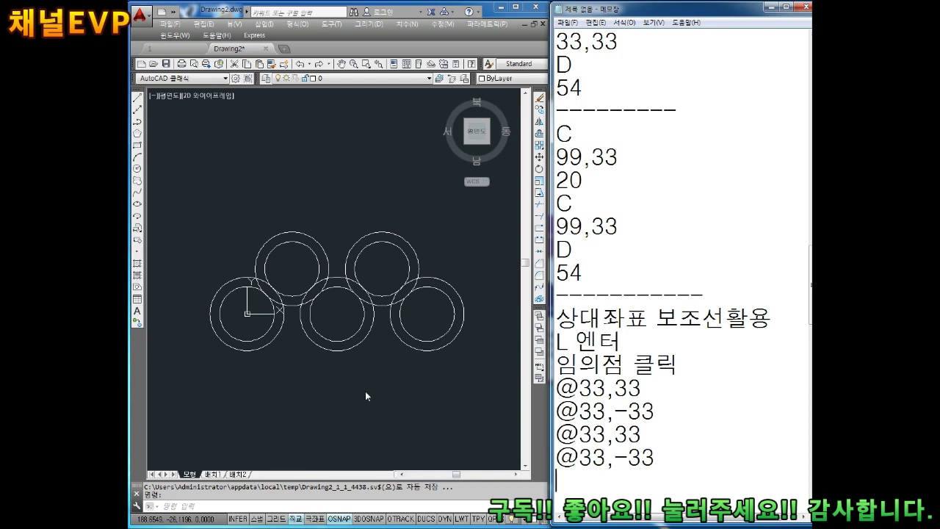
- Pan the drawing to make room above the rings
{"action": "left_click", "coordinate": [370, 312]}
{"action": "key", "text": "Escape"}
{"action": "key", "text": "Escape"}
{"action": "middle_click_drag", "start_coordinate": [374, 245], "coordinate": [322, 284]}
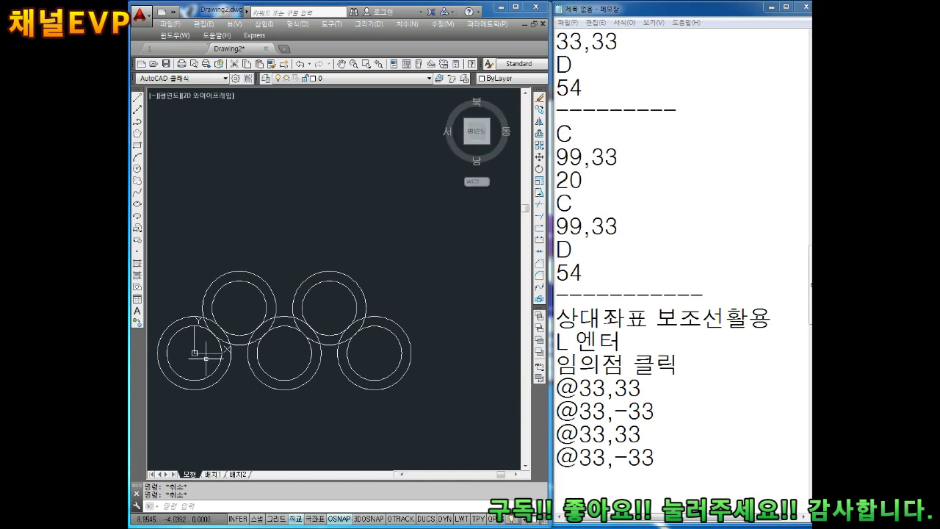
{"action": "middle_click_drag", "start_coordinate": [276, 258], "coordinate": [357, 274]}
- Draw a first zigzag attempt above the rings, then undo the faulty result
{"action": "type", "text": "L"}
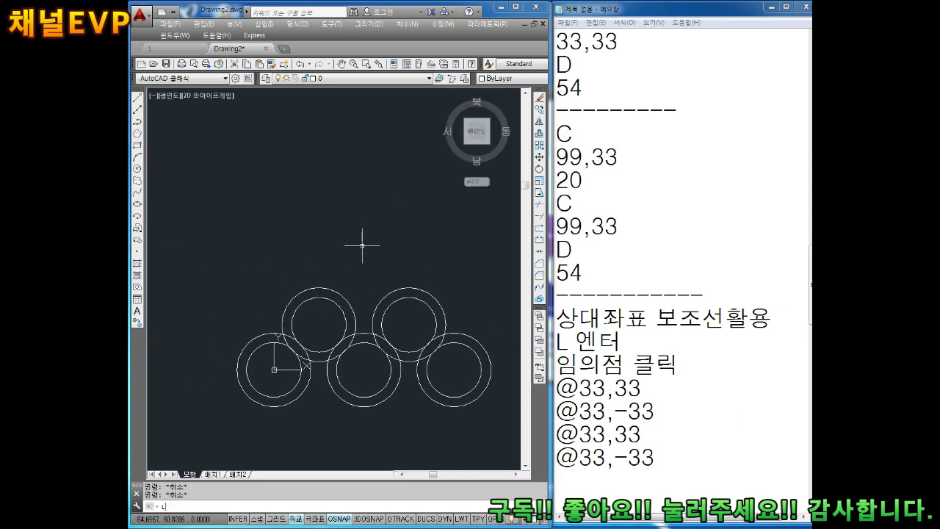
{"action": "key", "text": "Return"}
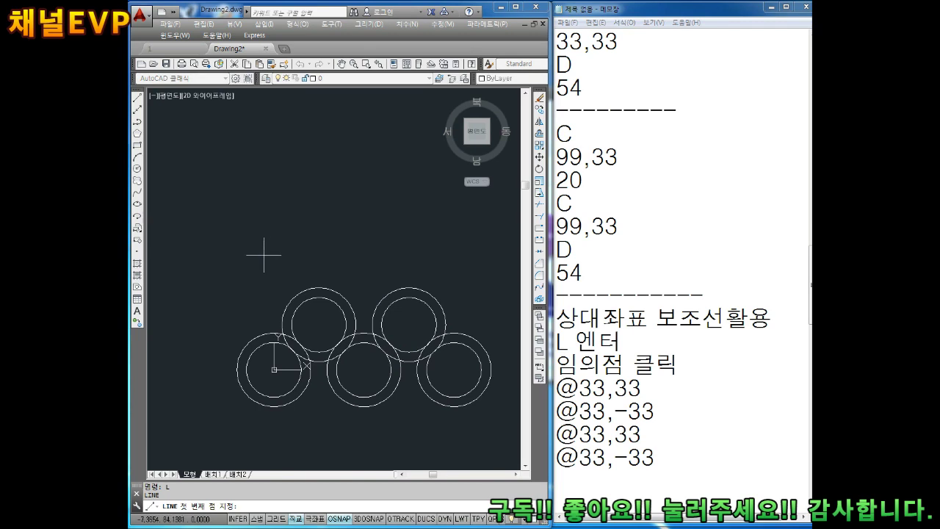
{"action": "left_click", "coordinate": [270, 259]}
{"action": "key", "text": "F8"}
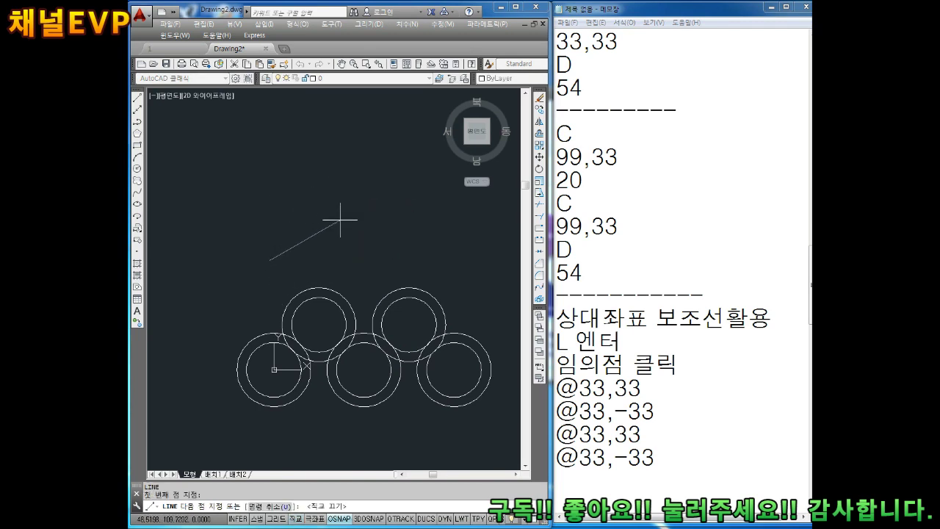
{"action": "key", "text": "shift"}
{"action": "type", "text": "@33"}
{"action": "key", "text": "Return"}
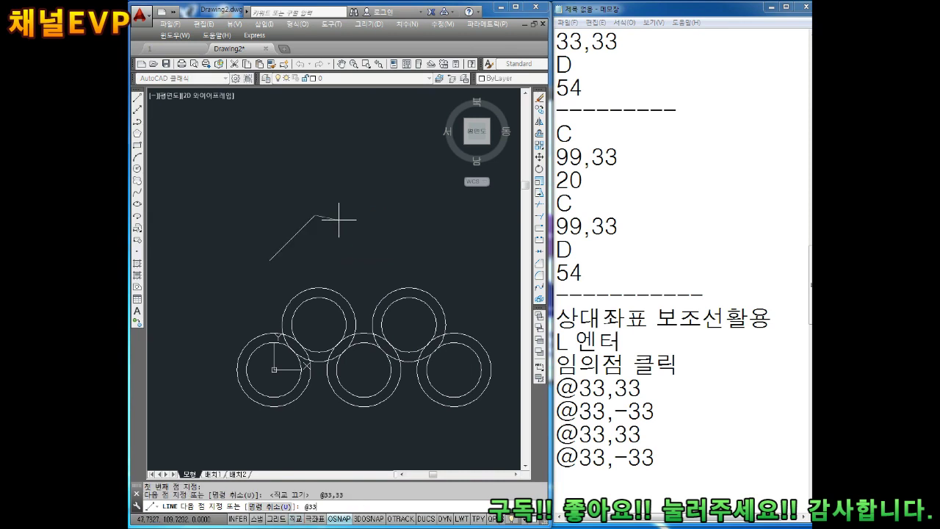
{"action": "key", "text": "Return"}
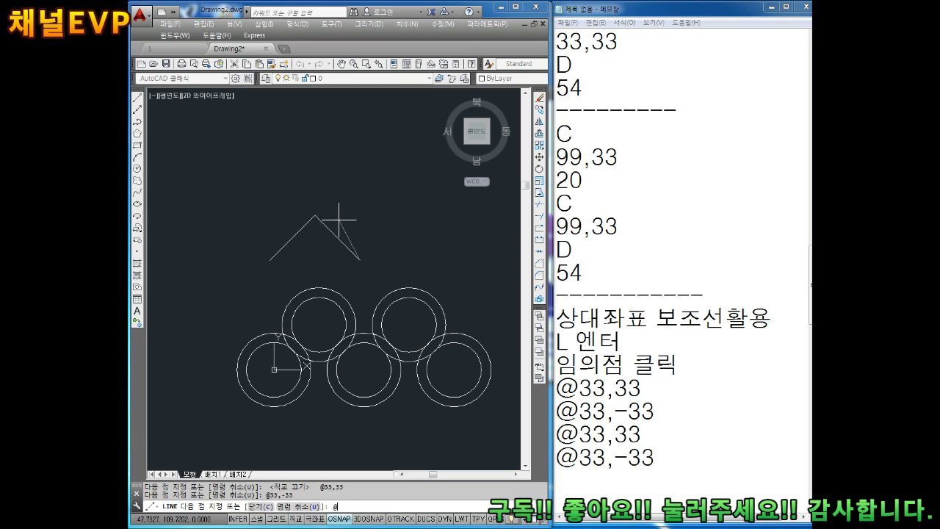
{"action": "type", "text": ",3"}
{"action": "key", "text": "Return"}
{"action": "type", "text": "3"}
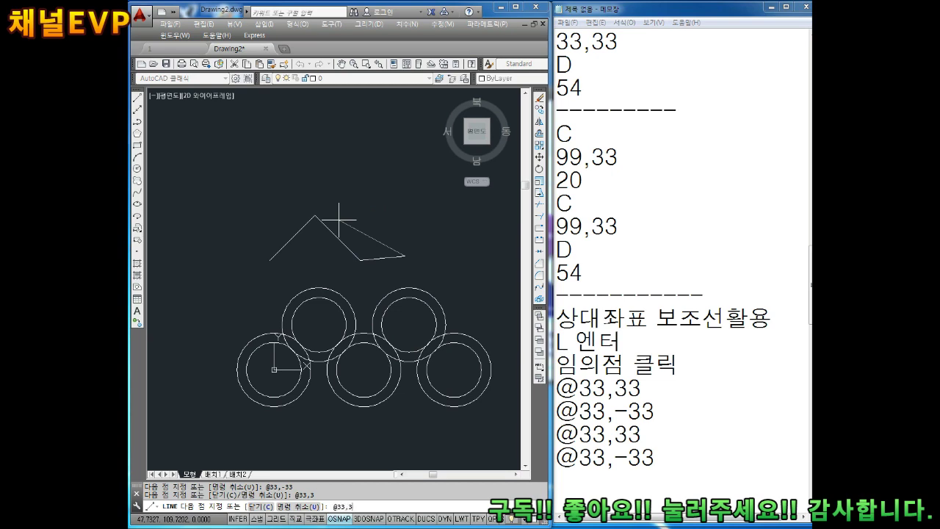
{"action": "type", "text": "3"}
{"action": "key", "text": "Return"}
{"action": "key", "text": "ctrl+z"}
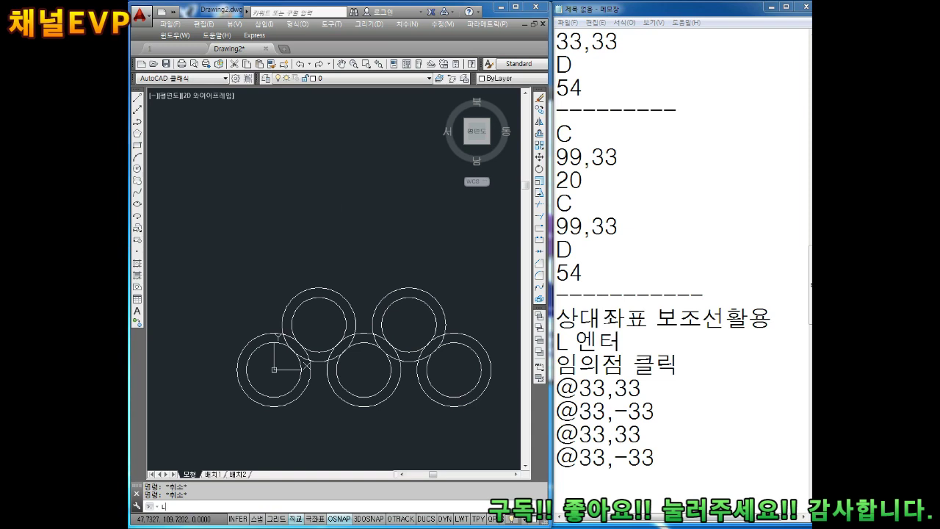
{"action": "type", "text": "L"}
{"action": "key", "text": "Return"}
{"action": "left_click", "coordinate": [268, 209]}
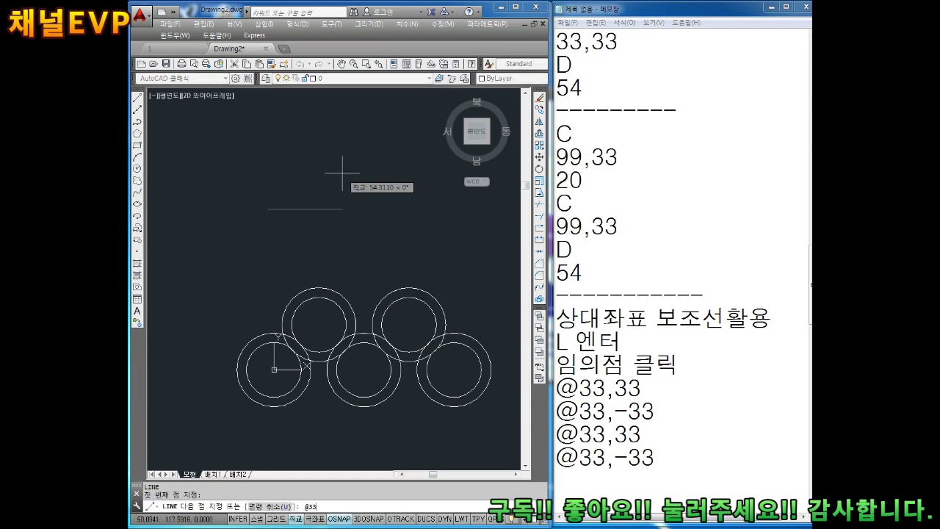
{"action": "key", "text": "Return"}
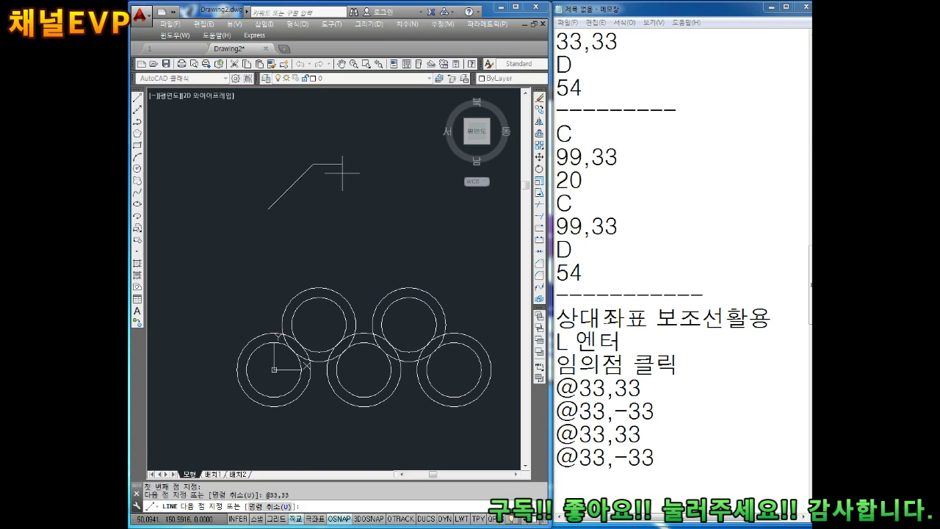
{"action": "type", "text": "@33,"}
{"action": "key", "text": "Return"}
{"action": "type", "text": "@"}
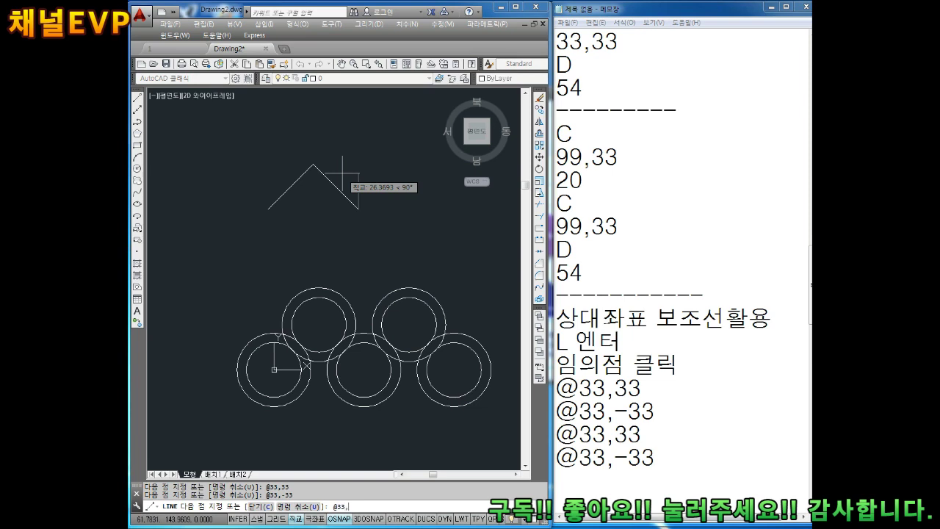
{"action": "key", "text": "Return"}
{"action": "type", "text": "@"}
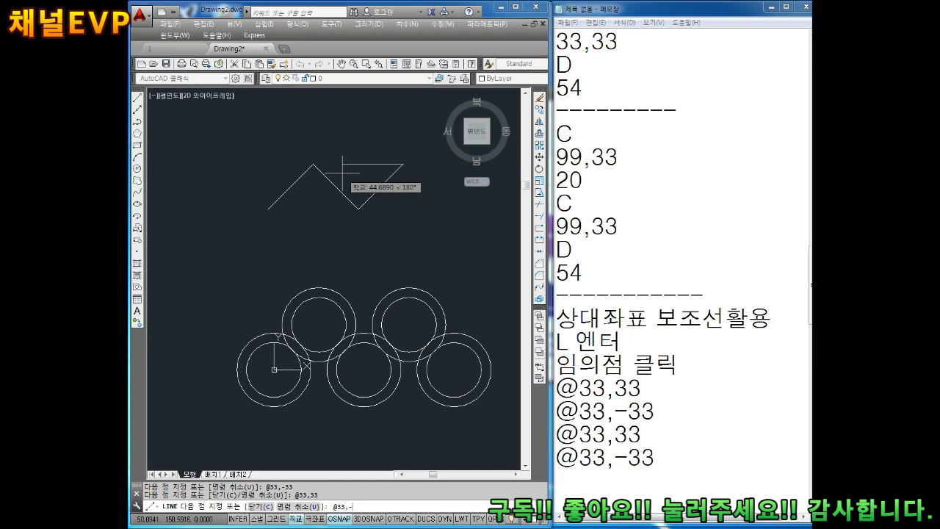
{"action": "key", "text": "Return"}
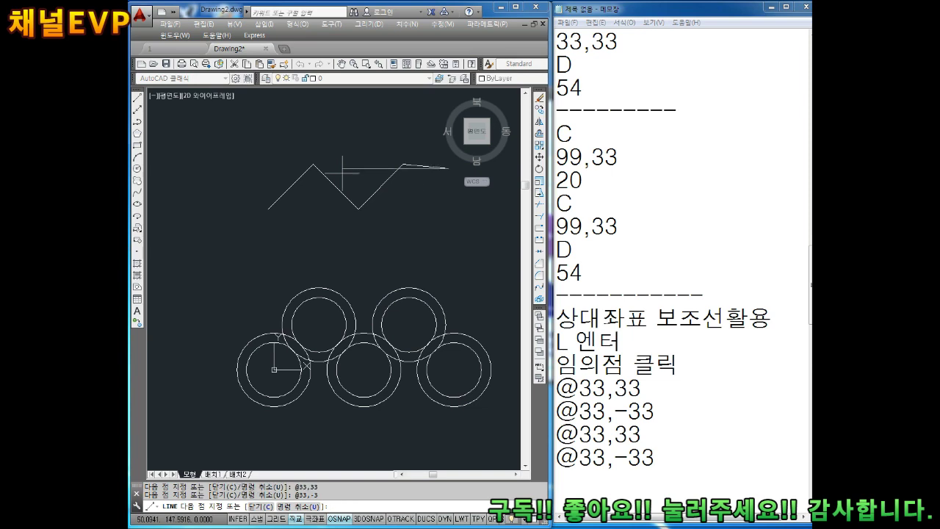
{"action": "key", "text": "Escape"}
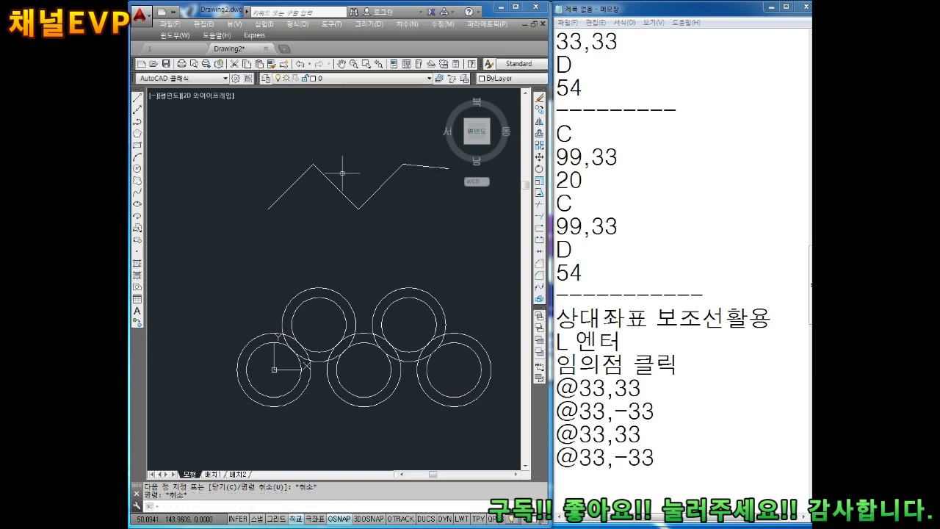
- Erase the stray nearly flat segment at the zigzag's end
{"action": "left_click", "coordinate": [413, 166]}
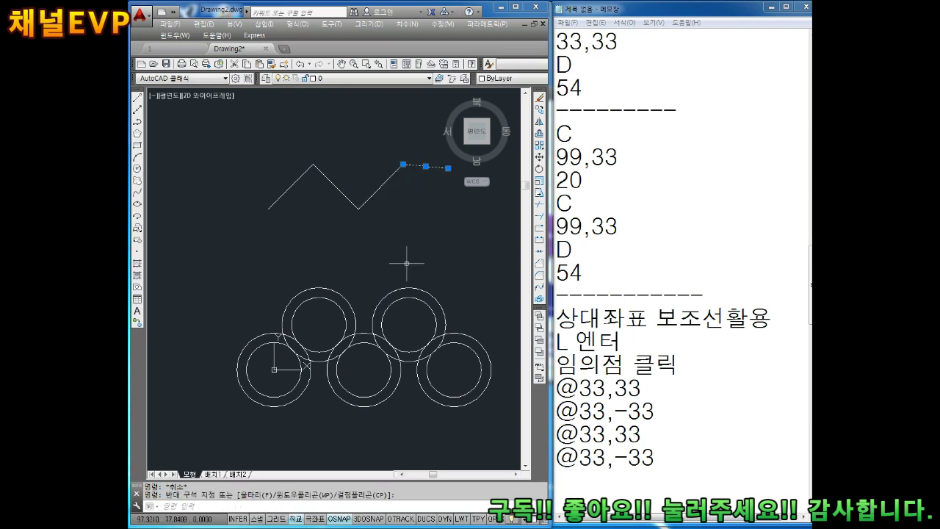
{"action": "key", "text": "Escape"}
{"action": "scroll", "coordinate": [397, 183], "scroll_direction": "up", "scroll_amount": 3}
{"action": "type", "text": "l"}
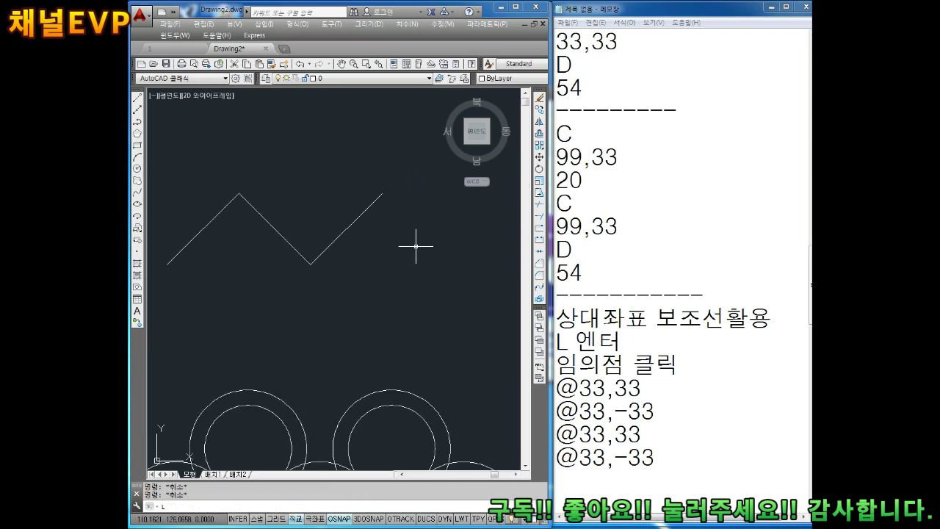
{"action": "key", "text": "Return"}
{"action": "left_click", "coordinate": [382, 193]}
{"action": "type", "text": "@33,-33"}
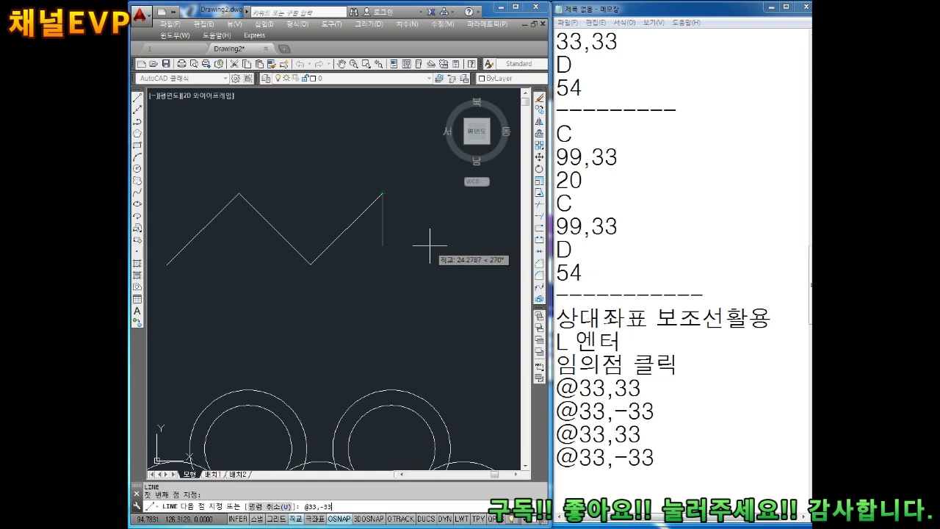
{"action": "key", "text": "Return"}
{"action": "key", "text": "Escape"}
{"action": "scroll", "coordinate": [379, 288], "scroll_direction": "down", "scroll_amount": 3}
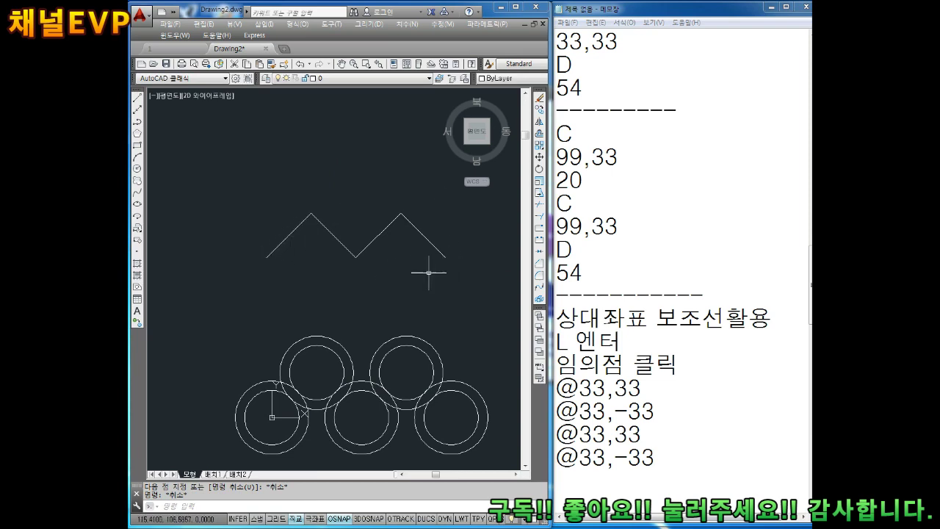
{"action": "scroll", "coordinate": [397, 266], "scroll_direction": "down", "scroll_amount": 2}
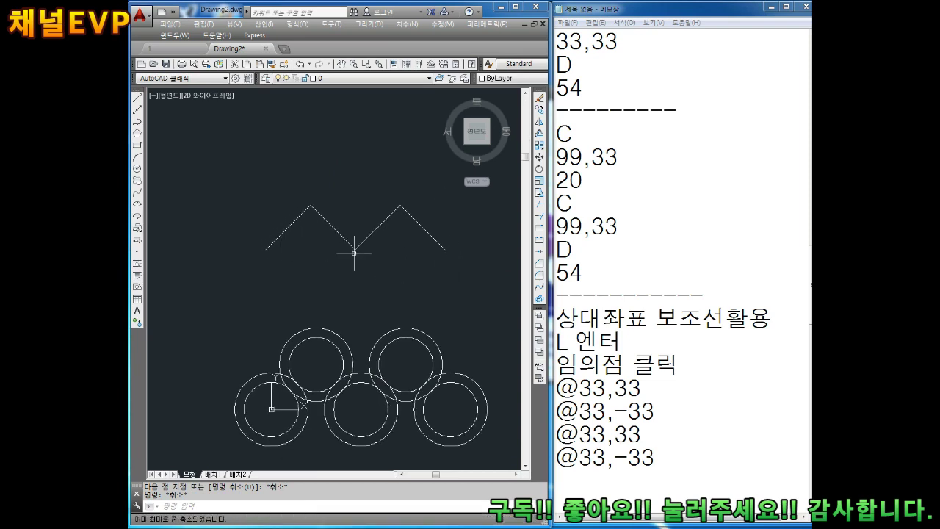
{"action": "scroll", "coordinate": [354, 253], "scroll_direction": "up", "scroll_amount": 2}
{"action": "type", "text": "c"}
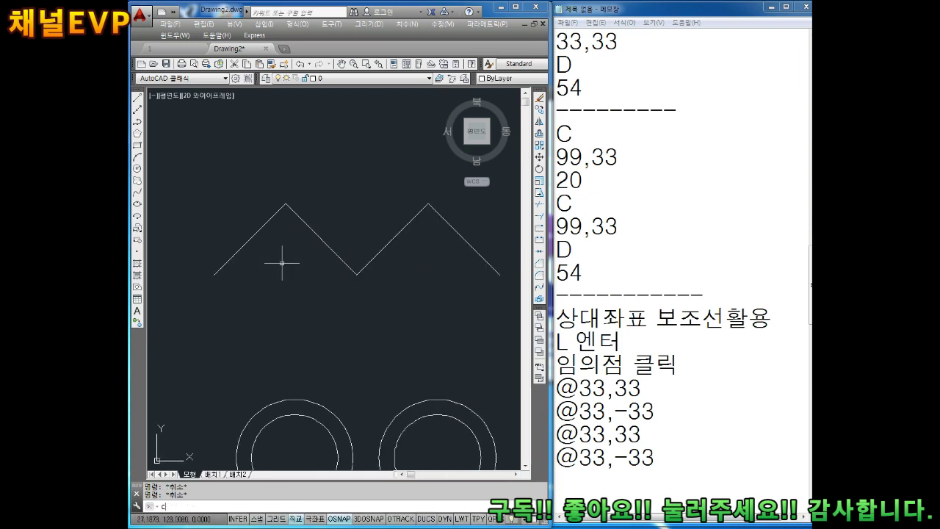
- Draw radius-20 circles centred on the zigzag's left end and first peak
{"action": "key", "text": "Return"}
{"action": "key", "text": "Escape"}
{"action": "key", "text": "Escape"}
{"action": "type", "text": "c"}
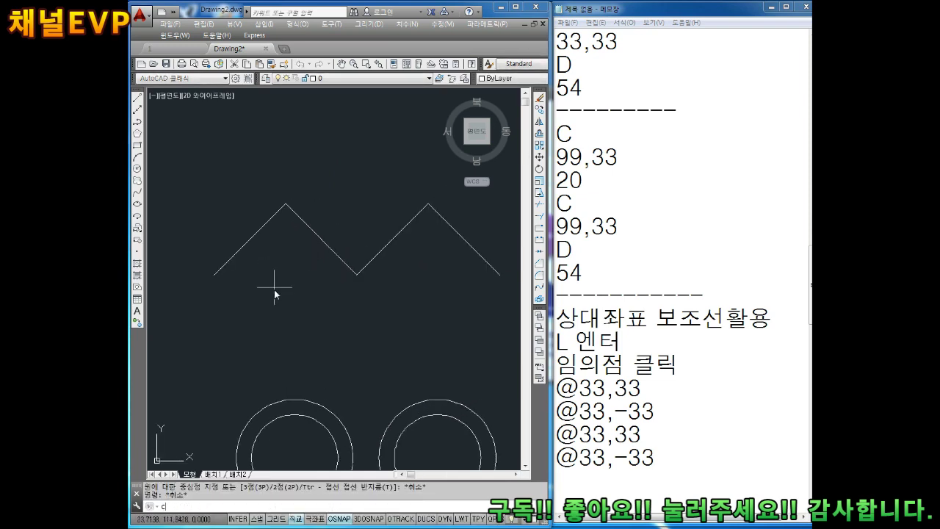
{"action": "key", "text": "Return"}
{"action": "left_click", "coordinate": [213, 274]}
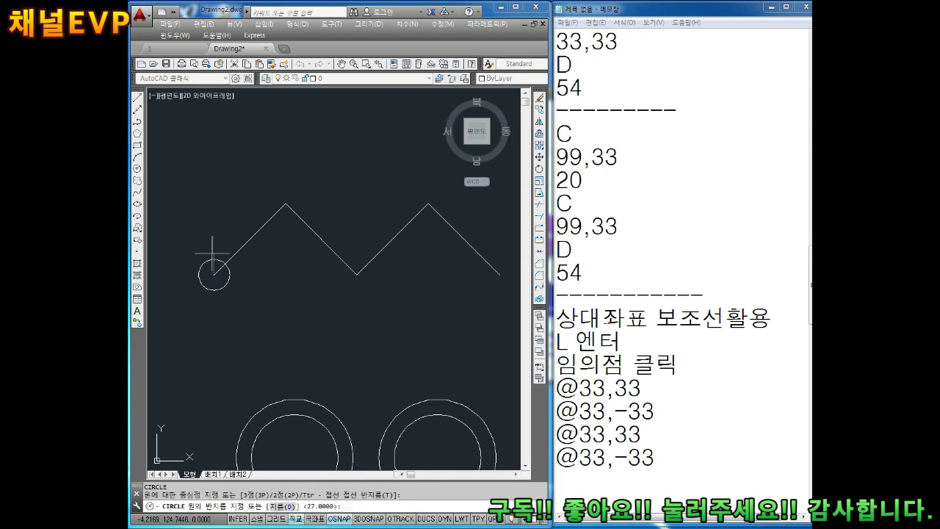
{"action": "type", "text": "20"}
{"action": "key", "text": "Return"}
{"action": "key", "text": "Return"}
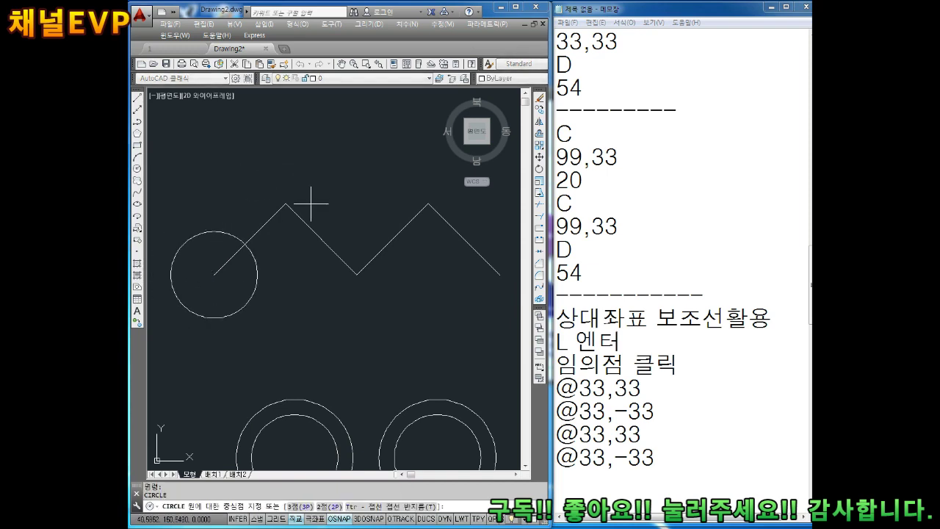
{"action": "left_click", "coordinate": [286, 203]}
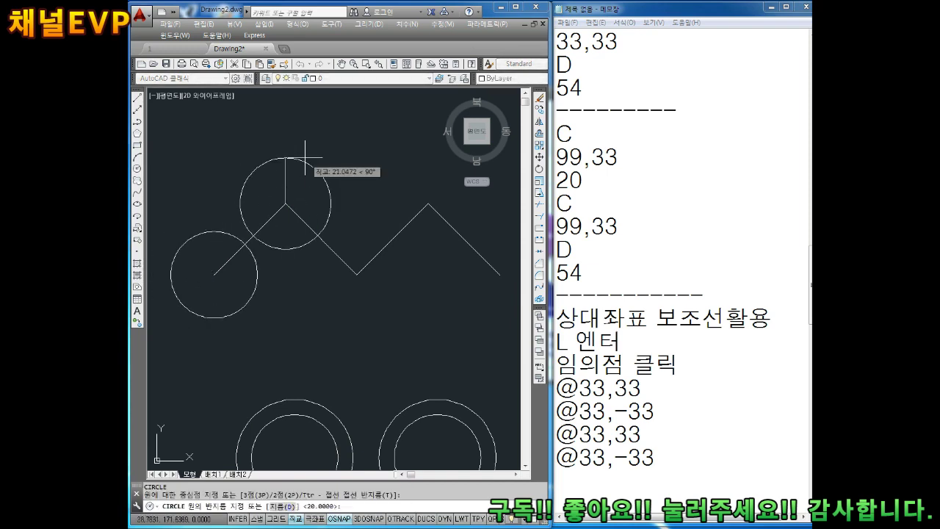
{"action": "key", "text": "Return"}
{"action": "key", "text": "Return"}
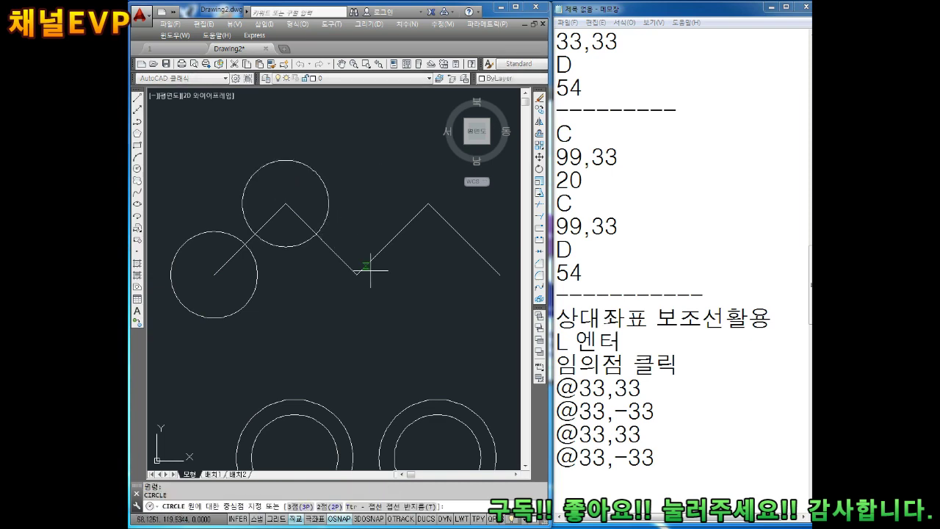
- Add radius-20 circles at the zigzag's valley, second peak and right end
{"action": "left_click", "coordinate": [356, 274]}
{"action": "type", "text": "2"}
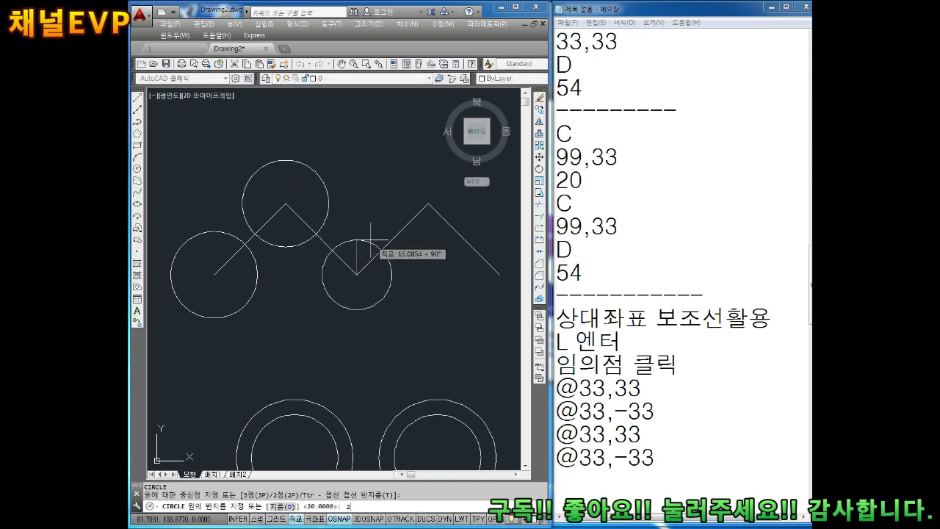
{"action": "type", "text": "0"}
{"action": "key", "text": "Return"}
{"action": "key", "text": "Return"}
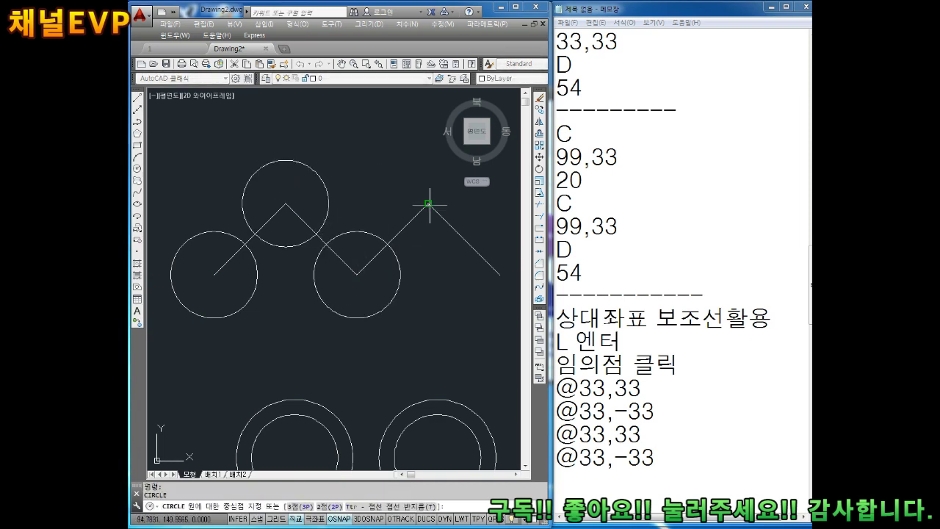
{"action": "left_click", "coordinate": [428, 203]}
{"action": "type", "text": "0"}
{"action": "key", "text": "Return"}
{"action": "key", "text": "Return"}
{"action": "scroll", "coordinate": [419, 289], "scroll_direction": "down", "scroll_amount": 1}
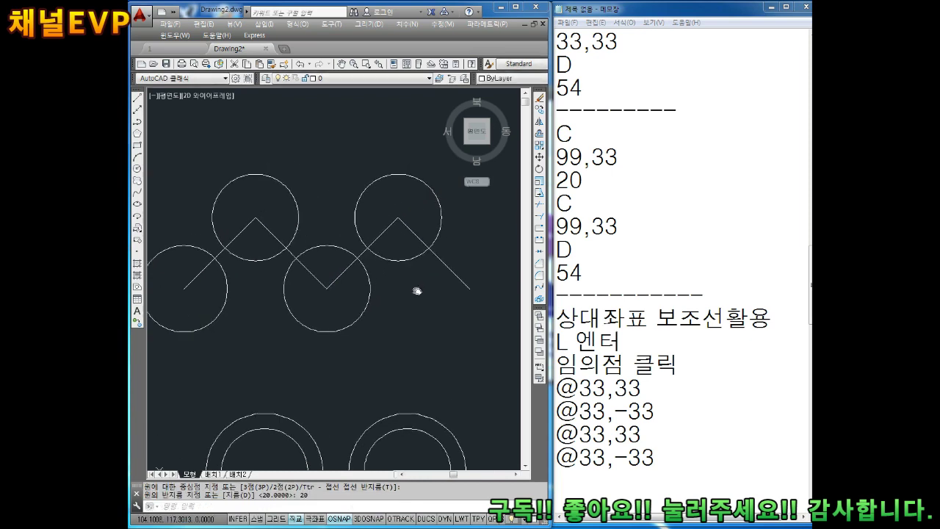
{"action": "scroll", "coordinate": [440, 294], "scroll_direction": "down", "scroll_amount": 1}
{"action": "left_click", "coordinate": [450, 289]}
{"action": "type", "text": "20"}
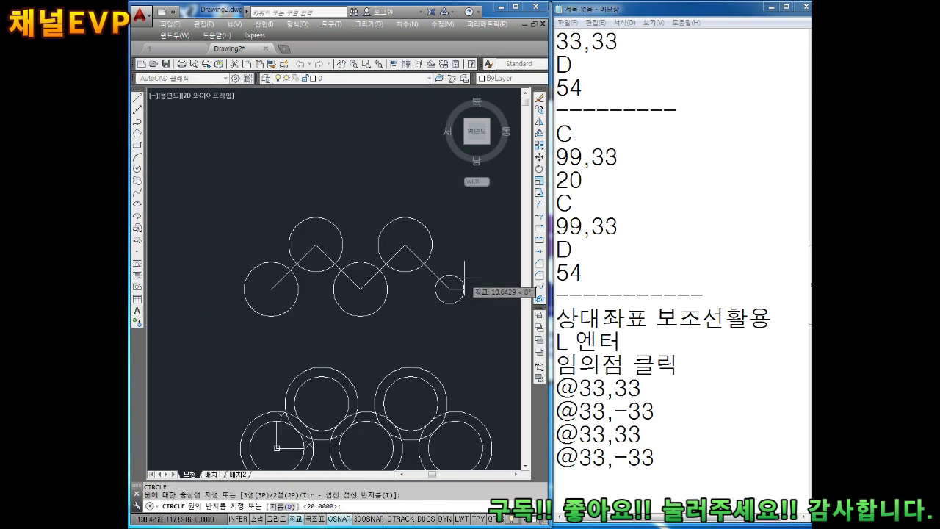
{"action": "key", "text": "Return"}
{"action": "key", "text": "Escape"}
{"action": "key", "text": "Escape"}
{"action": "scroll", "coordinate": [399, 272], "scroll_direction": "up", "scroll_amount": 4}
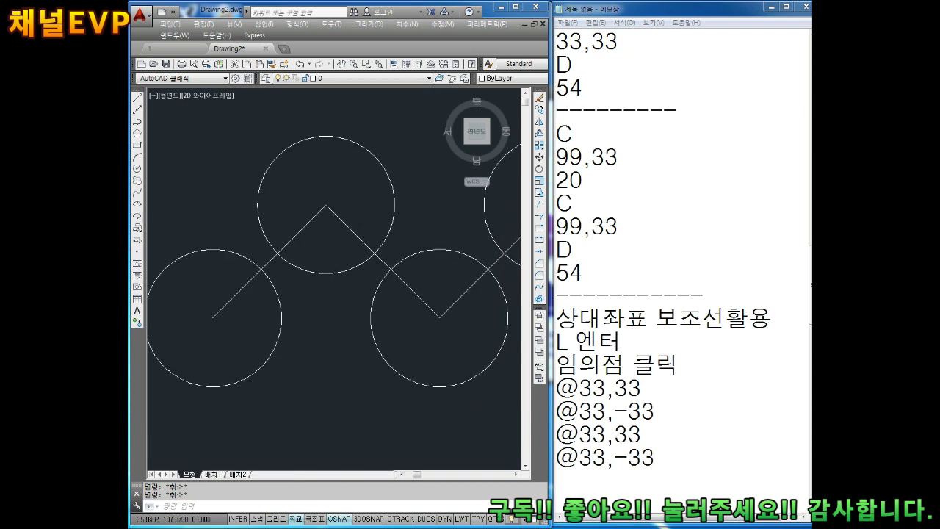
{"action": "scroll", "coordinate": [331, 275], "scroll_direction": "down", "scroll_amount": 3}
- Draw diameter-54 circles concentric with the left-end and first-peak circles
{"action": "type", "text": "c"}
{"action": "key", "text": "Return"}
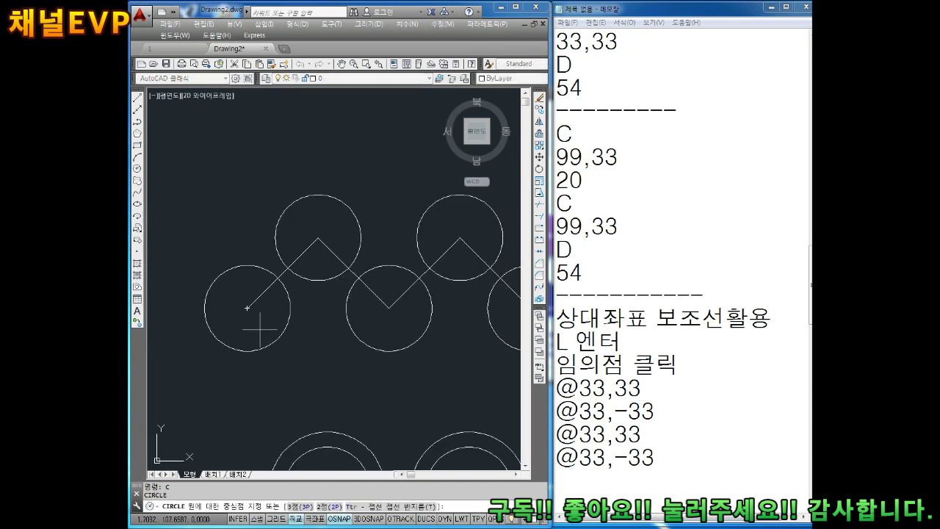
{"action": "left_click", "coordinate": [248, 308]}
{"action": "type", "text": "D"}
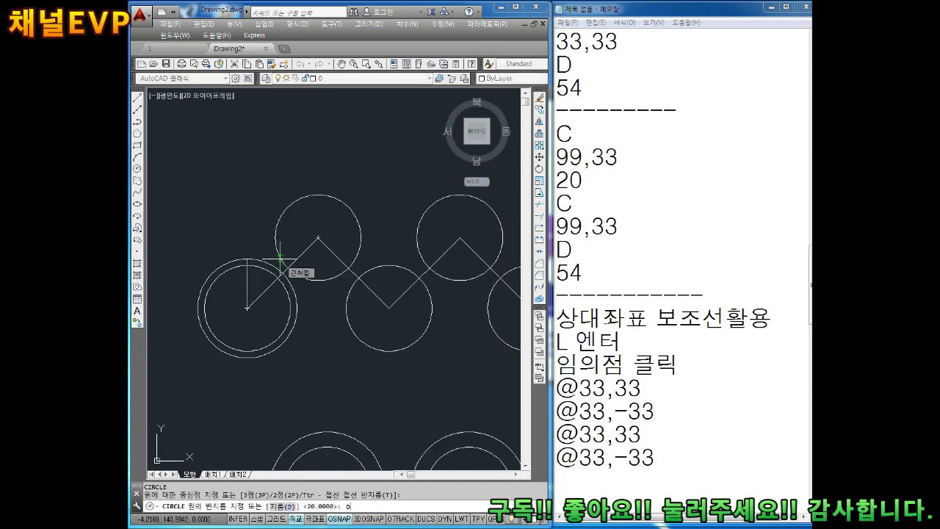
{"action": "key", "text": "Return"}
{"action": "type", "text": "54"}
{"action": "key", "text": "Return"}
{"action": "key", "text": "Return"}
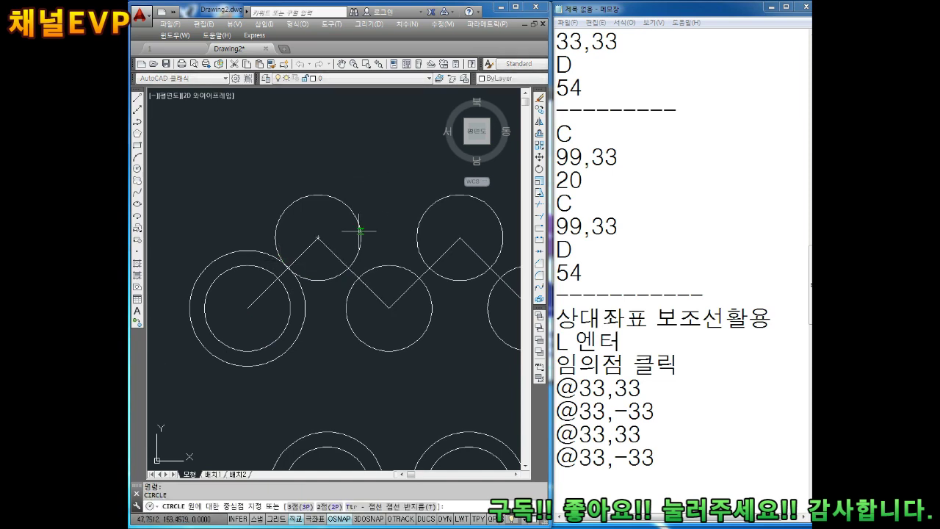
{"action": "left_click", "coordinate": [318, 237]}
{"action": "type", "text": "D"}
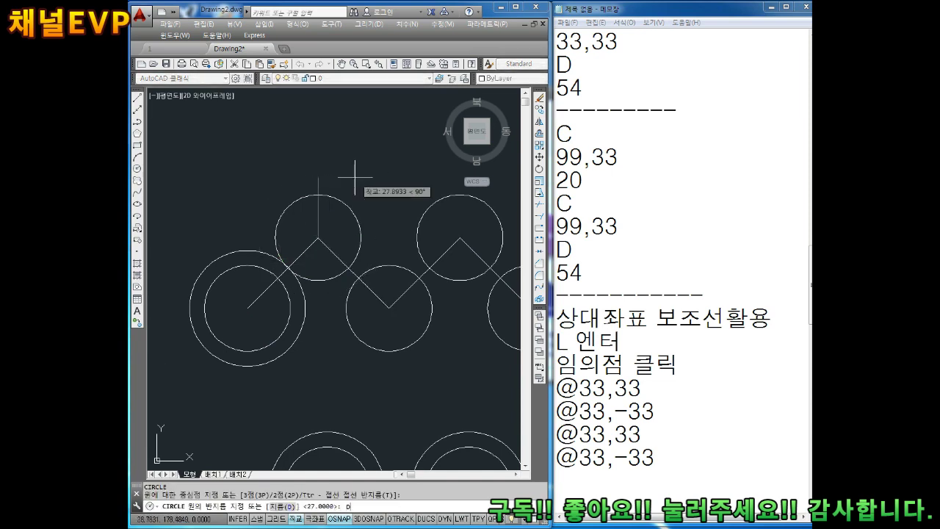
{"action": "key", "text": "Return"}
{"action": "type", "text": "54"}
{"action": "key", "text": "Return"}
- Add diameter-54 rings around the valley and second-peak circles
{"action": "key", "text": "Return"}
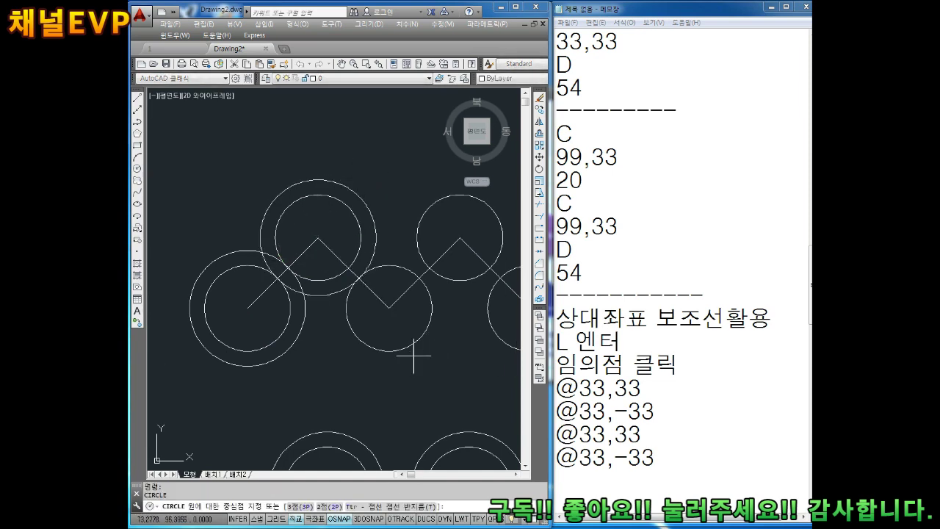
{"action": "left_click", "coordinate": [388, 307]}
{"action": "type", "text": "D"}
{"action": "key", "text": "Return"}
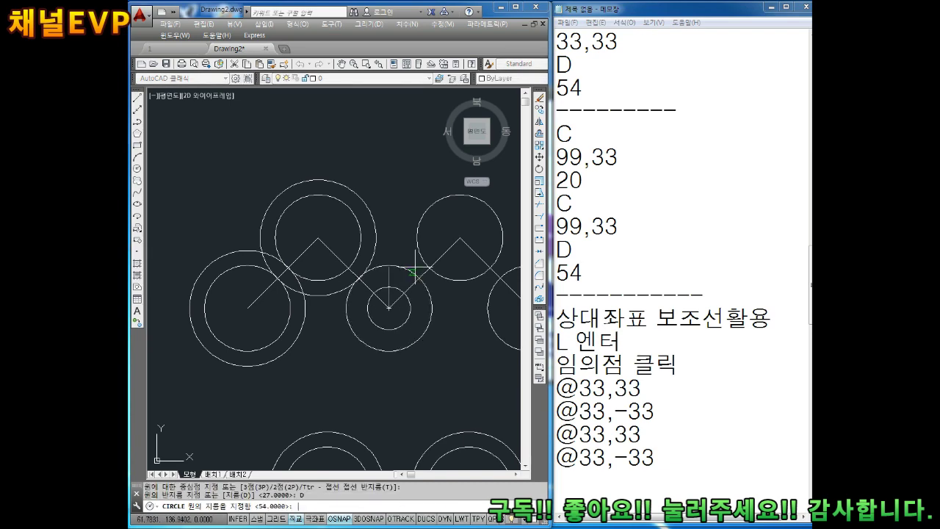
{"action": "type", "text": "4"}
{"action": "key", "text": "Return"}
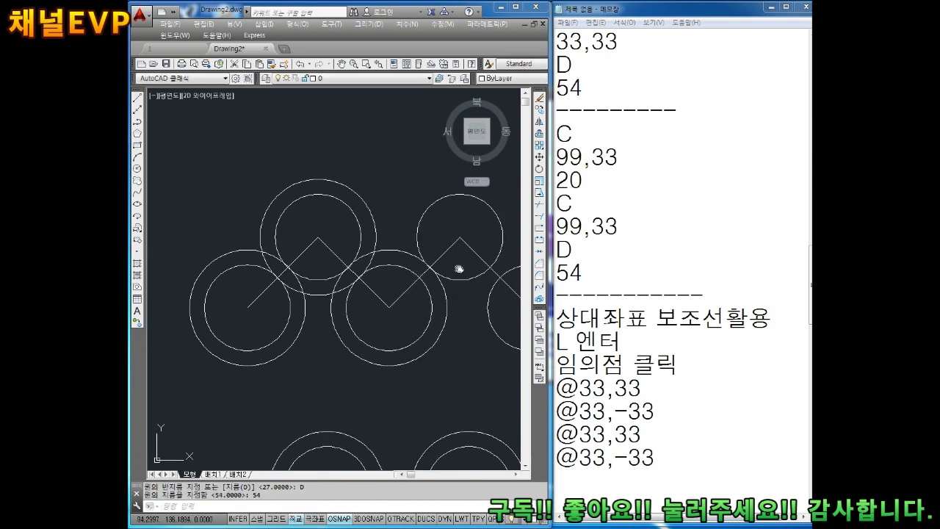
{"action": "middle_click_drag", "start_coordinate": [455, 269], "coordinate": [378, 316]}
{"action": "middle_click_drag", "start_coordinate": [429, 259], "coordinate": [402, 270]}
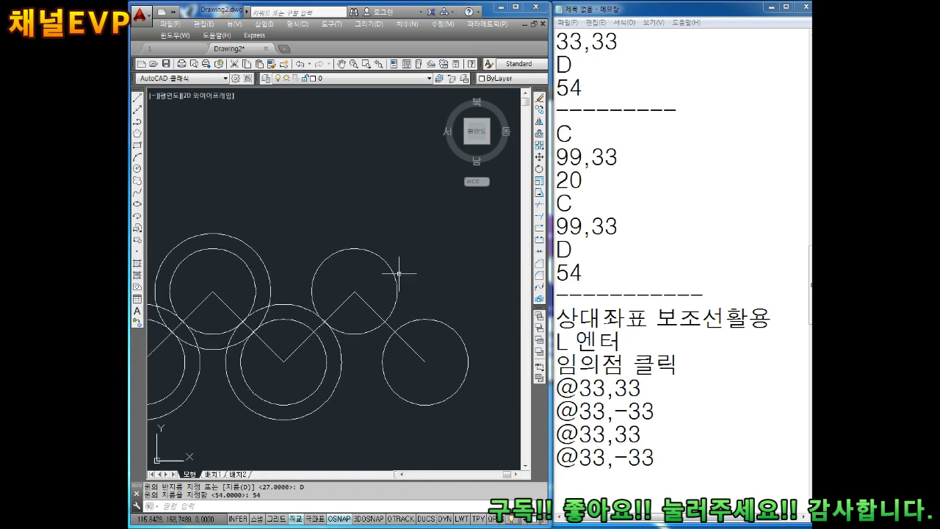
{"action": "key", "text": "Return"}
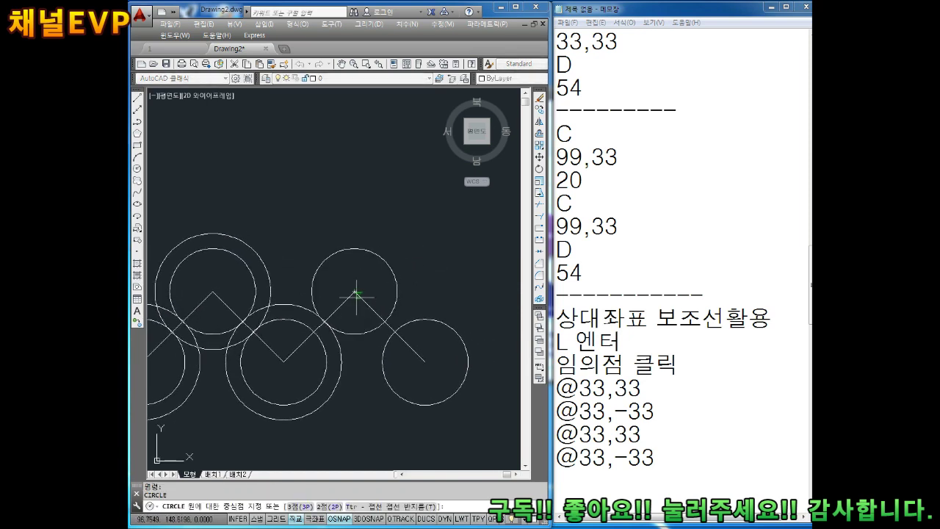
{"action": "left_click", "coordinate": [356, 291]}
{"action": "key", "text": "Return"}
{"action": "type", "text": "54"}
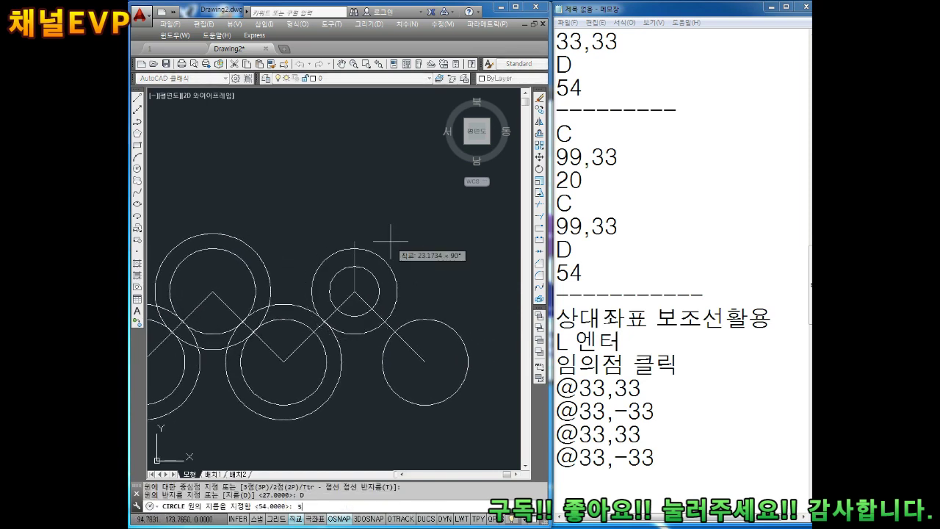
{"action": "key", "text": "Return"}
{"action": "key", "text": "Return"}
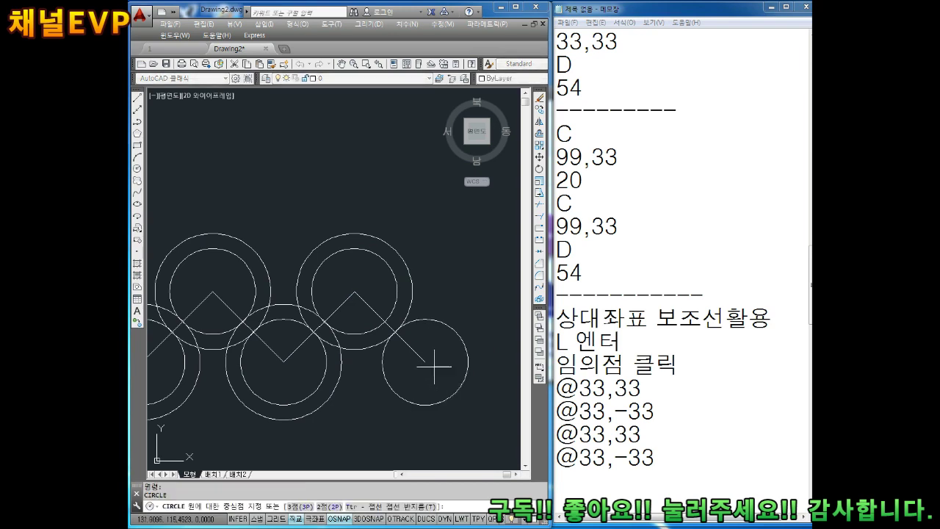
- Add the diameter-54 ring around the right-end circle
{"action": "left_click", "coordinate": [425, 361]}
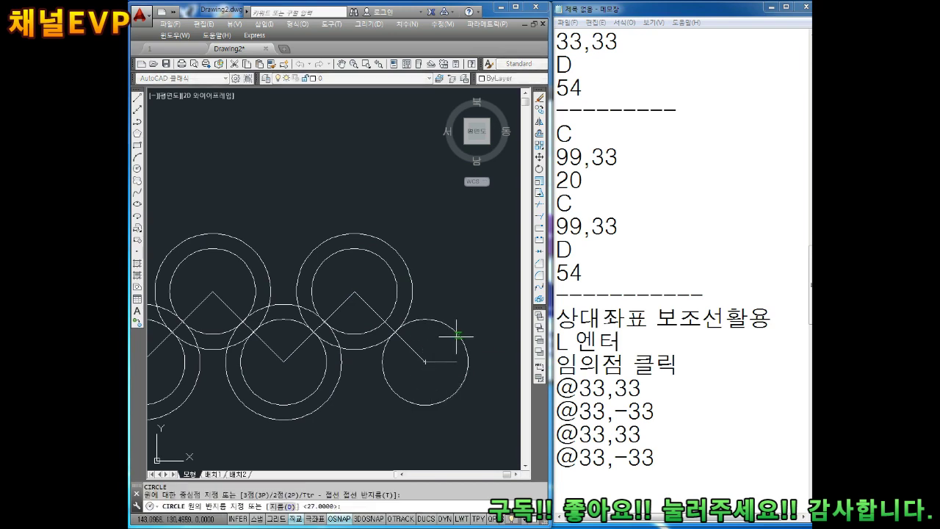
{"action": "type", "text": "D"}
{"action": "key", "text": "Return"}
{"action": "type", "text": "54"}
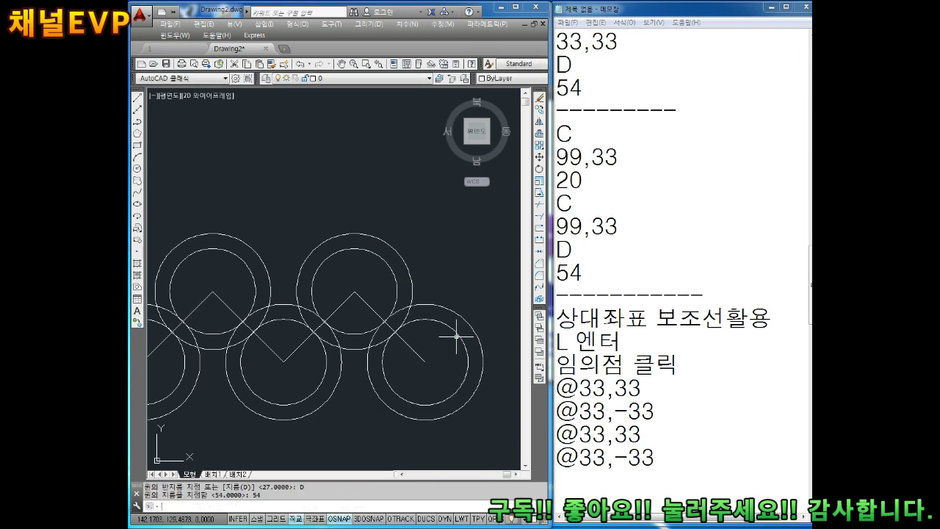
{"action": "key", "text": "Escape"}
{"action": "key", "text": "Escape"}
{"action": "scroll", "coordinate": [470, 294], "scroll_direction": "down", "scroll_amount": 2}
{"action": "scroll", "coordinate": [456, 257], "scroll_direction": "down", "scroll_amount": 2}
- Delete all zigzag guide segments and centre both ring sets in the view
{"action": "scroll", "coordinate": [457, 252], "scroll_direction": "up", "scroll_amount": 1}
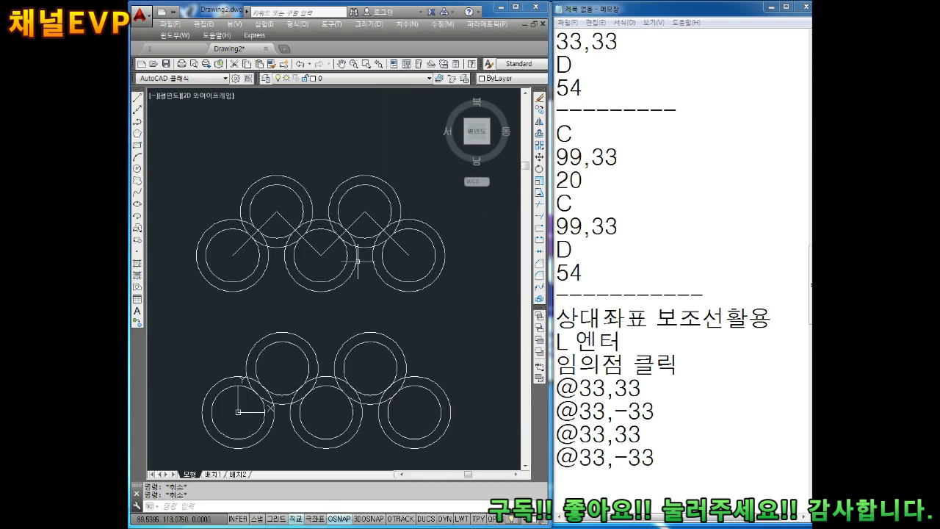
{"action": "scroll", "coordinate": [349, 192], "scroll_direction": "up", "scroll_amount": 2}
{"action": "left_click_drag", "start_coordinate": [371, 203], "coordinate": [350, 218]}
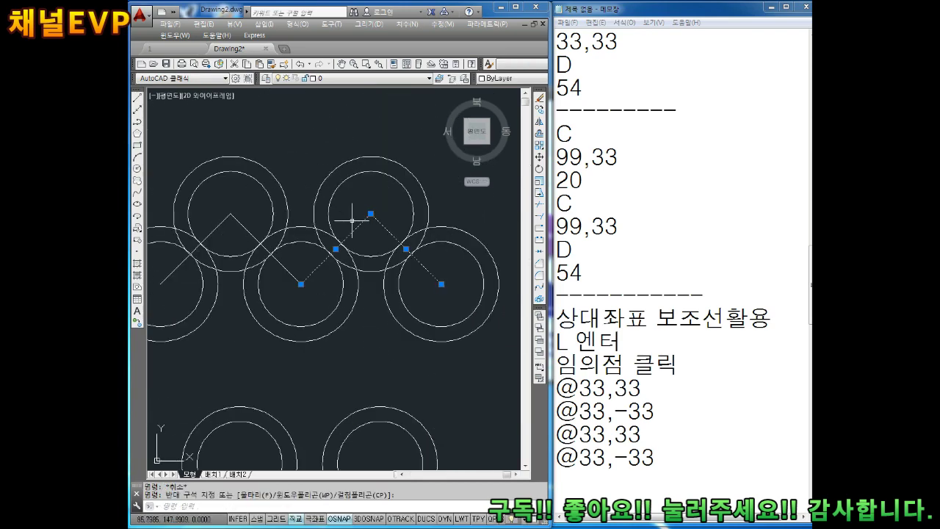
{"action": "key", "text": "Delete"}
{"action": "scroll", "coordinate": [279, 289], "scroll_direction": "up", "scroll_amount": 1}
{"action": "scroll", "coordinate": [264, 297], "scroll_direction": "up", "scroll_amount": 1}
{"action": "scroll", "coordinate": [264, 297], "scroll_direction": "down", "scroll_amount": 1}
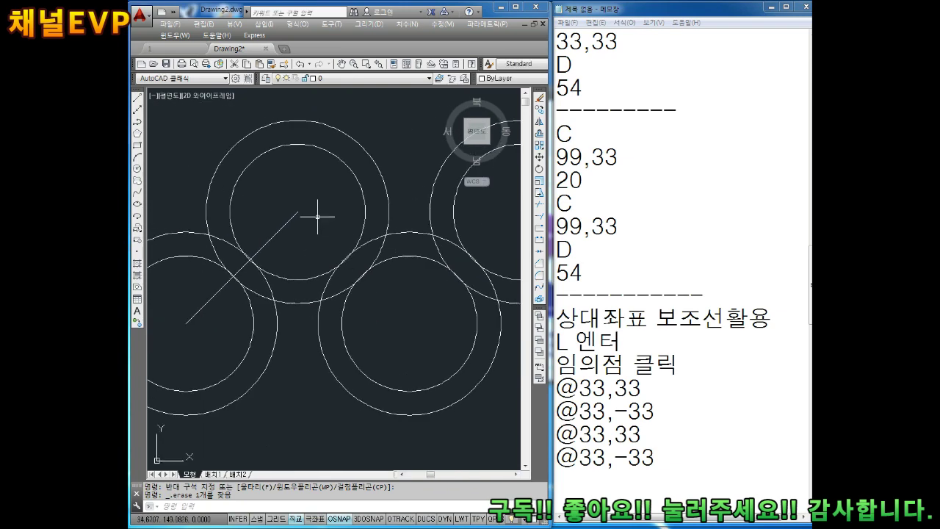
{"action": "left_click", "coordinate": [287, 225]}
{"action": "key", "text": "Delete"}
{"action": "scroll", "coordinate": [243, 353], "scroll_direction": "down", "scroll_amount": 1}
{"action": "scroll", "coordinate": [294, 345], "scroll_direction": "down", "scroll_amount": 1}
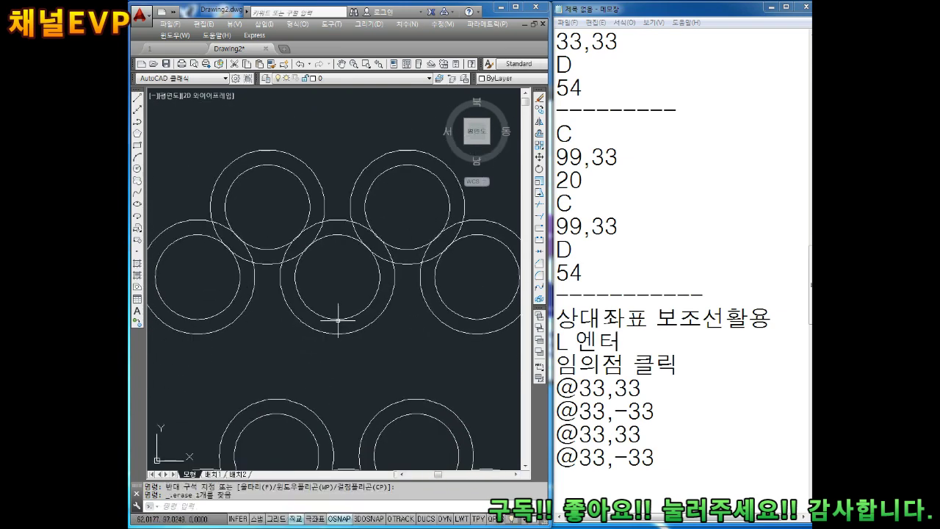
{"action": "scroll", "coordinate": [346, 304], "scroll_direction": "down", "scroll_amount": 1}
{"action": "scroll", "coordinate": [357, 304], "scroll_direction": "down", "scroll_amount": 1}
{"action": "middle_click_drag", "start_coordinate": [357, 304], "coordinate": [348, 288]}
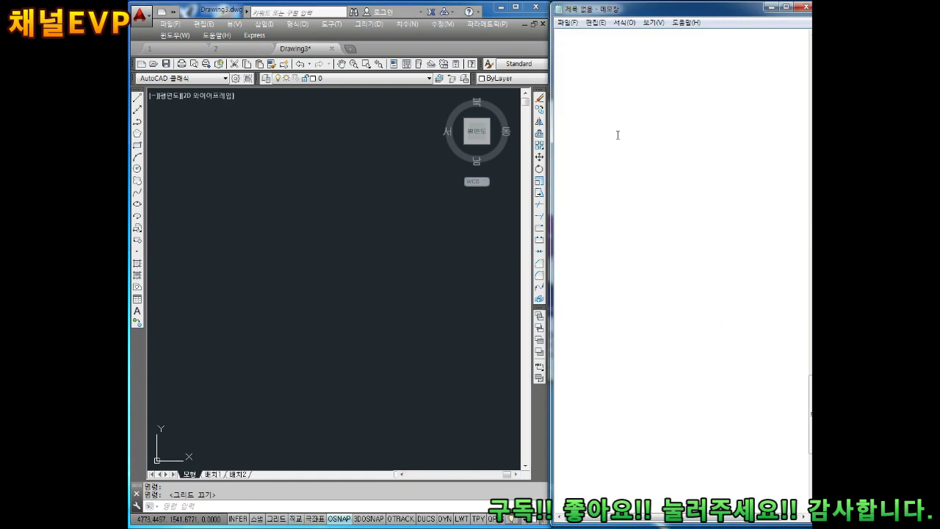
- Write 'C엔터' as the first line of the Notepad notes
{"action": "type", "text": "C"}
{"action": "type", "text": "DP"}
{"action": "key", "text": "BackSpace"}
{"action": "key", "text": "BackSpace"}
{"action": "type", "text": "DPS"}
{"action": "key", "text": "BackSpace"}
{"action": "key", "text": "BackSpace"}
{"action": "key", "text": "BackSpace"}
{"action": "key", "text": "BackSpace"}
{"action": "type", "text": "ㅇㅔㄴ터"}
{"action": "key", "text": "Return"}
- Begin the next note line '2P (2점을 이용한' about the two-point circle
{"action": "type", "text": "2ㅇ"}
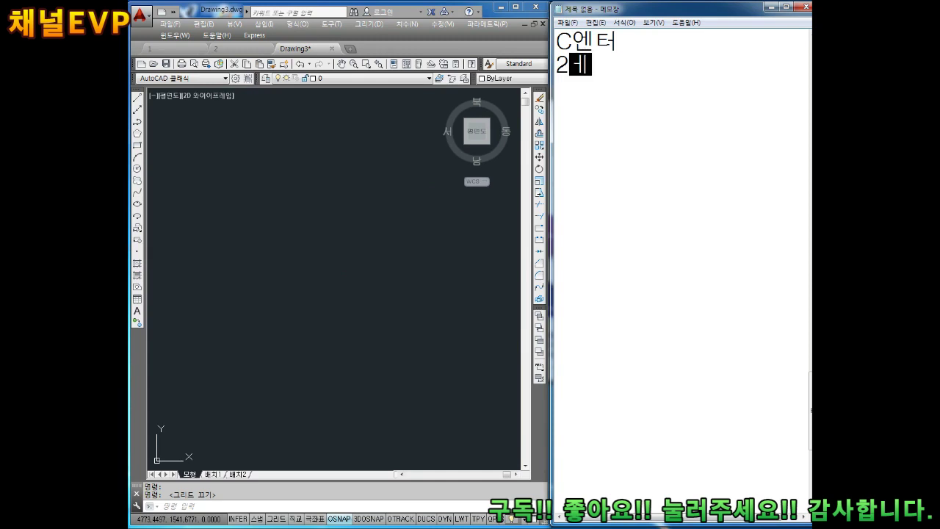
{"action": "key", "text": "BackSpace"}
{"action": "type", "text": "피"}
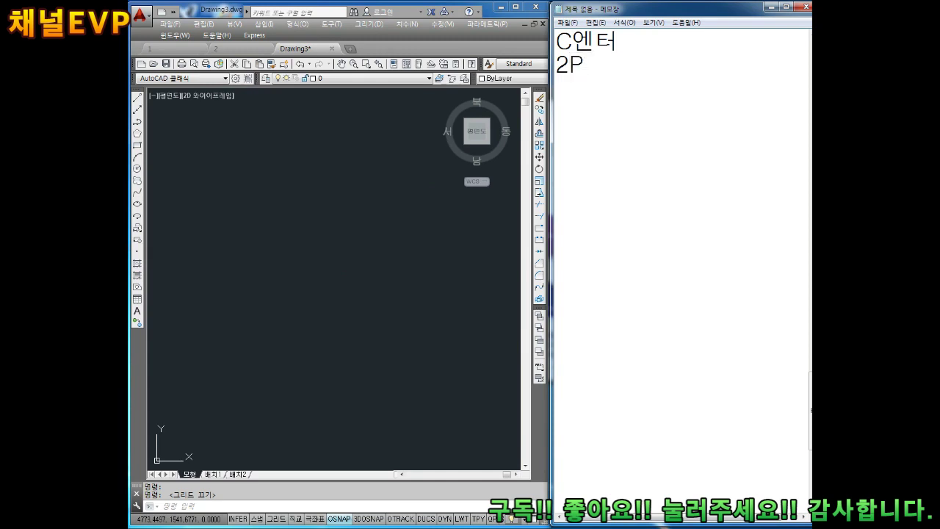
{"action": "type", "text": " (2ㅈ"}
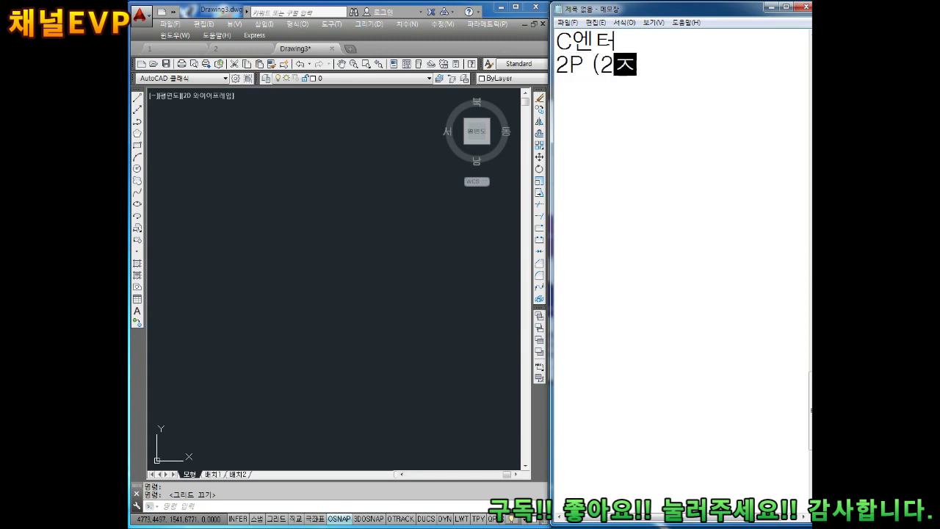
{"action": "type", "text": "점ㅇ,ㅡㄹ"}
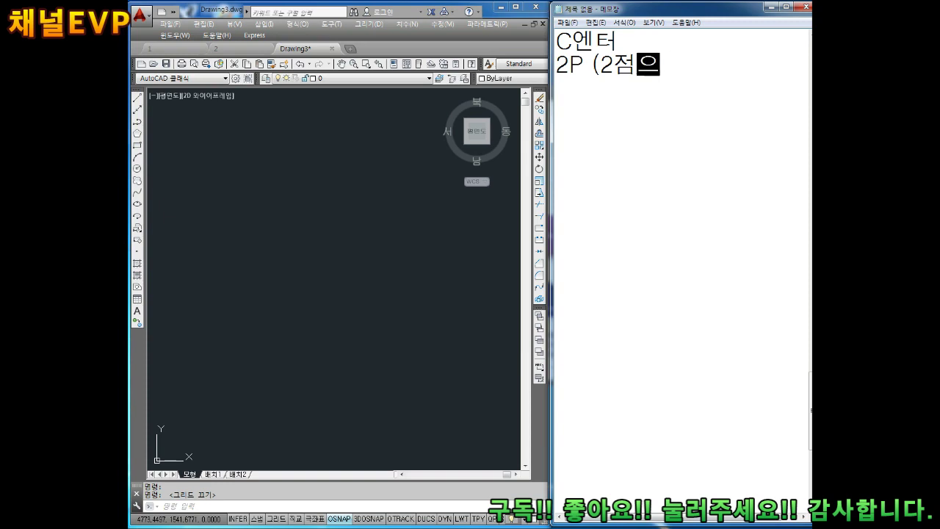
{"action": "type", "text": " ㅇㅣㅇ"}
{"action": "key", "text": "BackSpace"}
{"action": "key", "text": "BackSpace"}
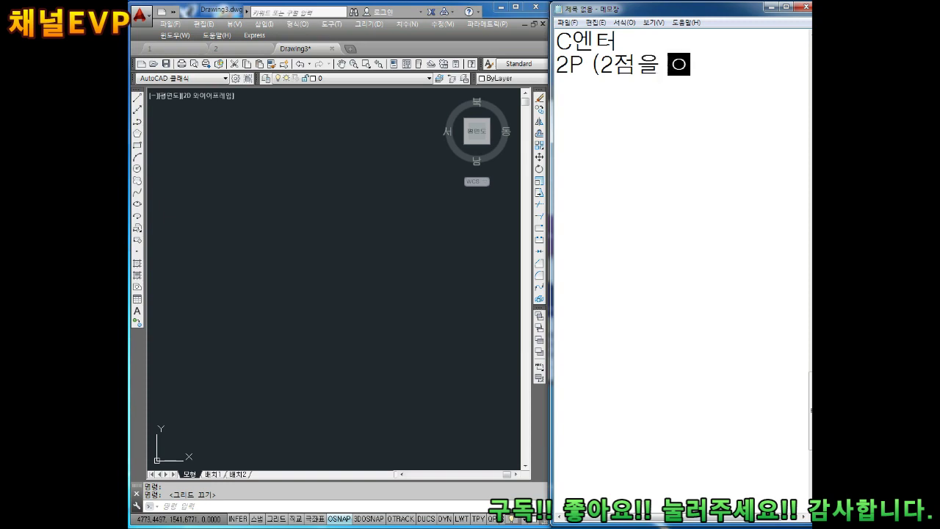
{"action": "type", "text": "이요"}
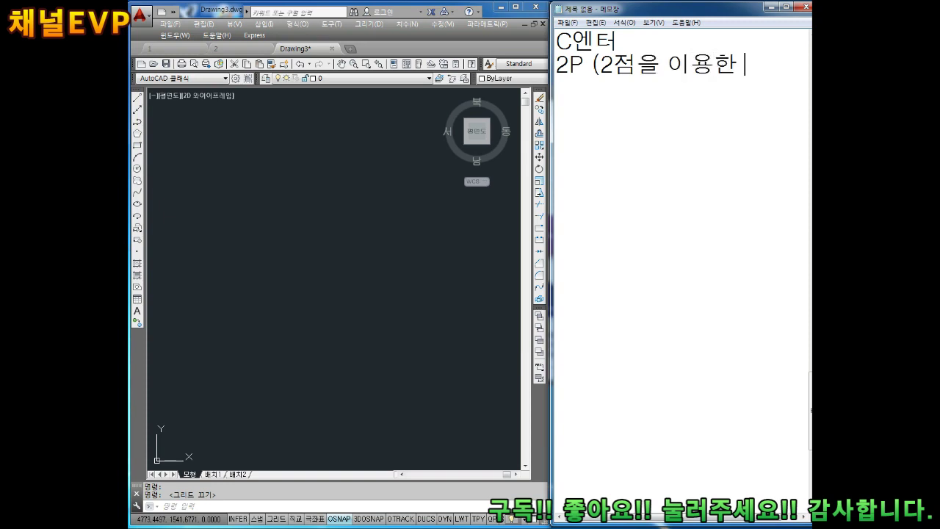